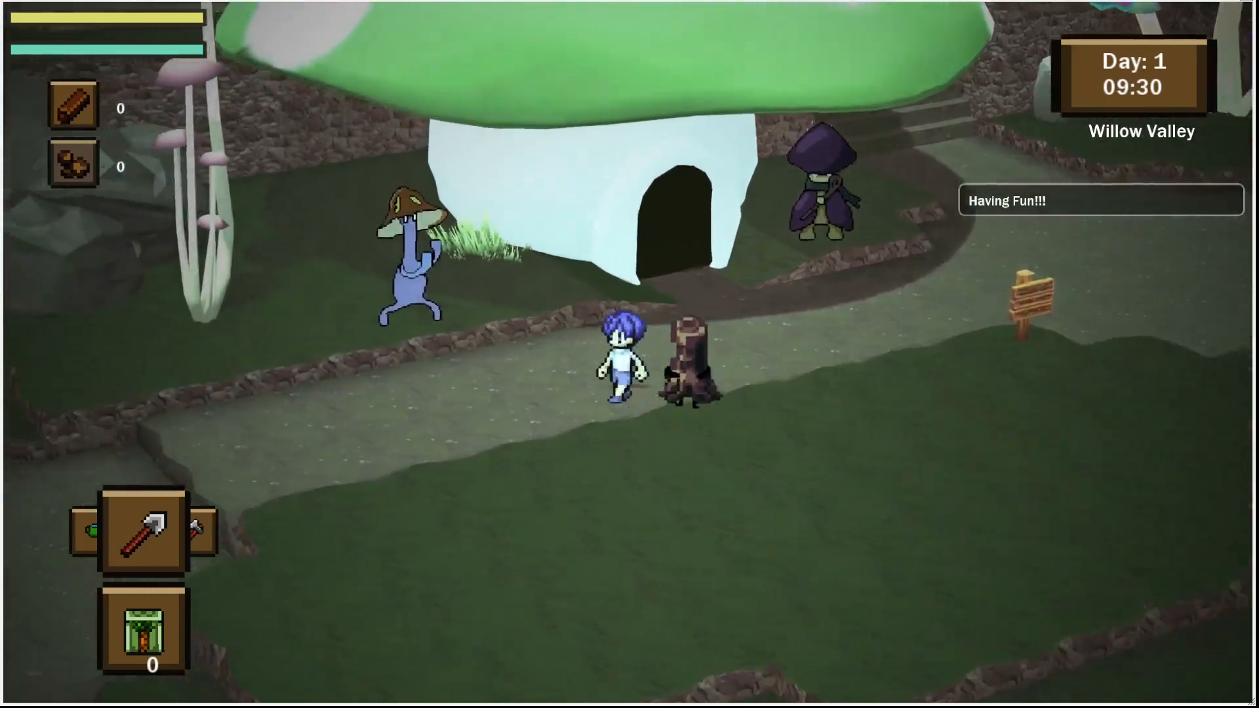
- Walk the character around the path by the green mushroom house in Willow Valley to observe the in-game clock
key("w")
key("a")
key("s")
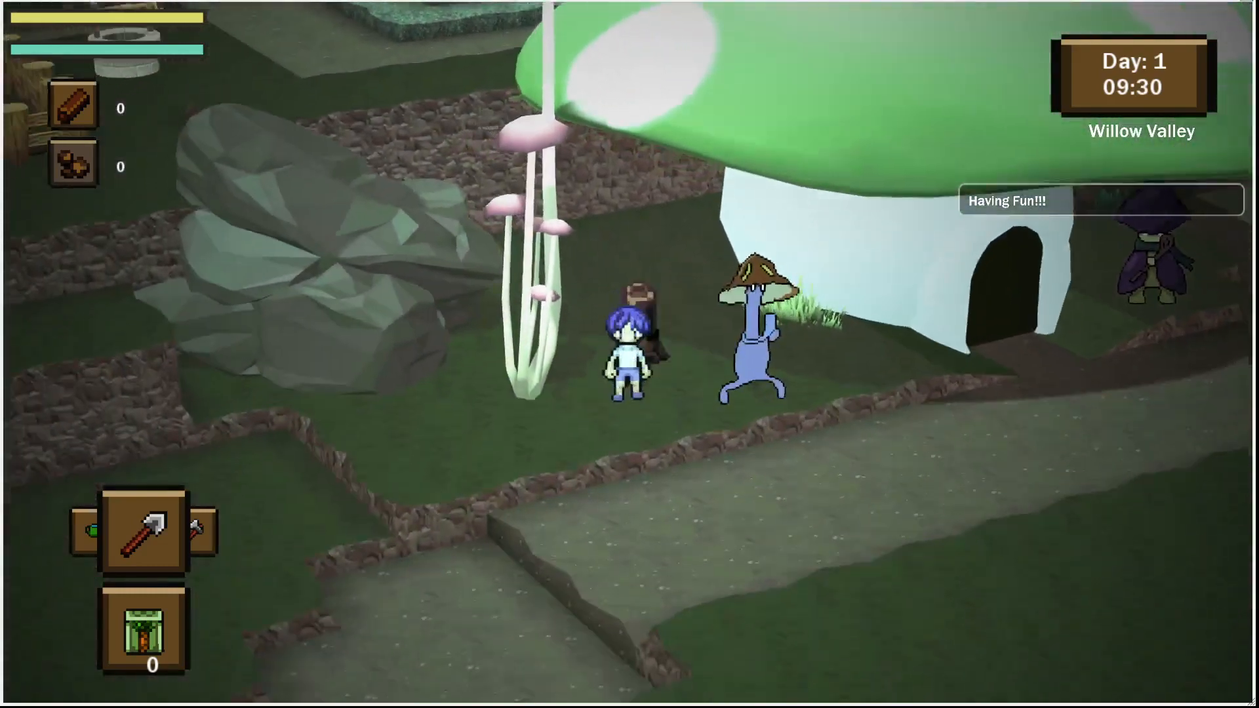
key("d")
key("d")
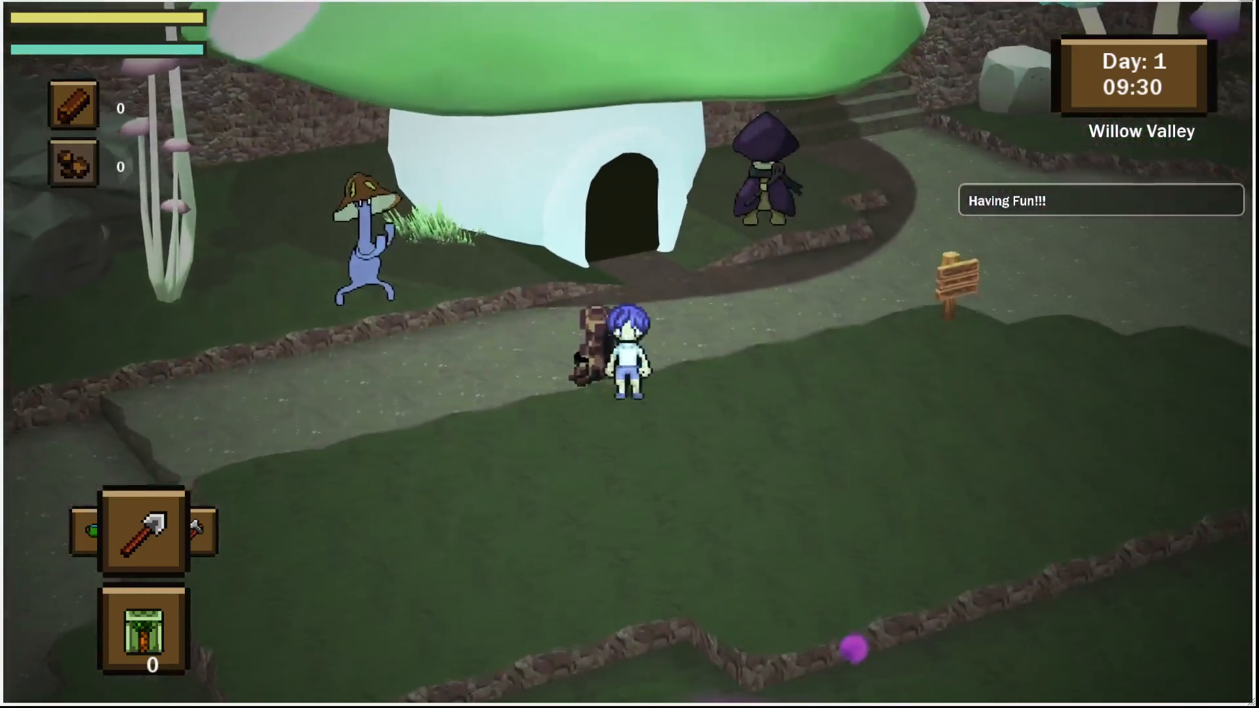
key("a")
key("w")
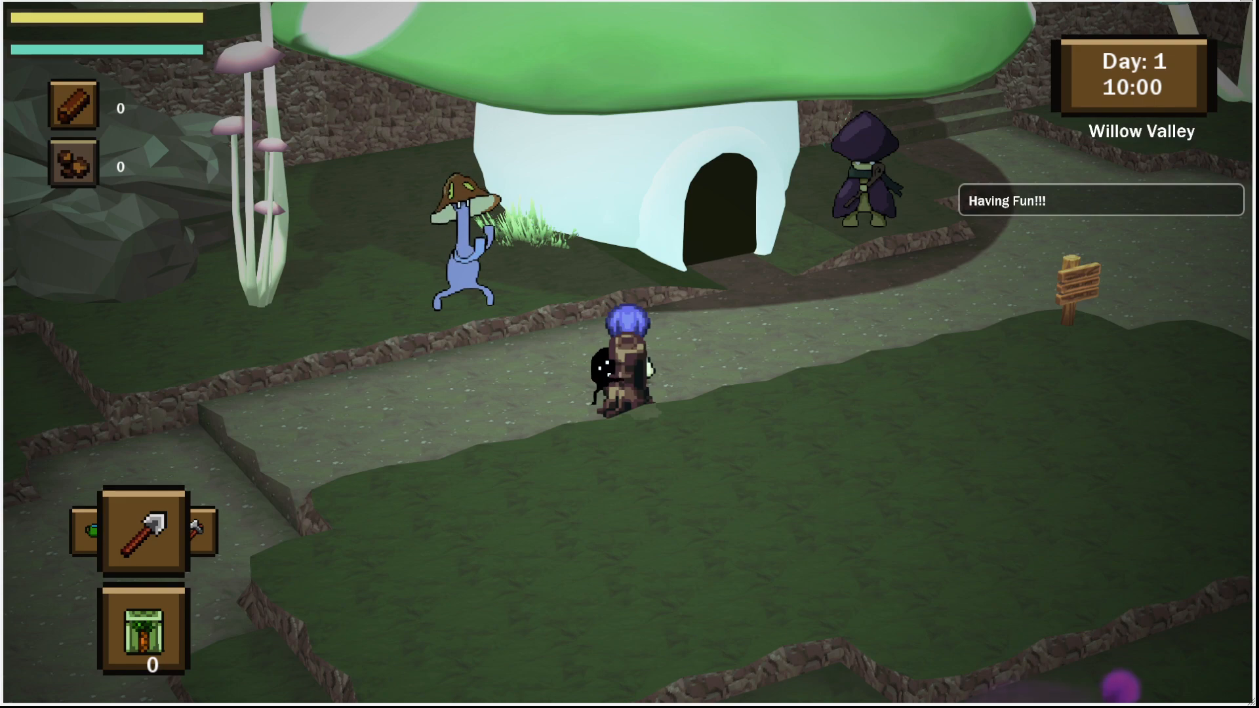
key("d")
key("d")
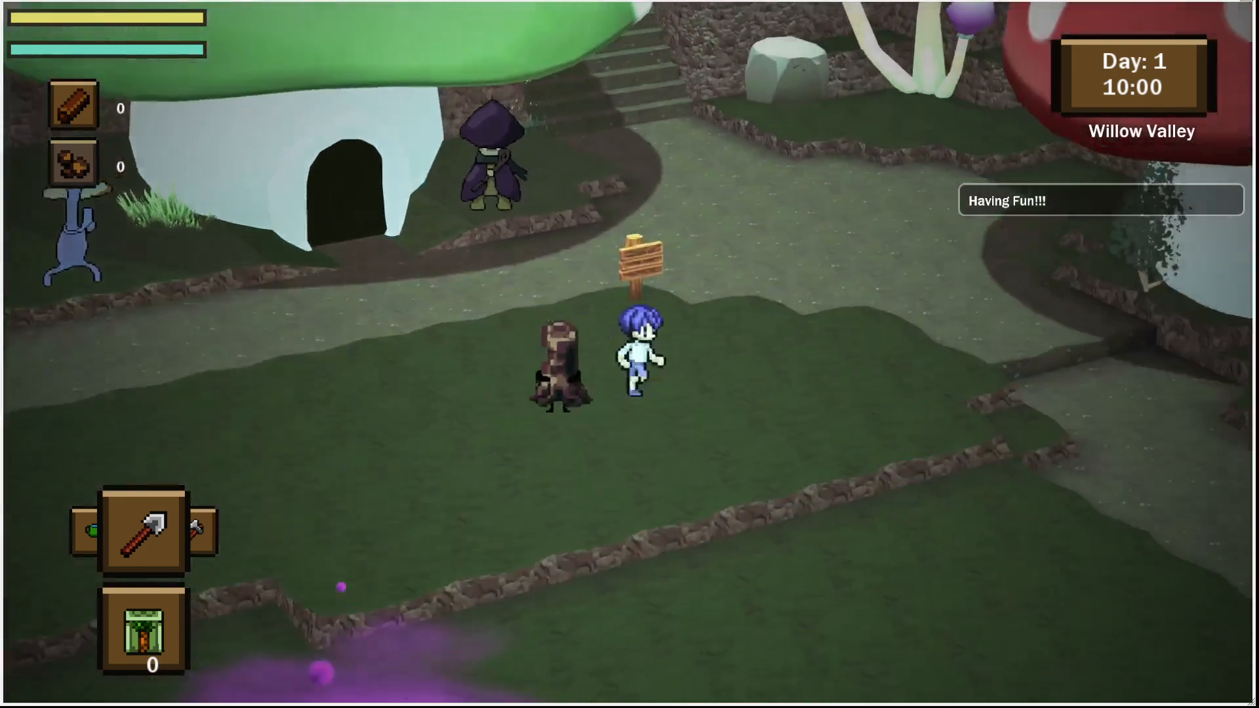
key("w")
key("a")
key("s")
key("a")
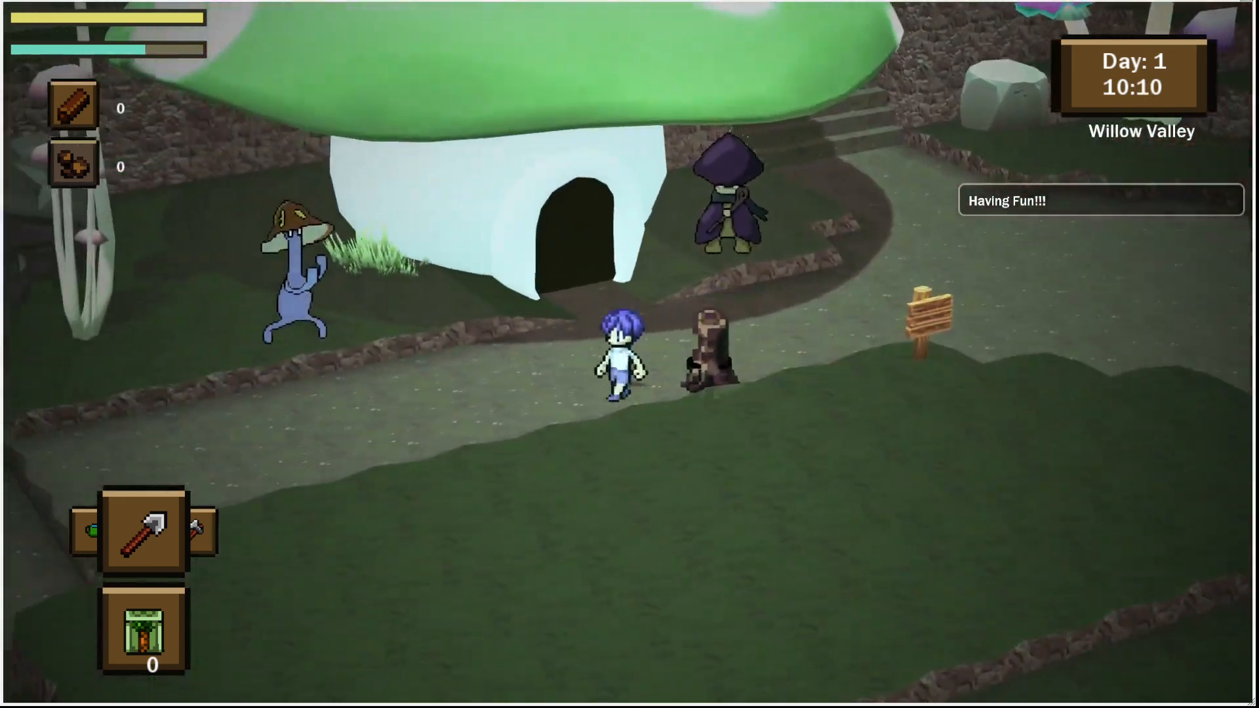
key("d")
key("w")
key("a")
key("a")
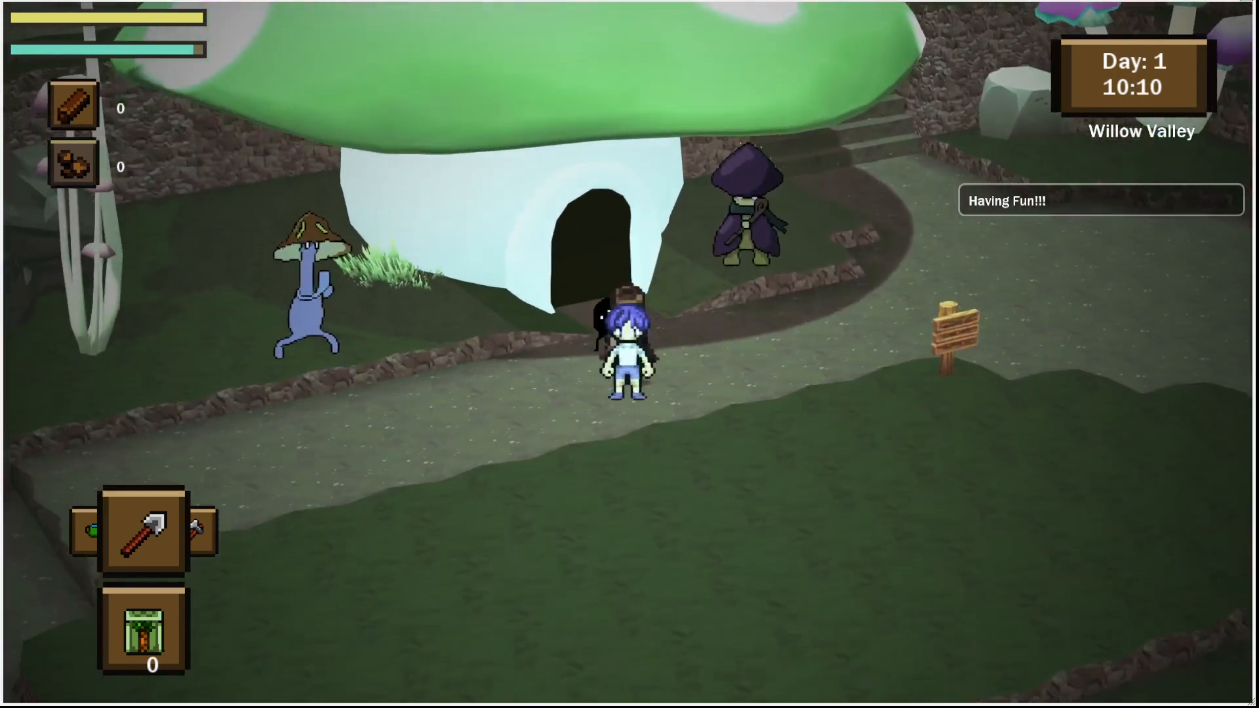
key("s")
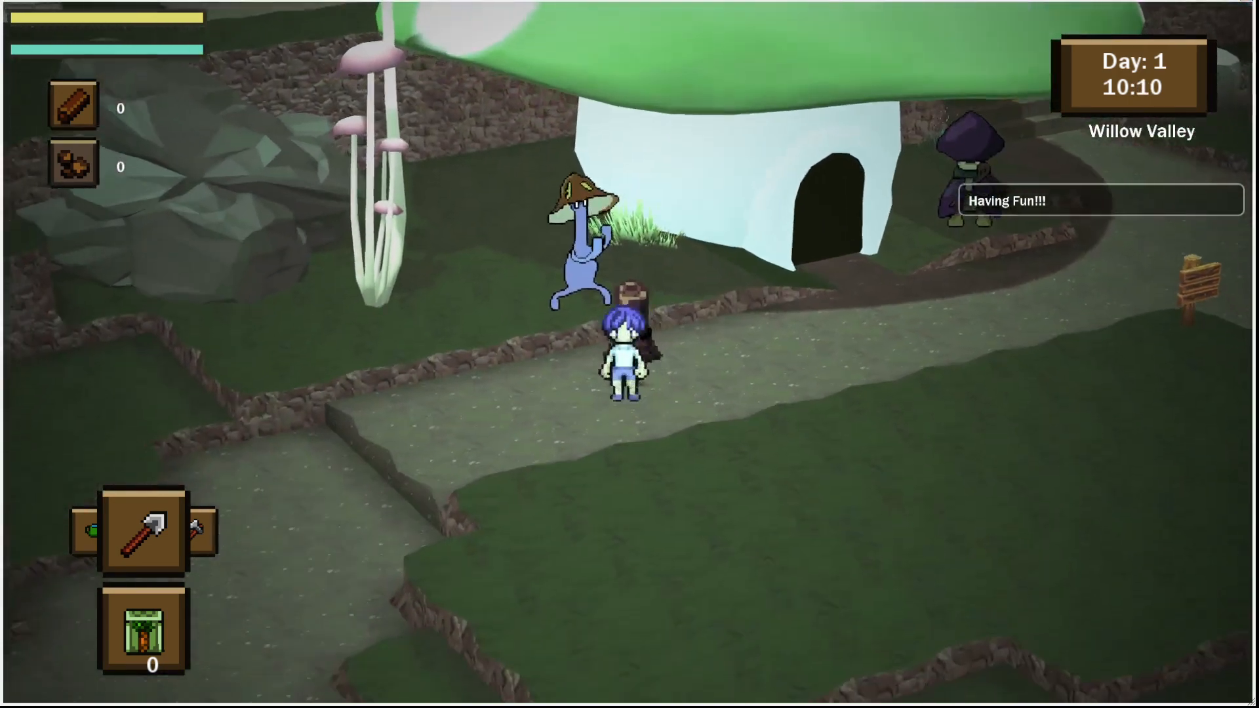
key("a")
key("d")
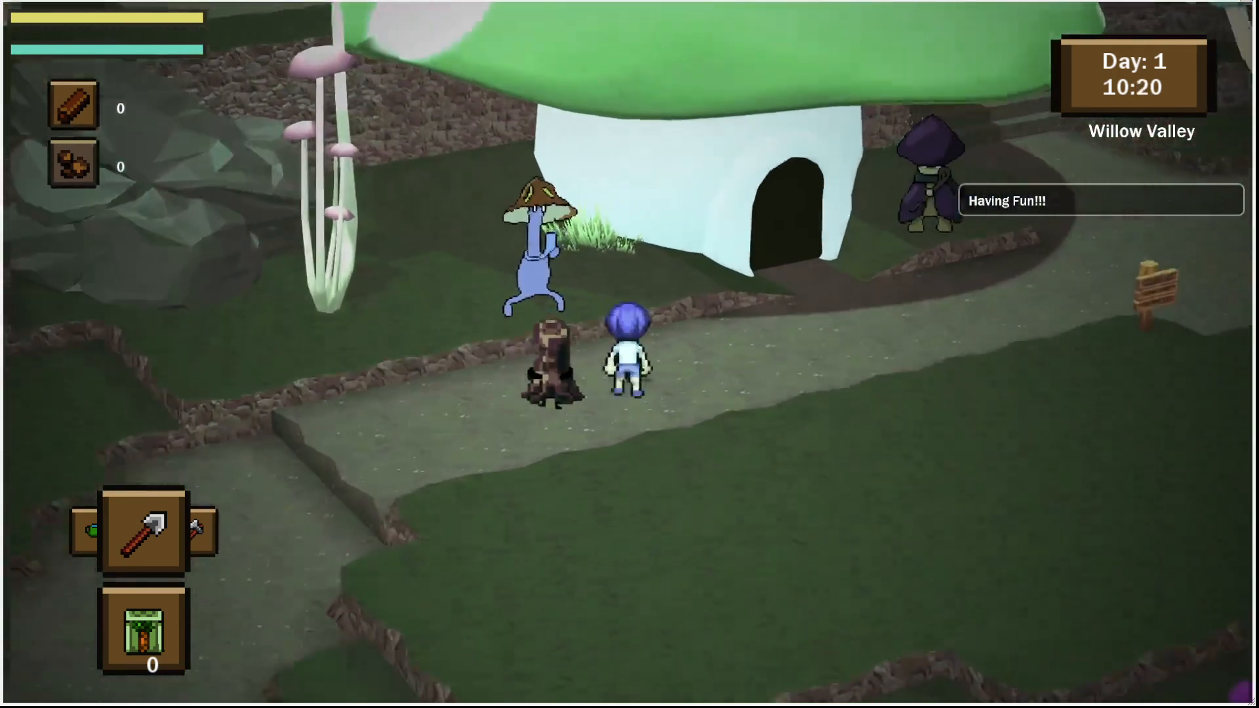
key("w")
key("a")
key("s")
key("d")
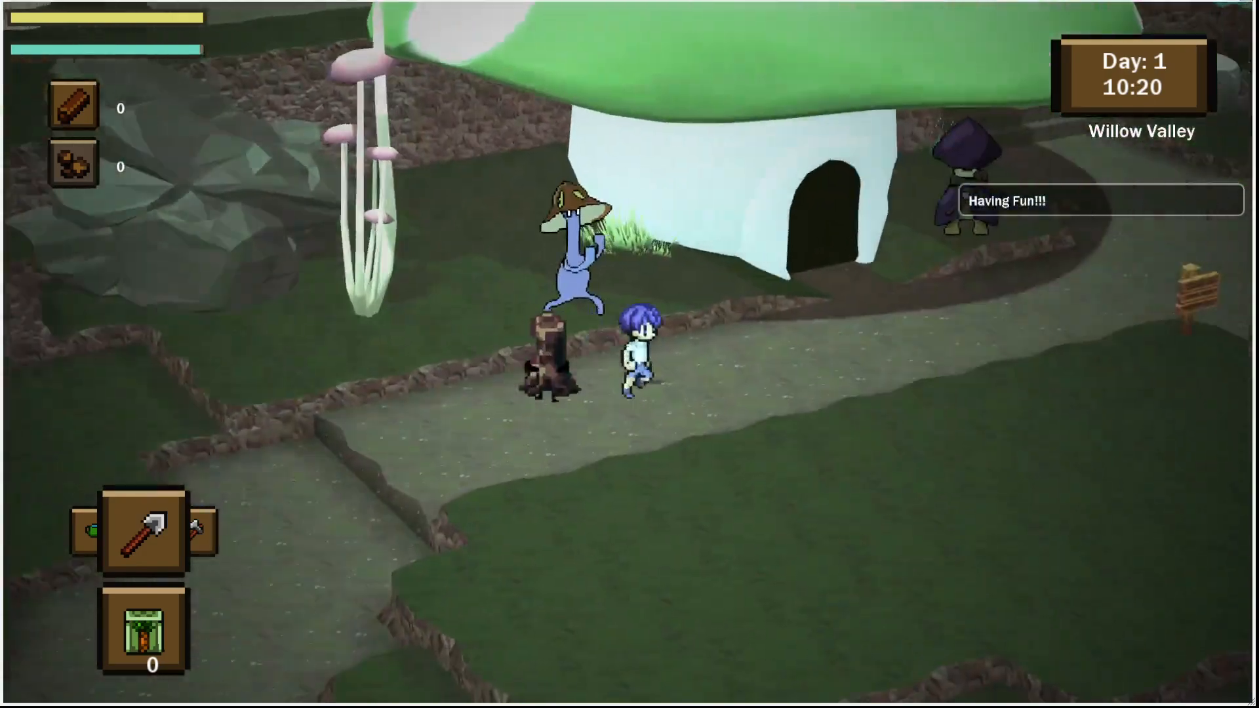
key("w")
key("a")
key("s")
key("d")
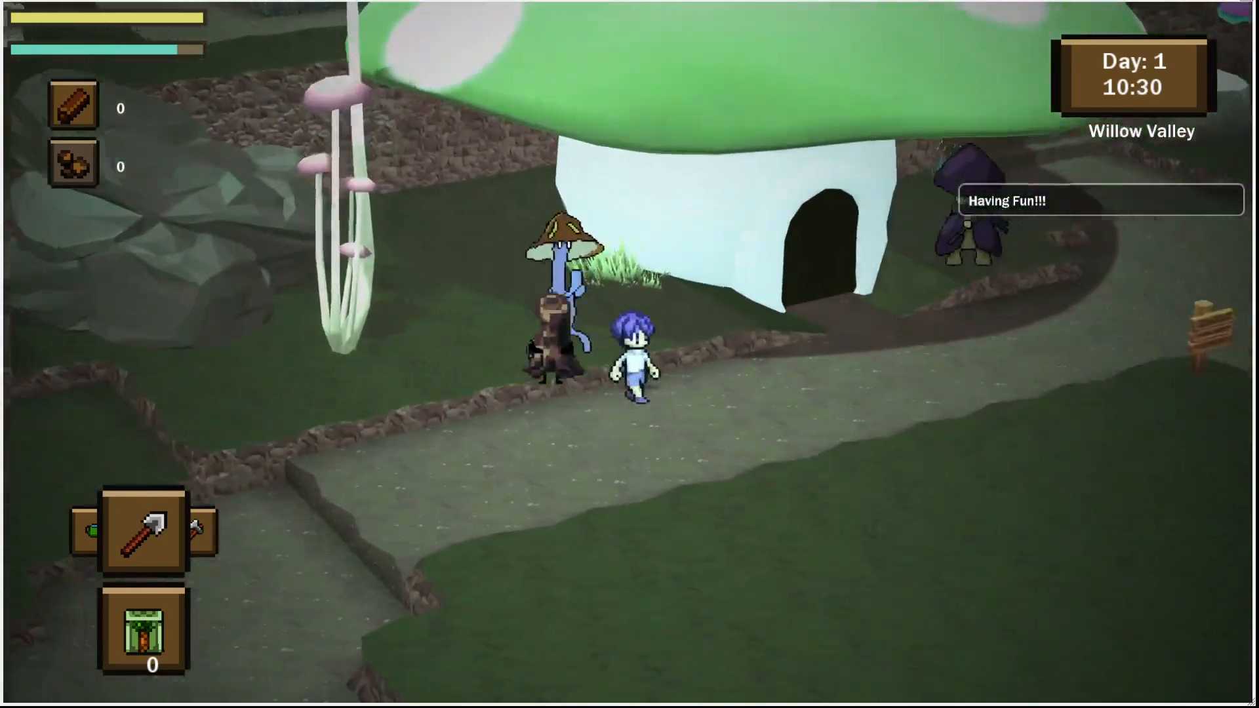
key("w")
key("a")
key("s")
key("d")
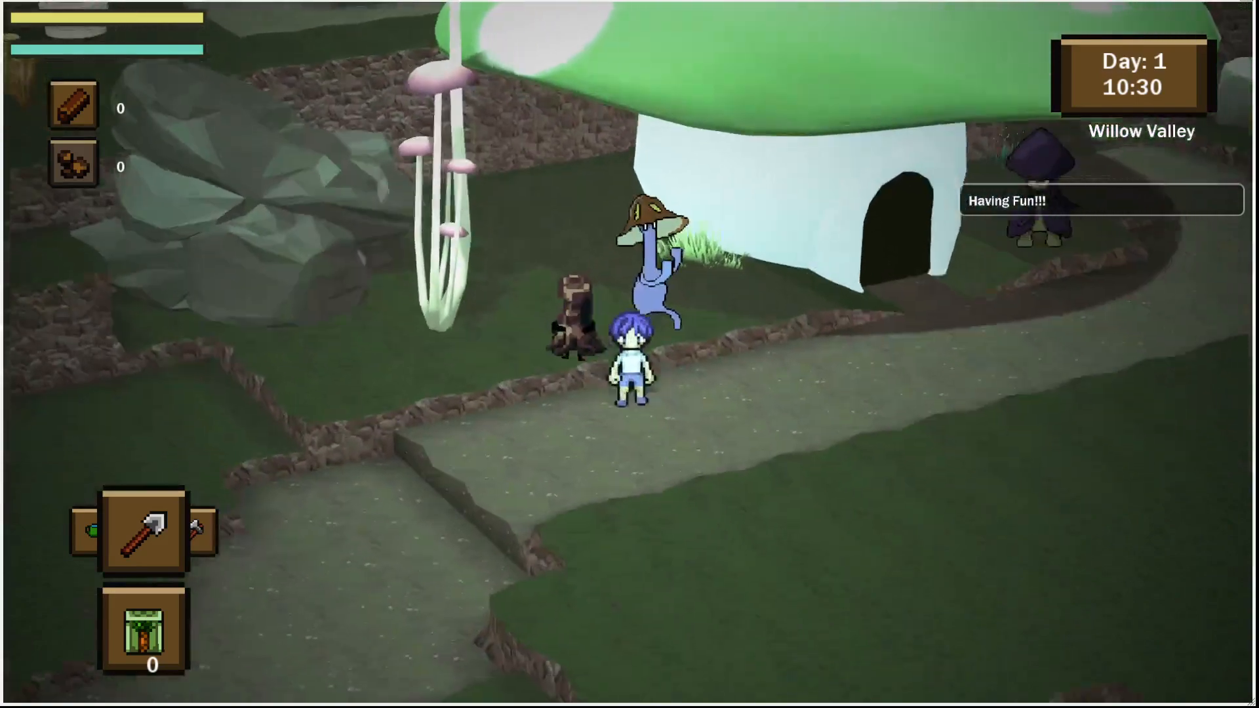
key("w")
key("a")
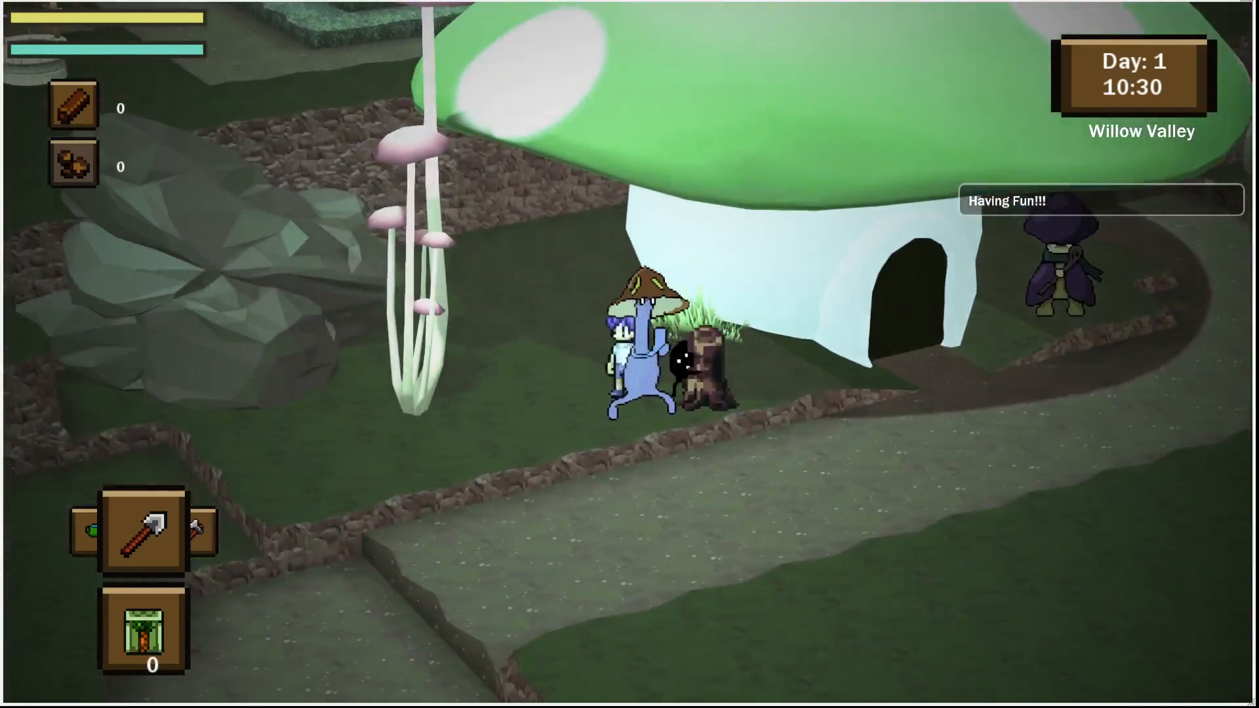
key("s")
key("d")
key("w")
key("a")
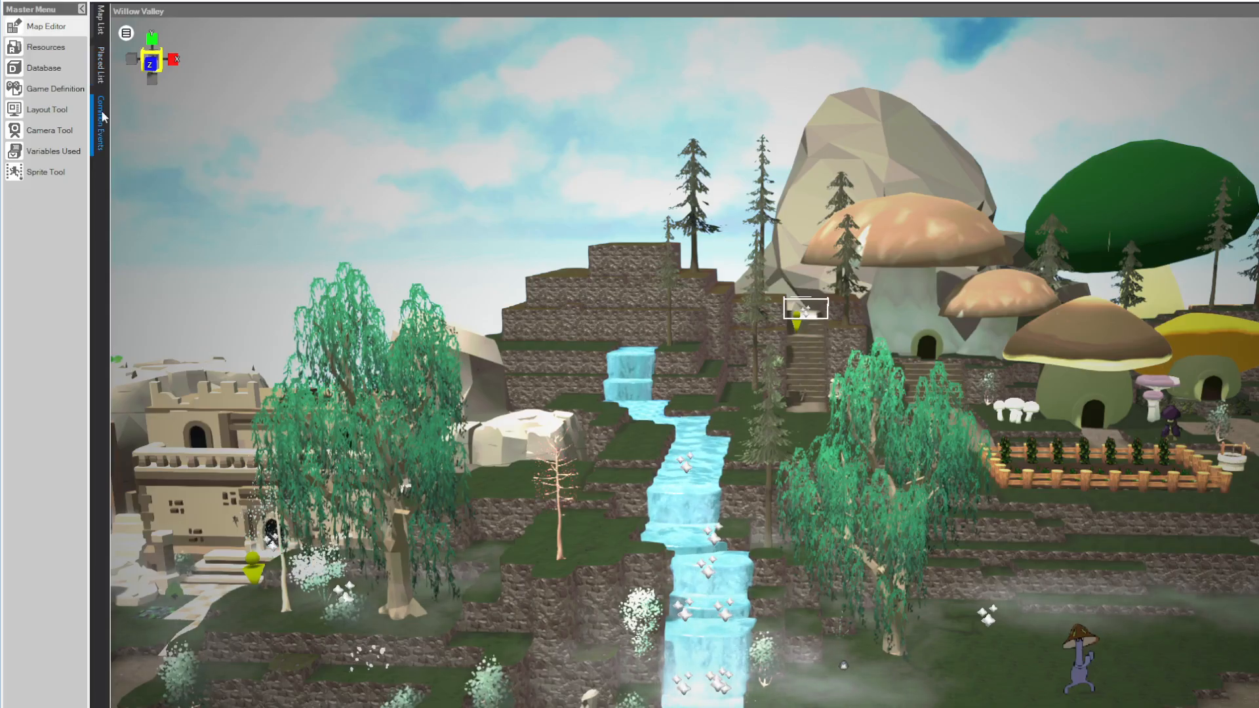
- Open the Zeitverlauf common event from the map editor's common events
left_click(102, 118)
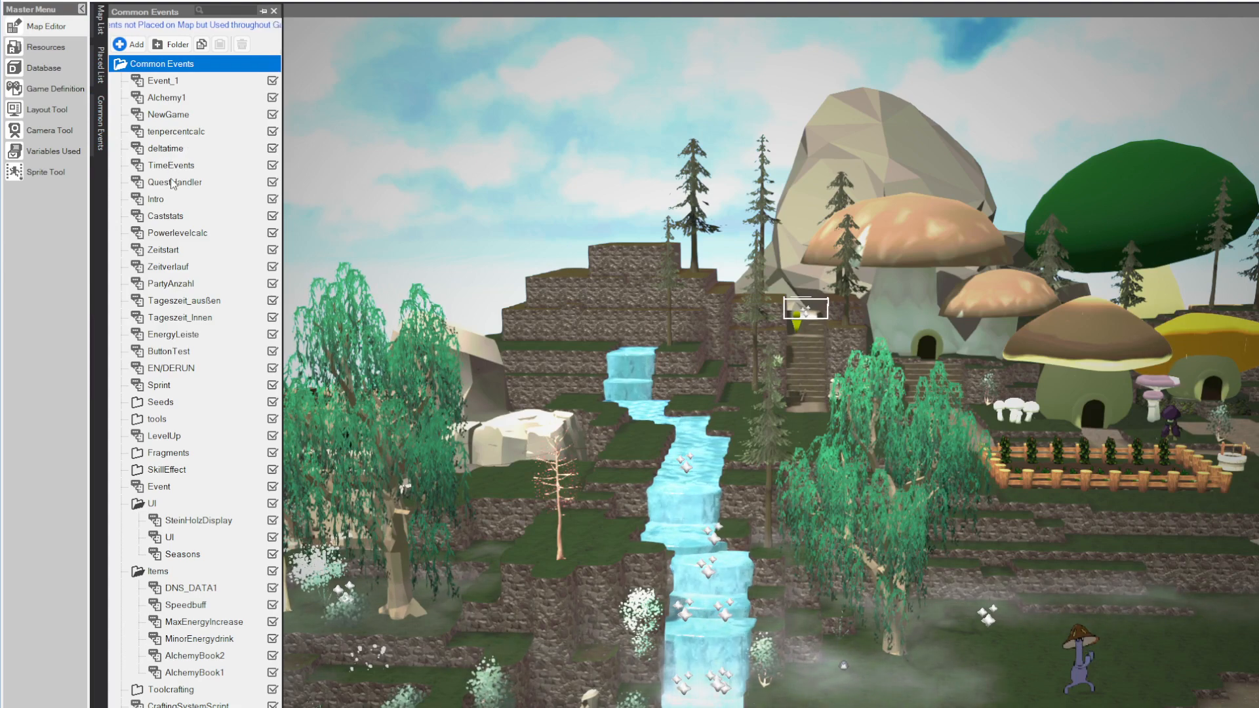
left_click(170, 267)
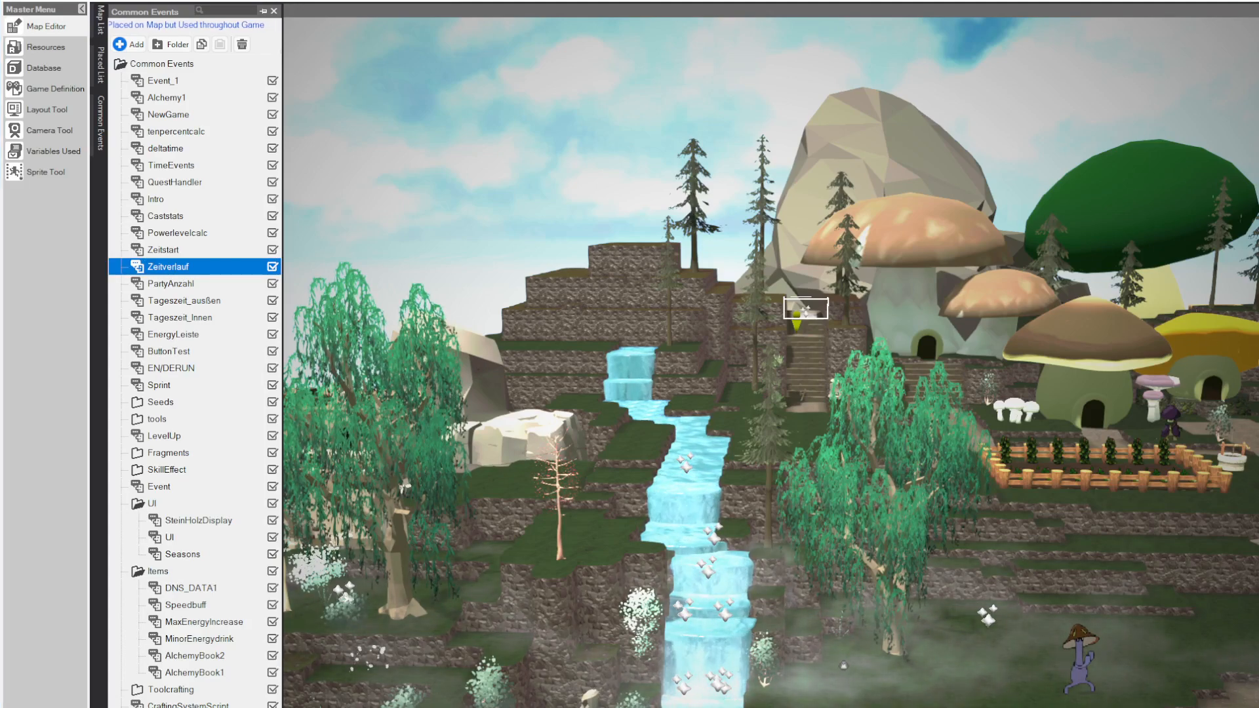
double_click(169, 266)
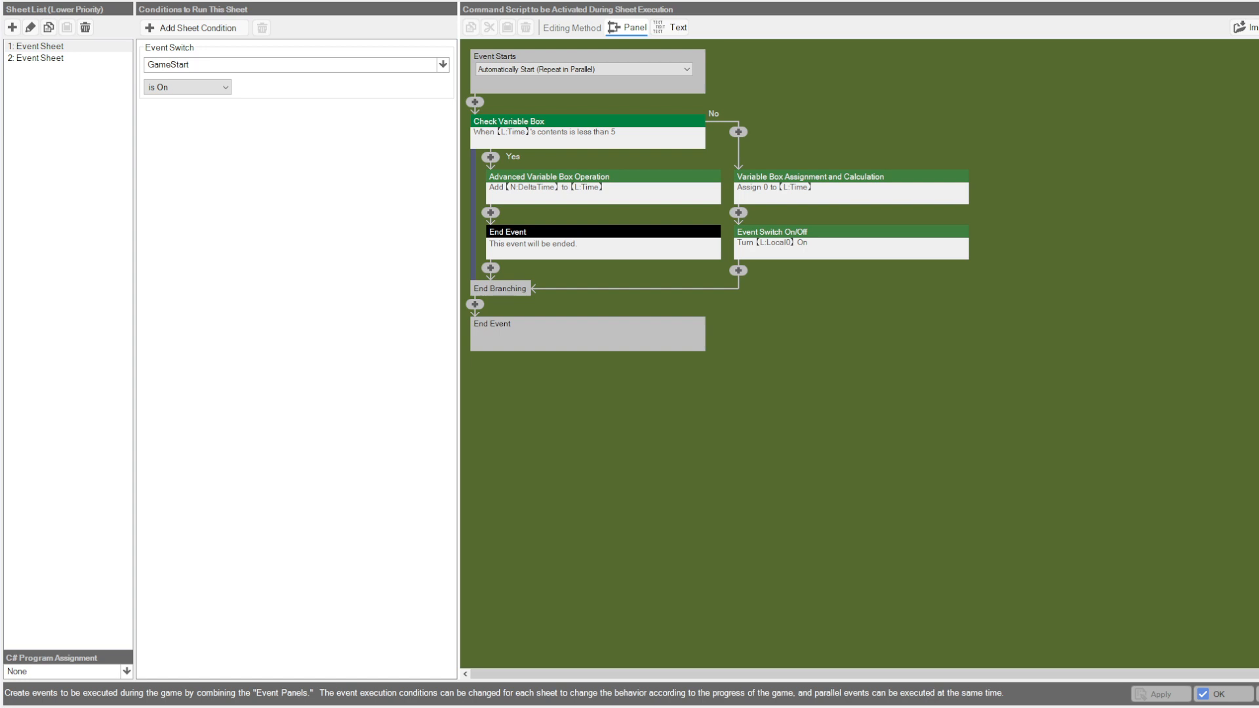
- Examine the Advanced Variable Box Operation in the Yes branch of the first sheet, and close the event
left_click(535, 179)
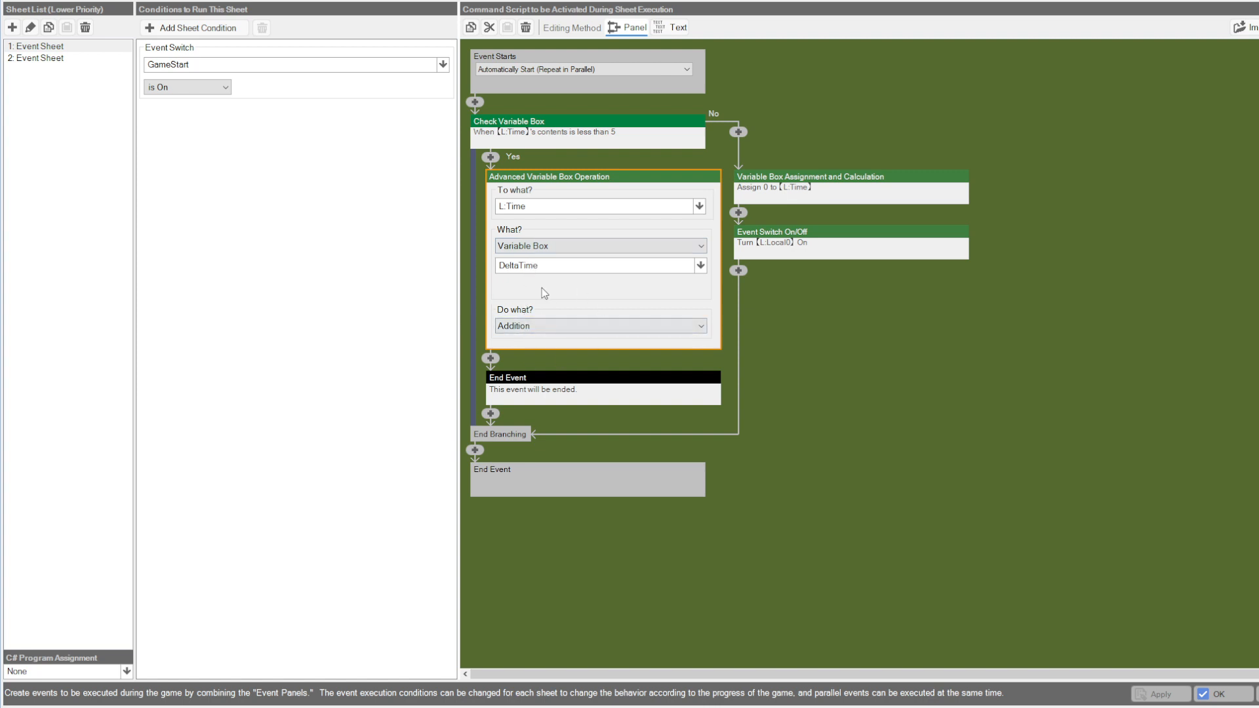
left_click(598, 177)
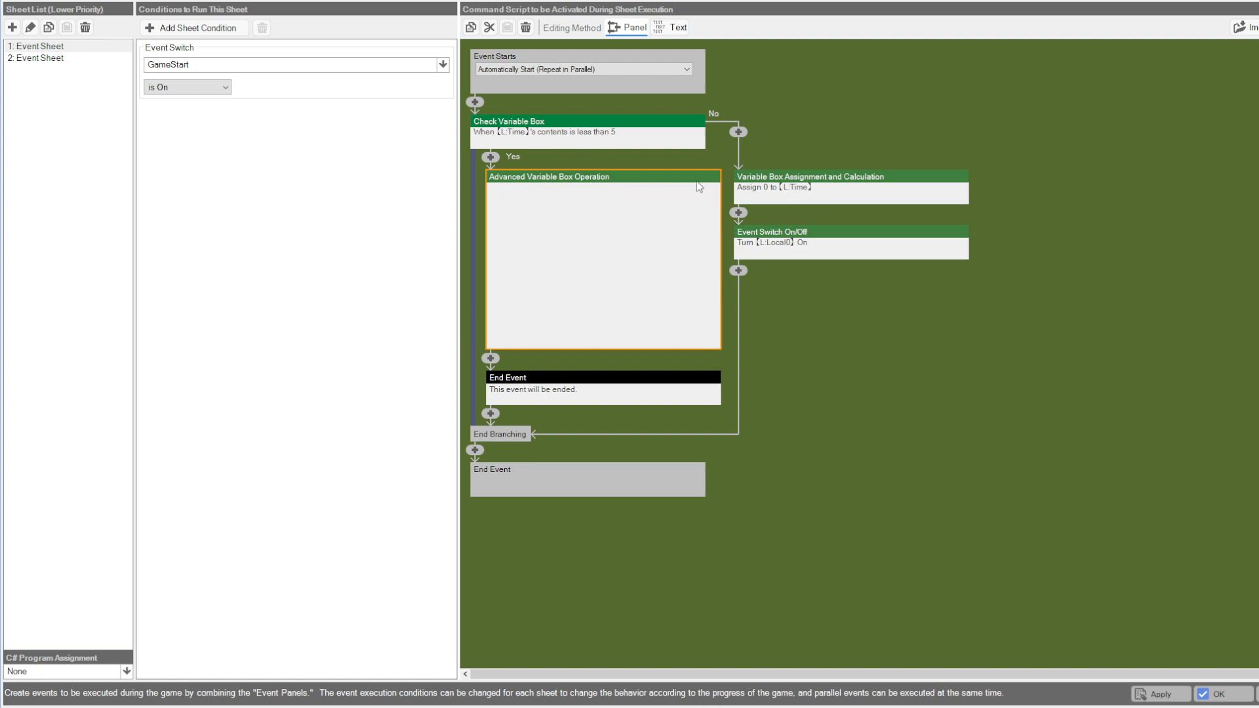
left_click(657, 157)
left_click(554, 184)
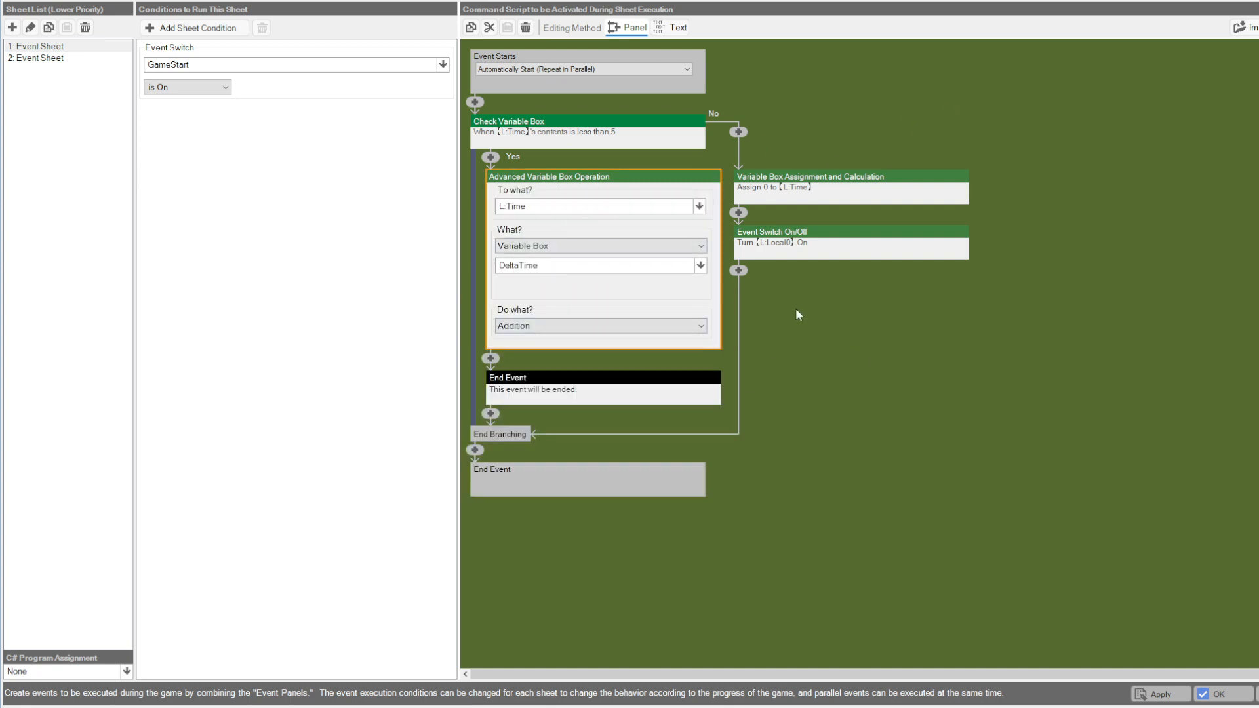
left_click(592, 149)
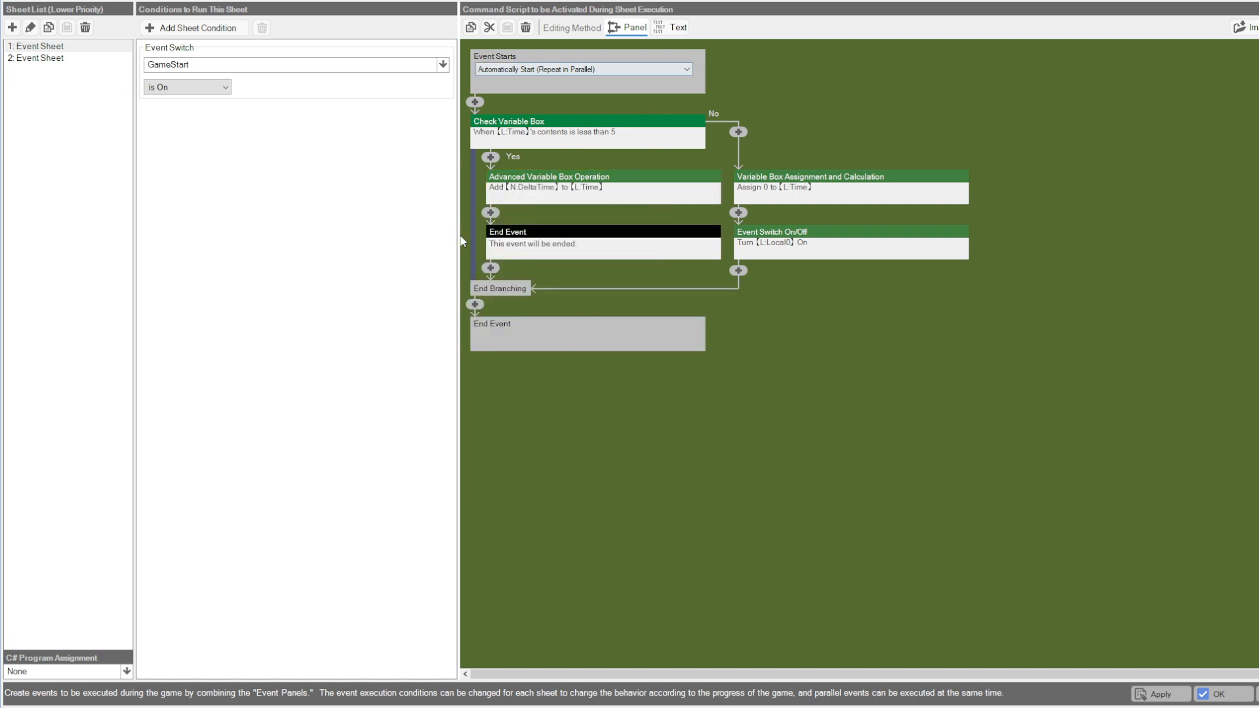
left_click(564, 185)
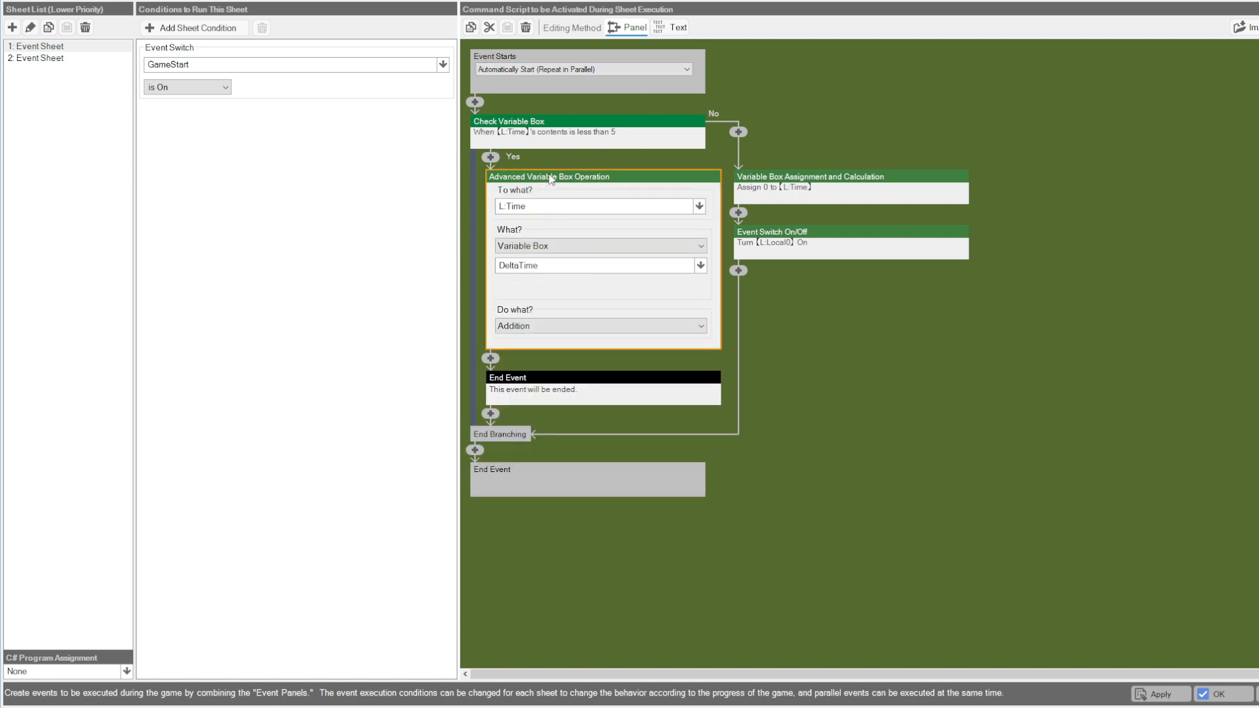
left_click(569, 152)
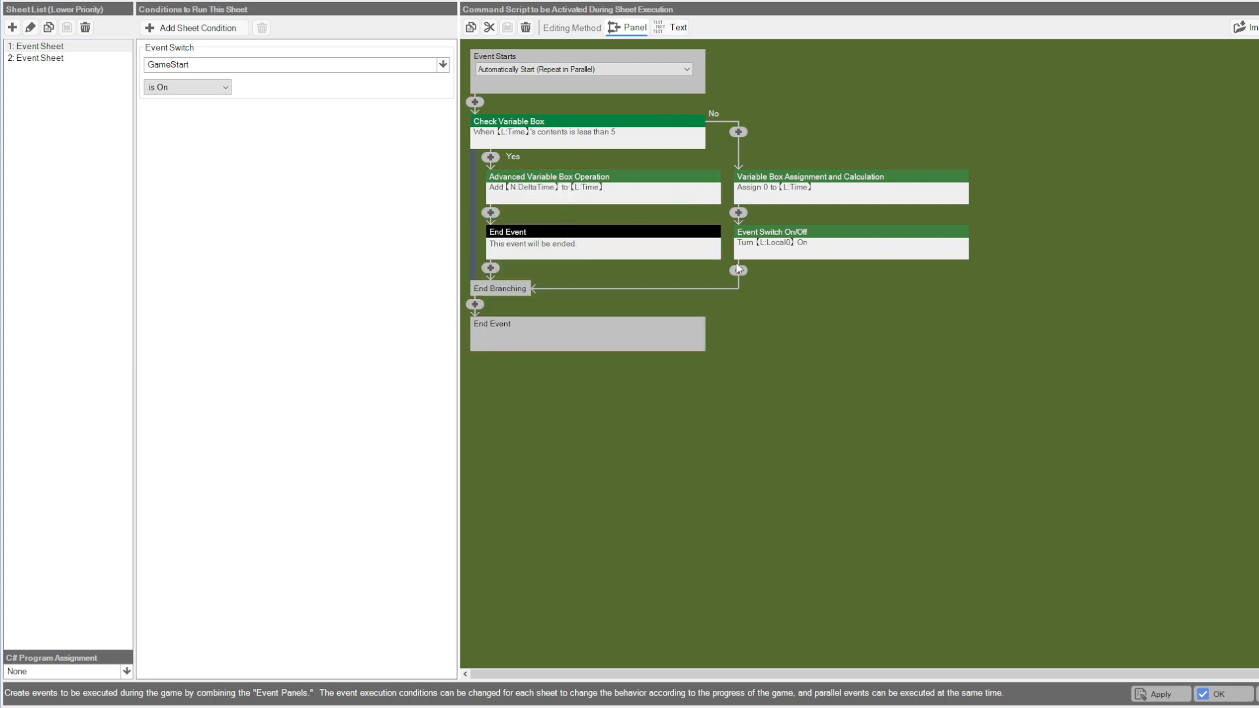
left_click(1166, 695)
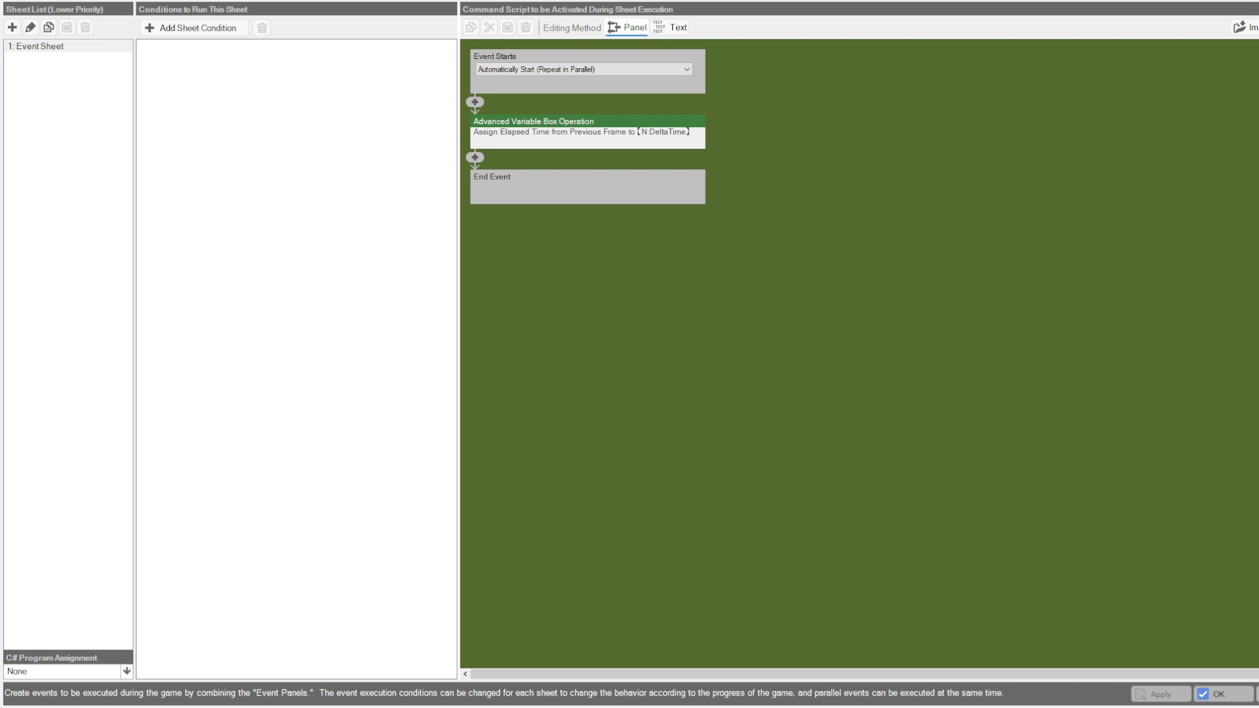
- Examine the Advanced Variable Box Operation for DeltaTime in the deltatime common event, and close the event
left_click(588, 132)
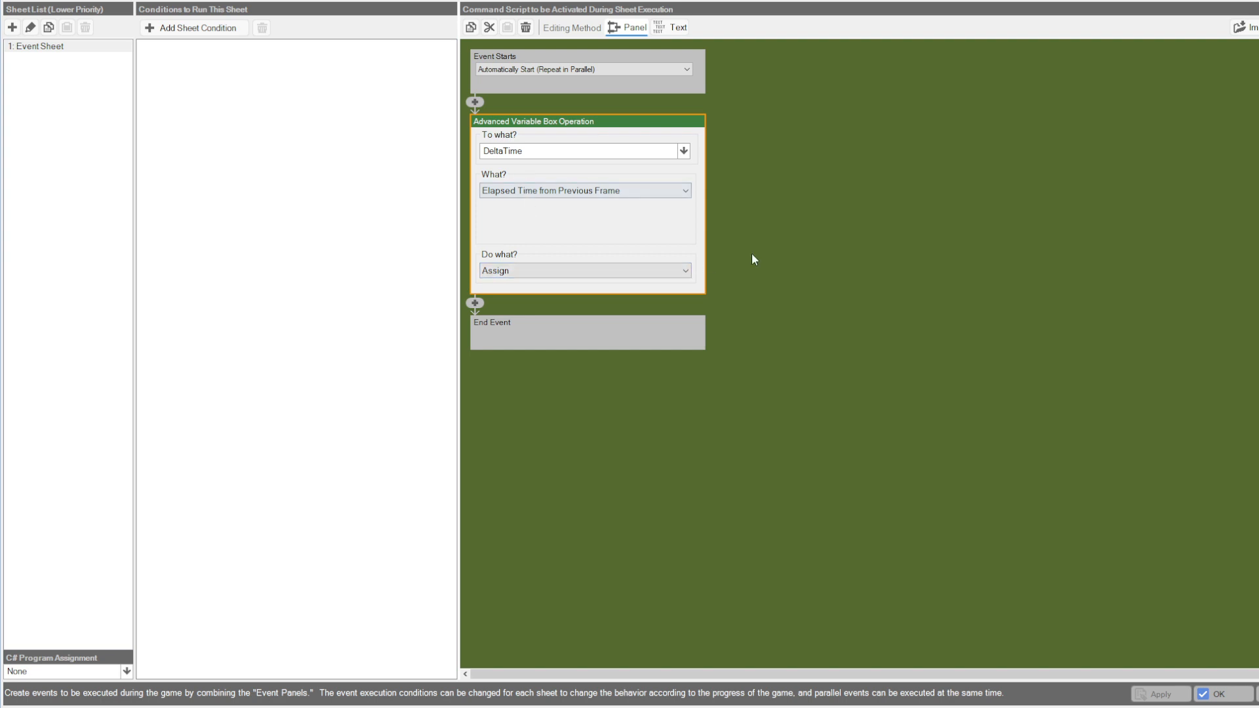
left_click(774, 250)
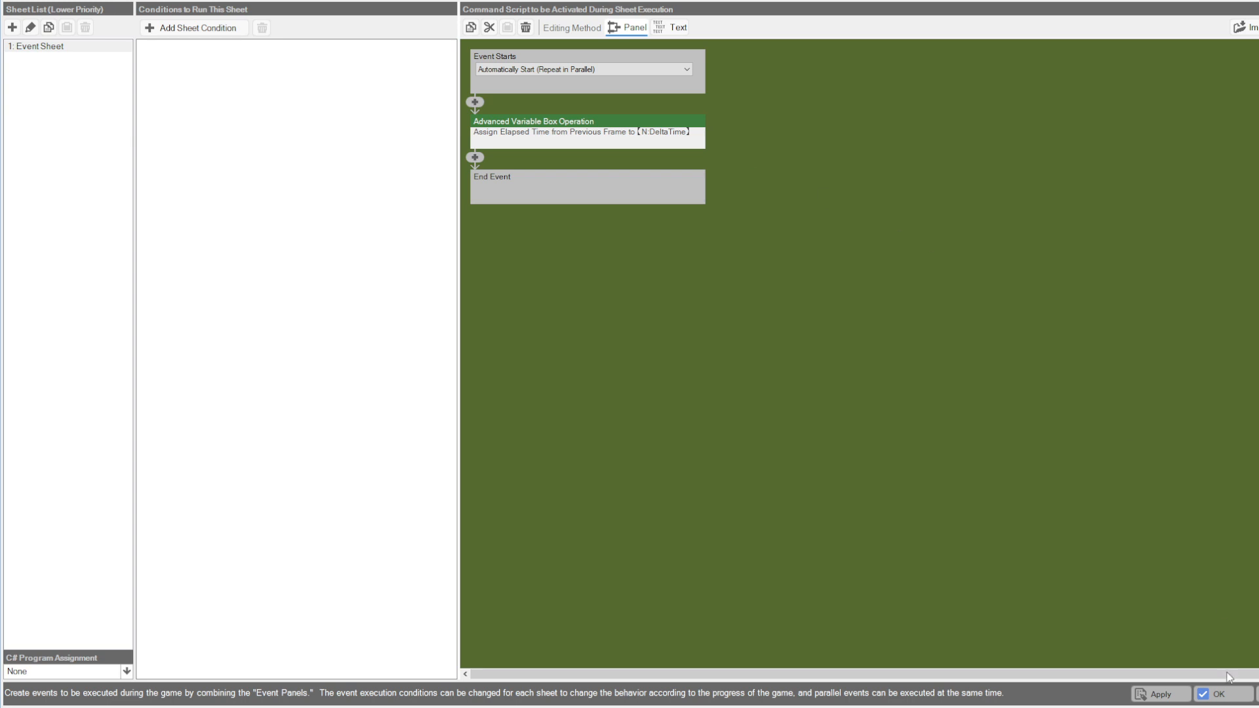
left_click(1153, 699)
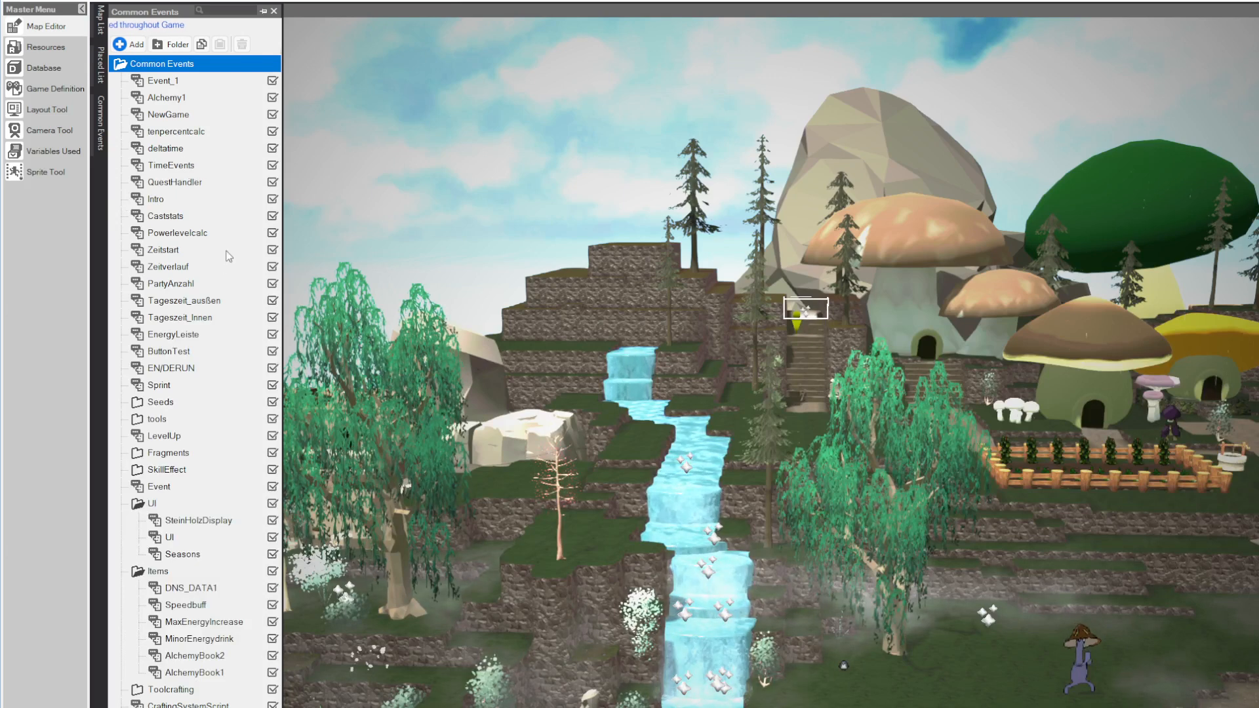
- Reopen the Zeitverlauf common event and review the operation that adds DeltaTime to the local Time variable
left_click(186, 266)
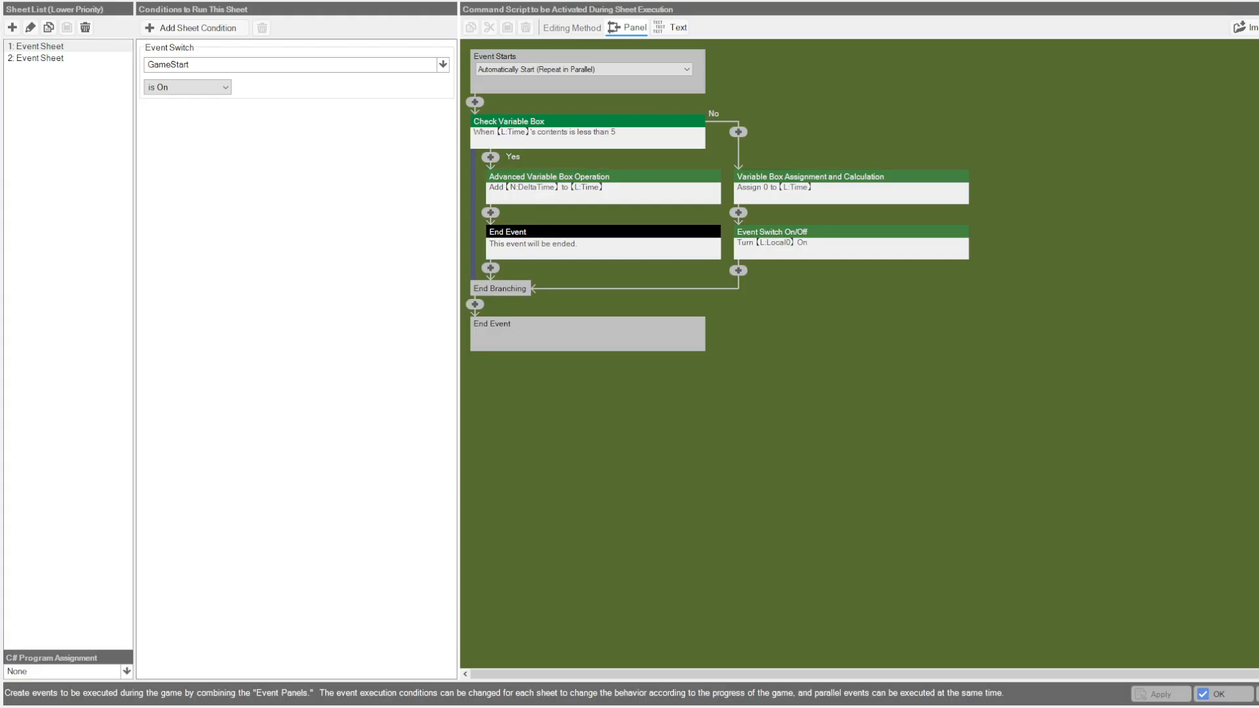
left_click(542, 185)
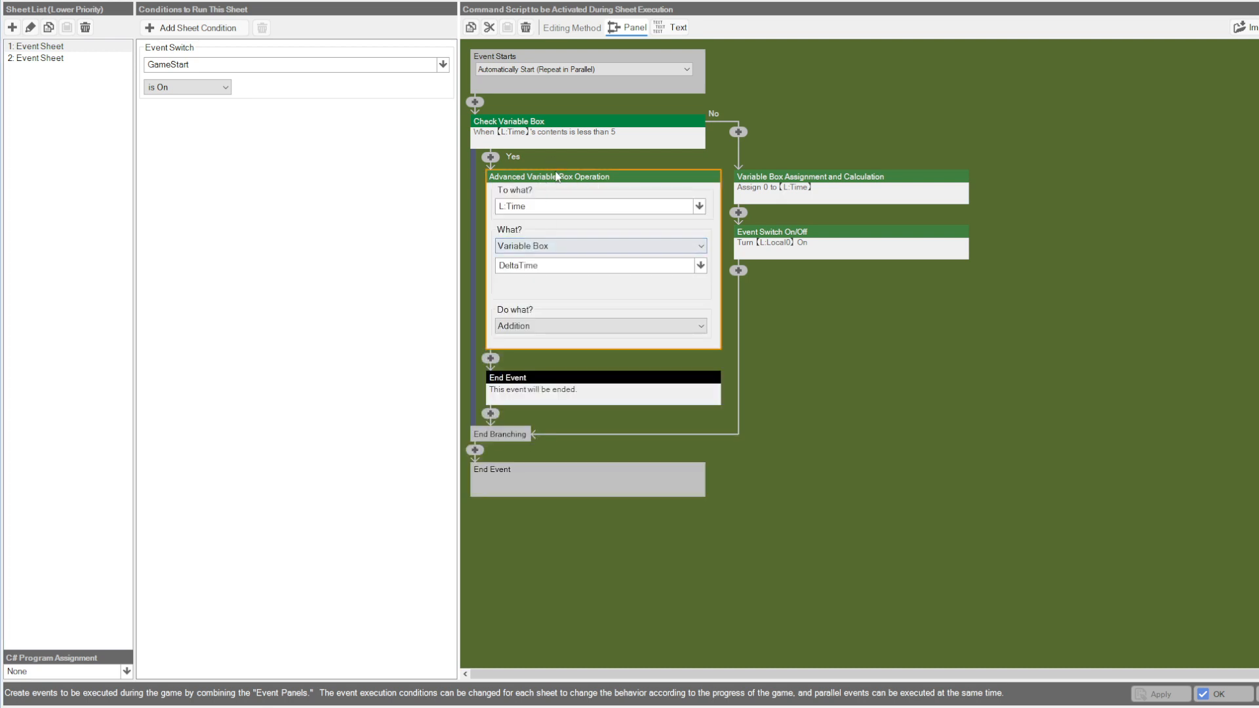
left_click(727, 227)
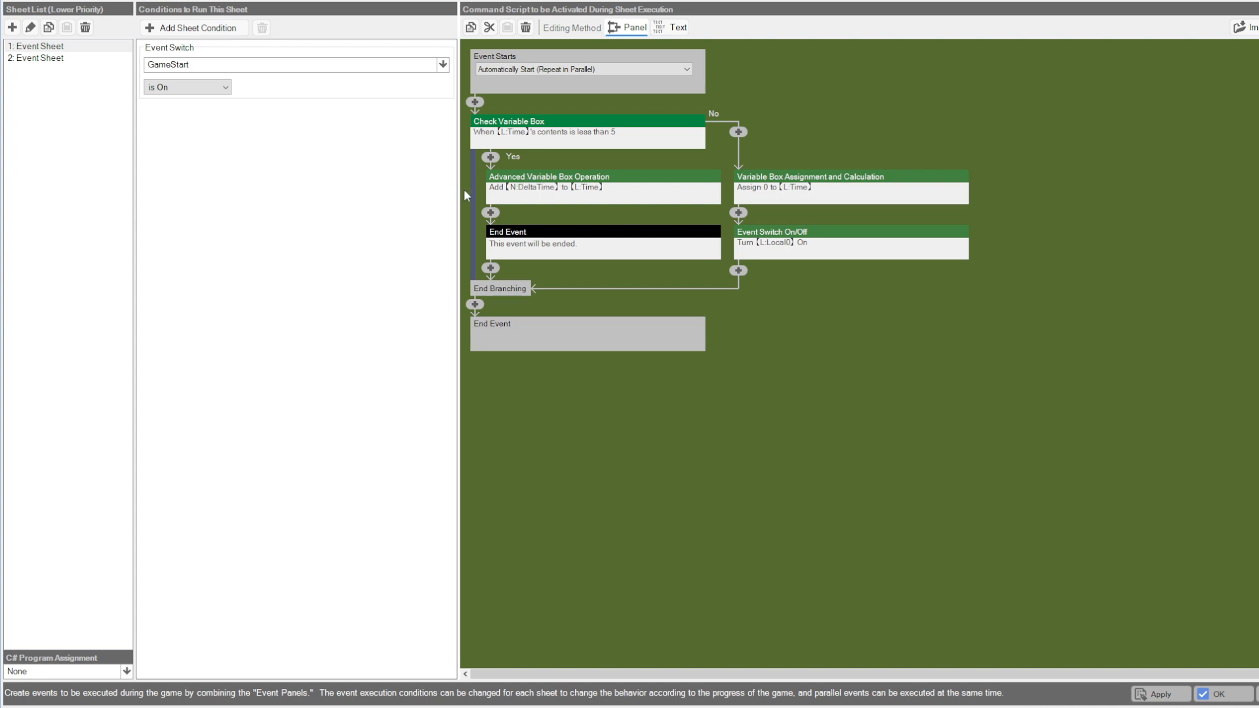
- Examine the Check Variable Box condition for Time and the event switch command in the No branch
left_click(623, 131)
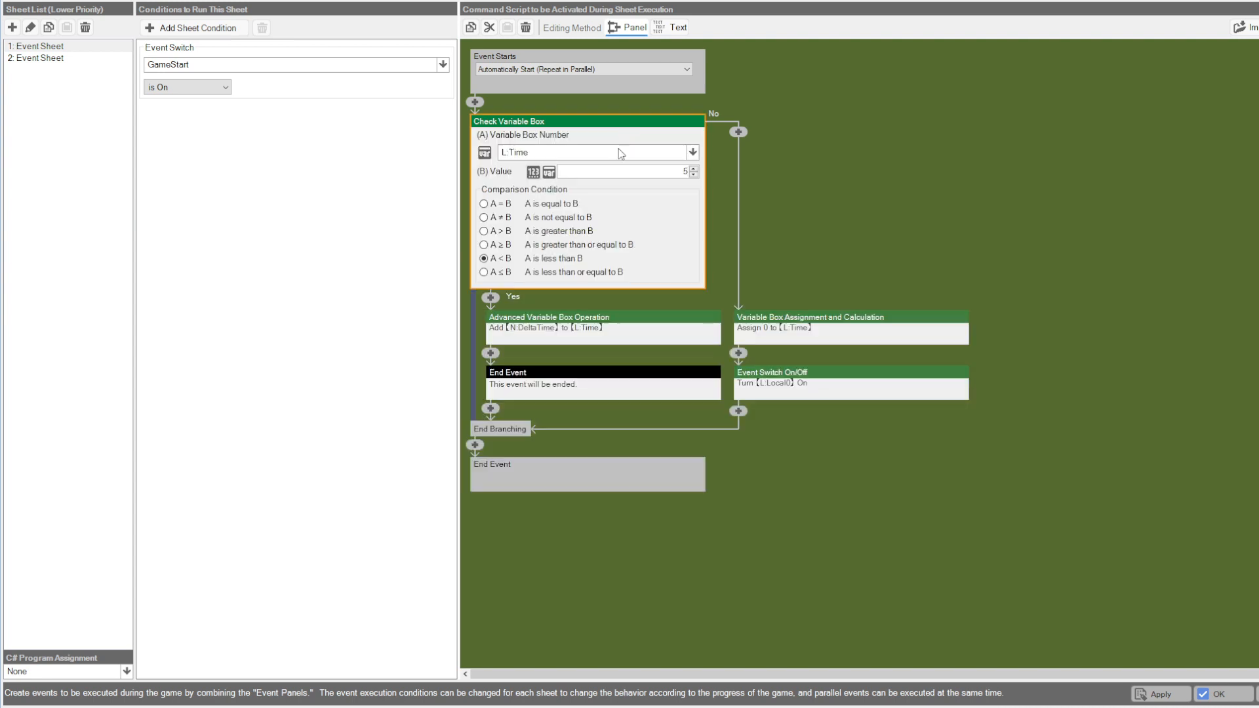
left_click(760, 170)
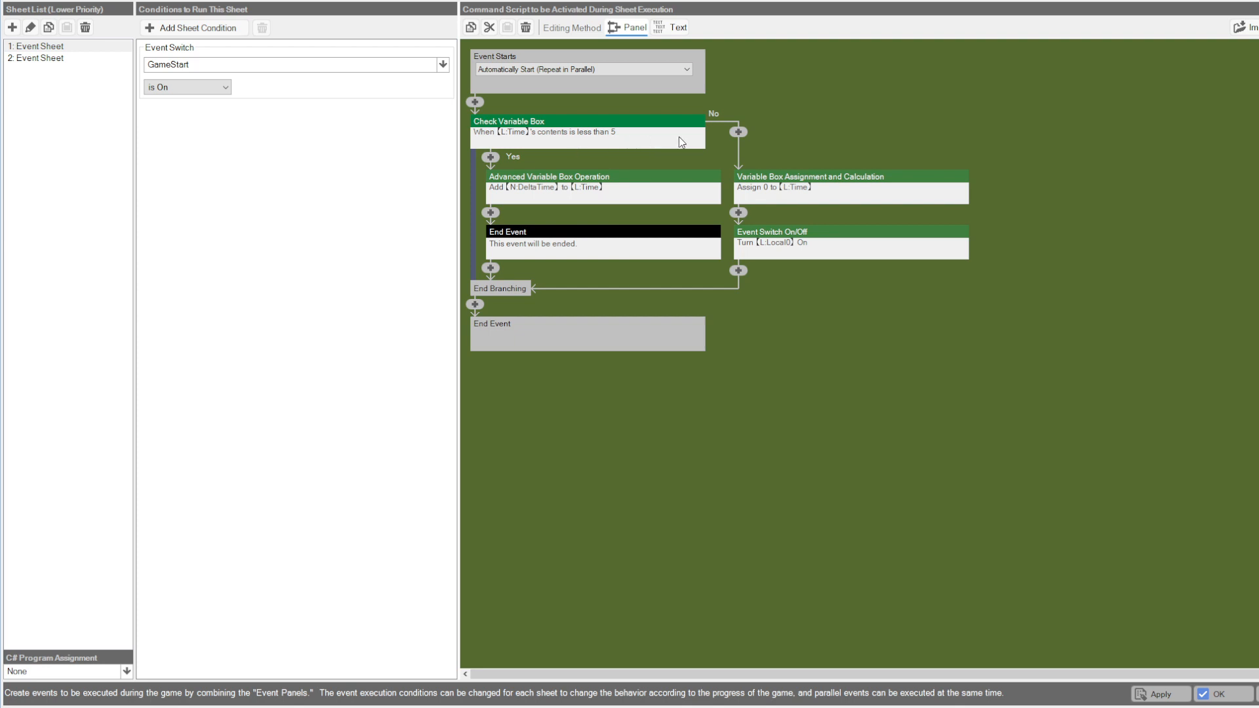
left_click(816, 239)
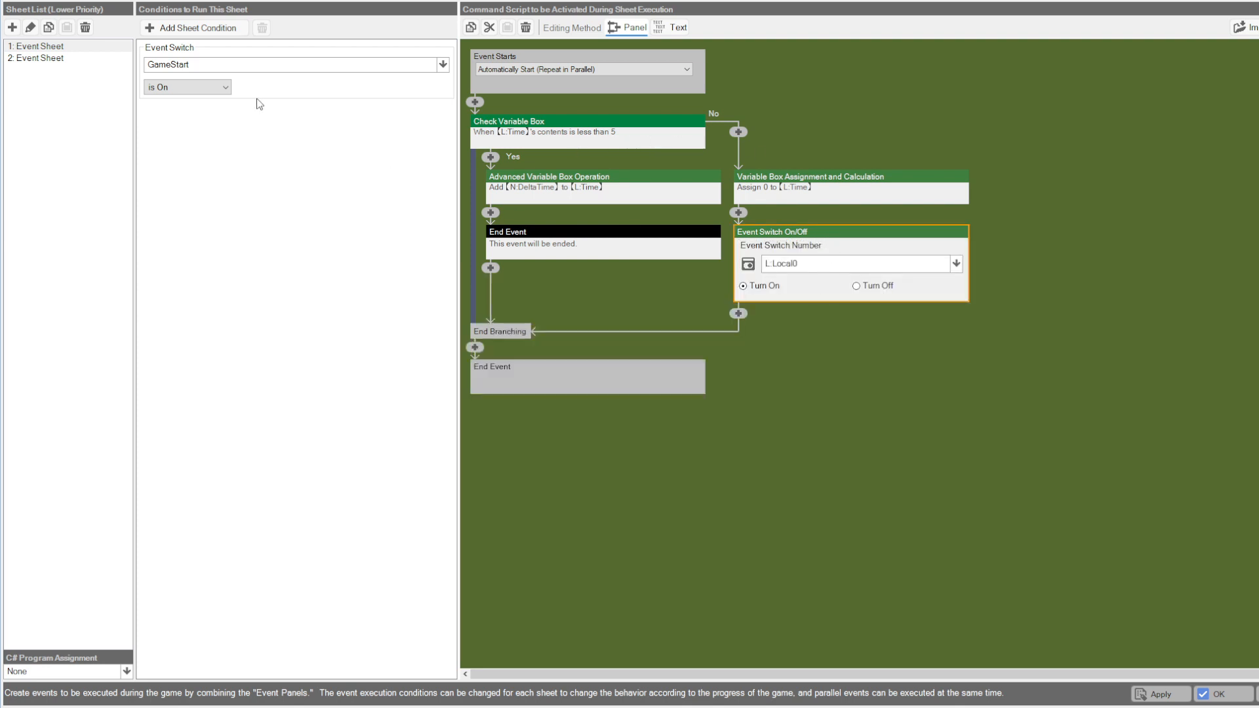
- Show the second event sheet and examine the command that adds to the minutes variable
left_click(33, 58)
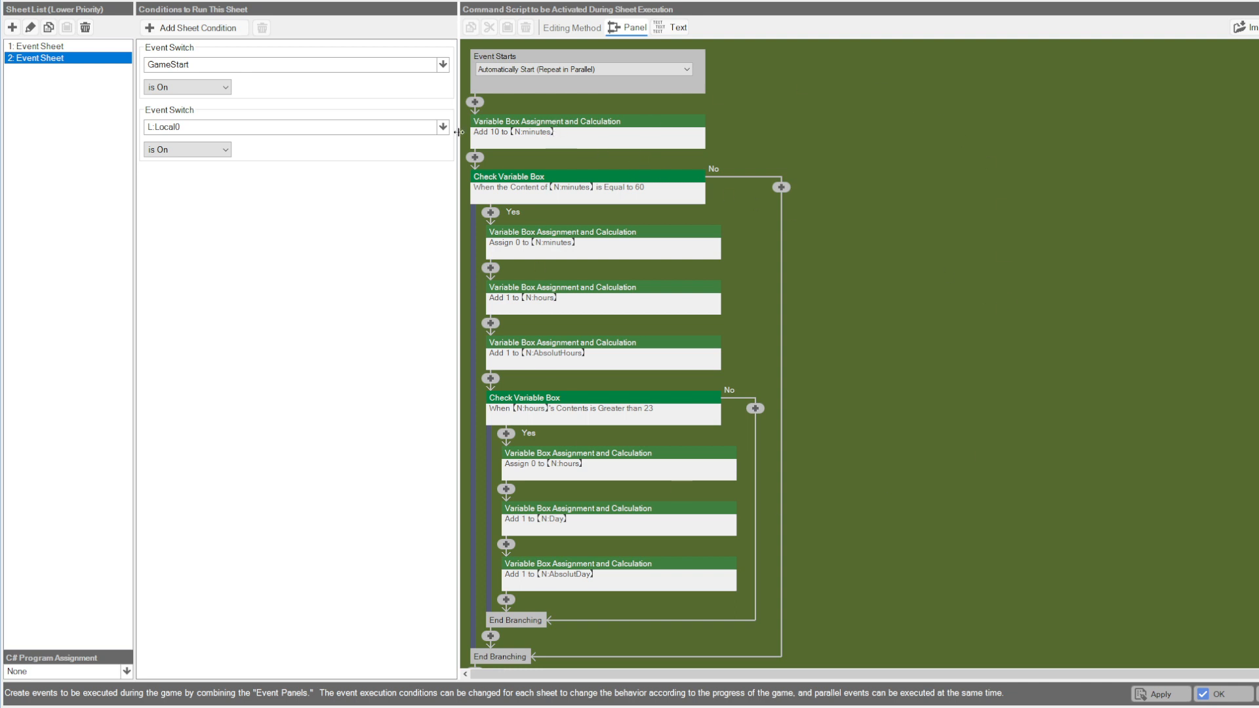
left_click(496, 135)
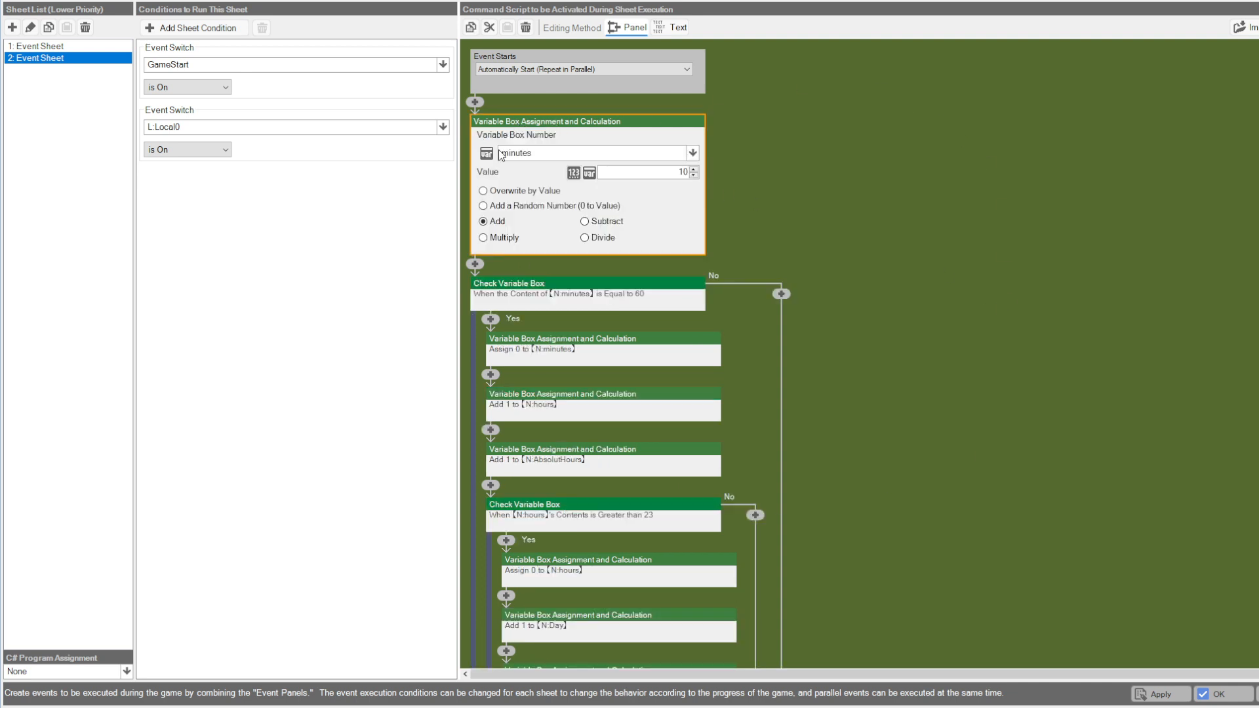
left_click(770, 127)
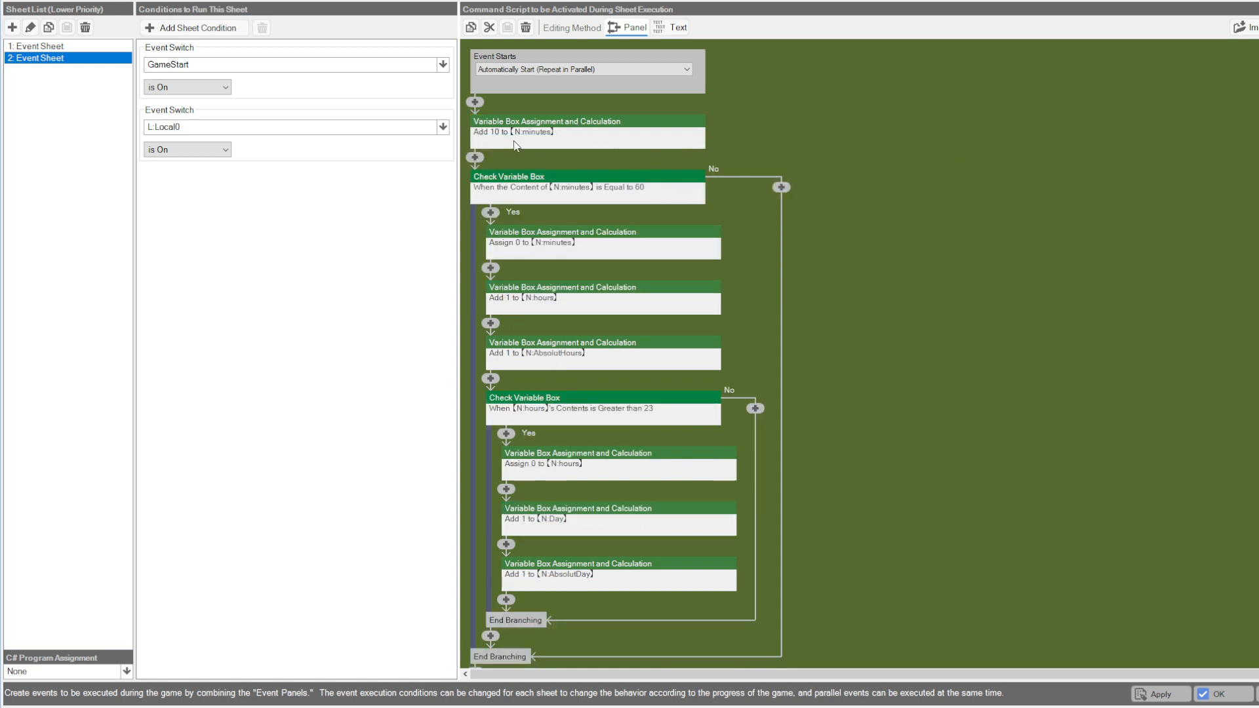
- Examine the Check Variable Box condition for minutes and the command that resets minutes in its Yes branch
scroll(859, 188, "down", 1)
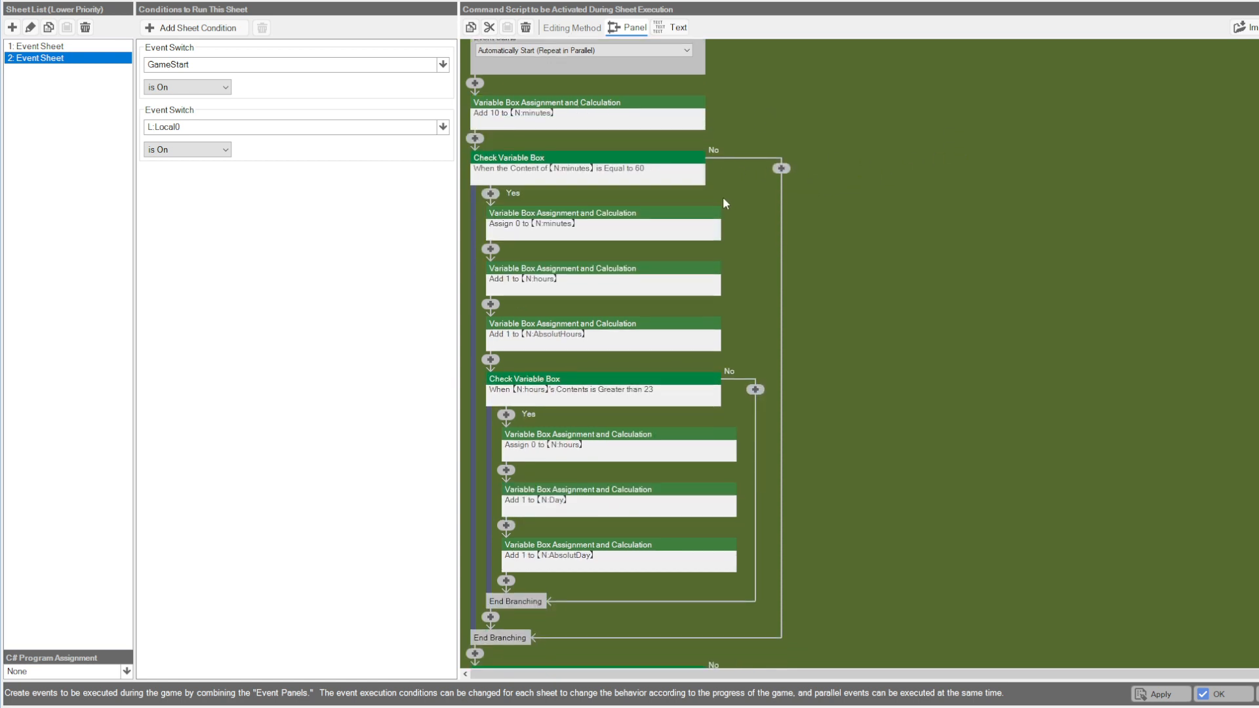
scroll(722, 197, "up", 1)
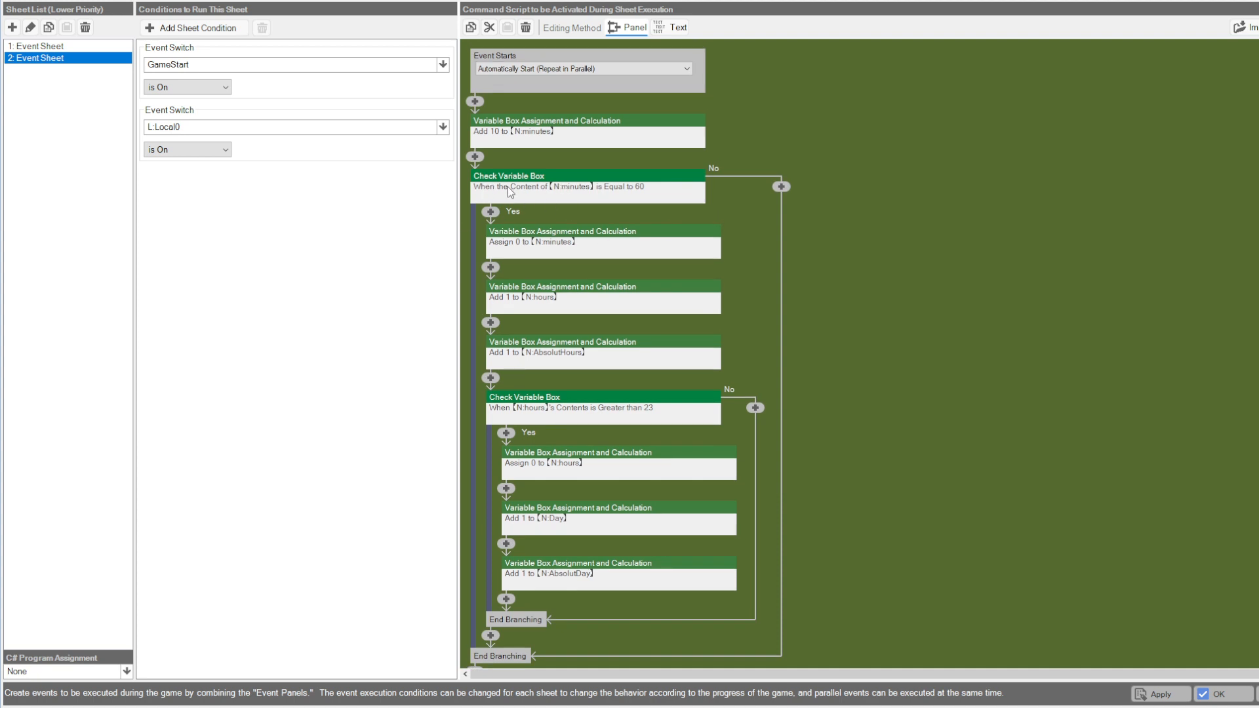
left_click(560, 185)
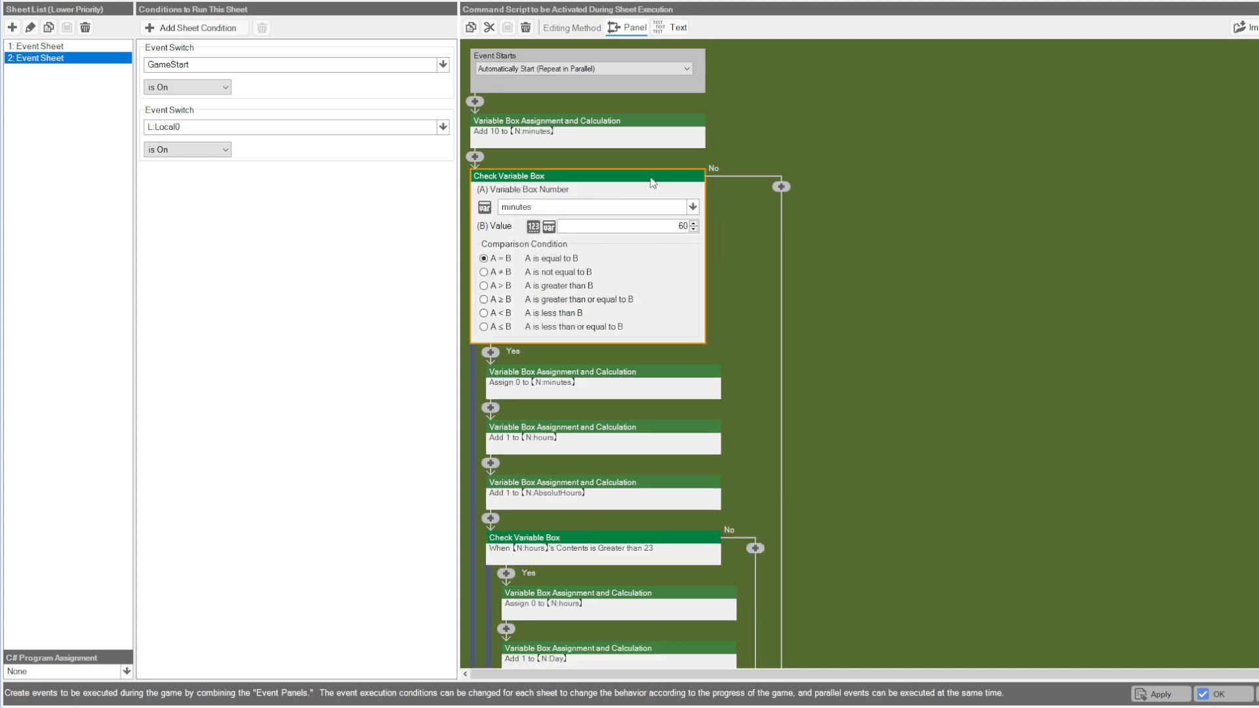
left_click(986, 254)
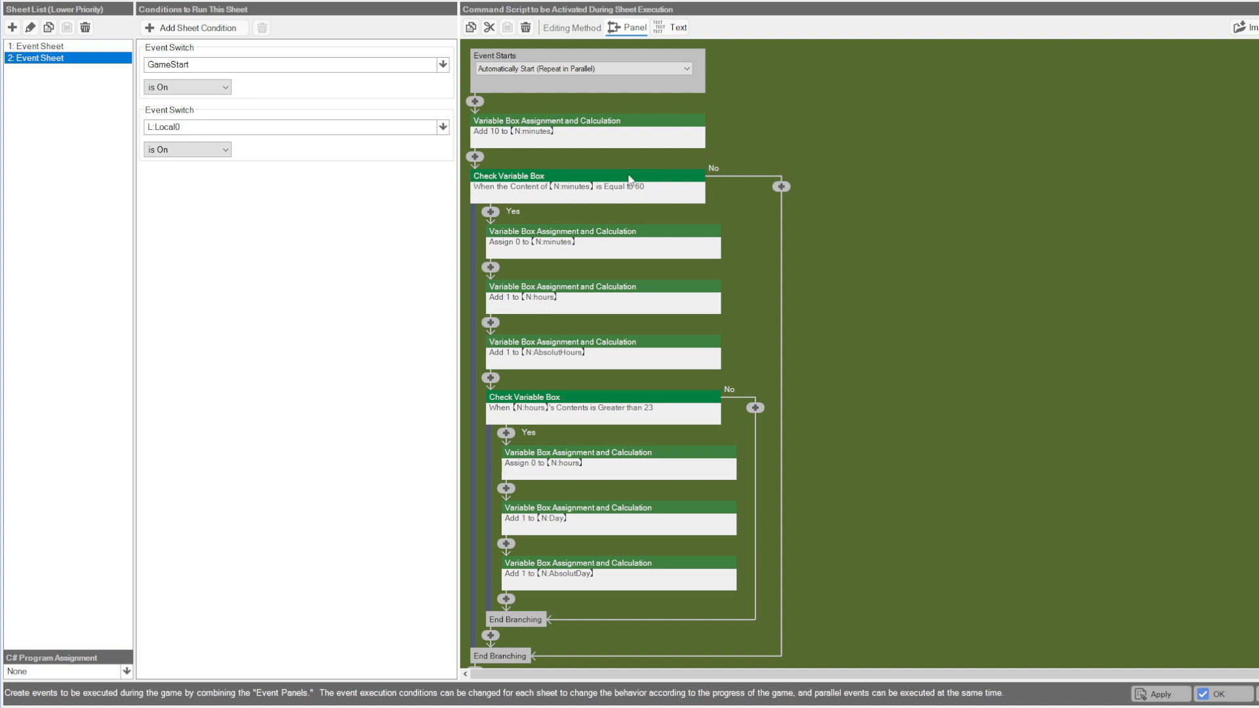
left_click(589, 230)
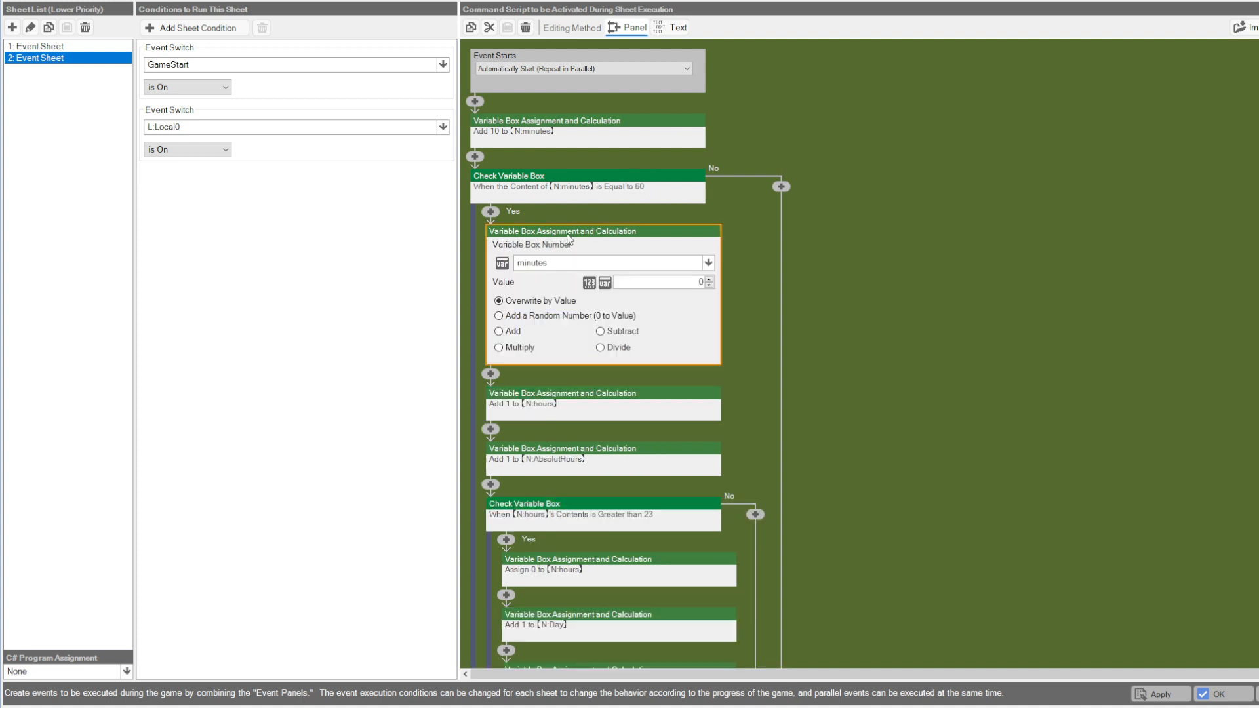
left_click(744, 223)
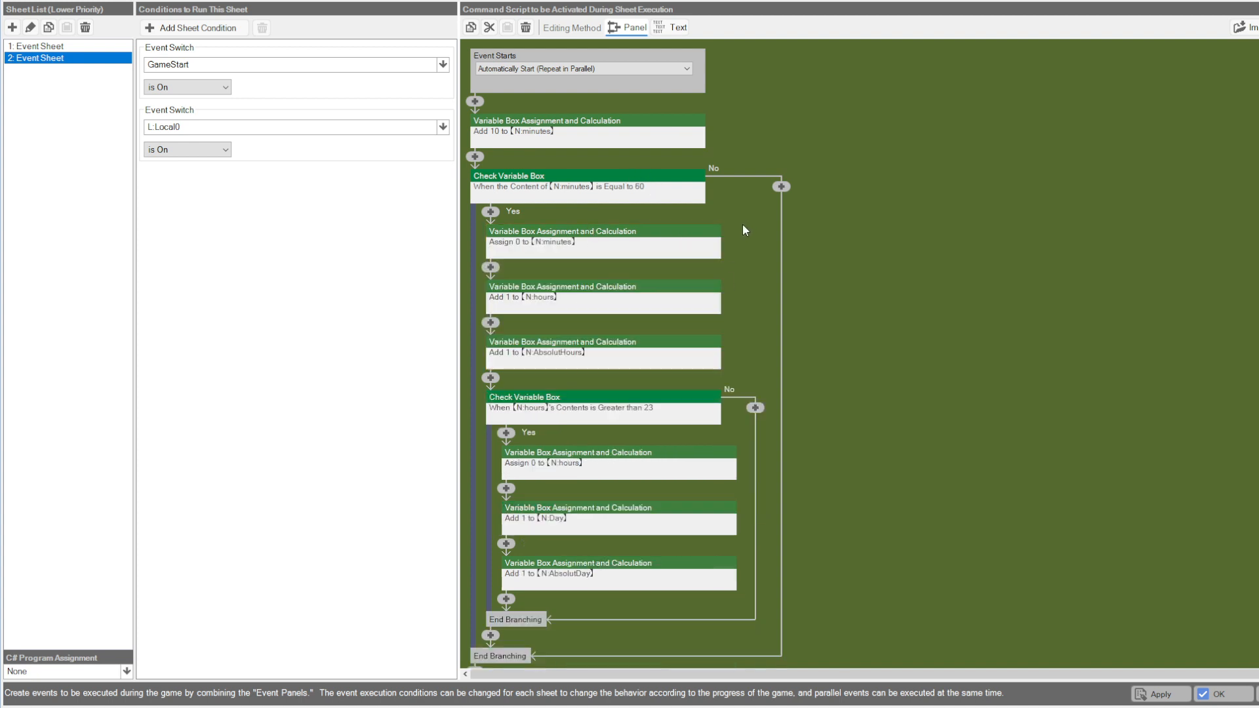
- Examine the commands that add to the hours and AbsolutHours variables in the Yes branch of the minutes check
left_click(581, 287)
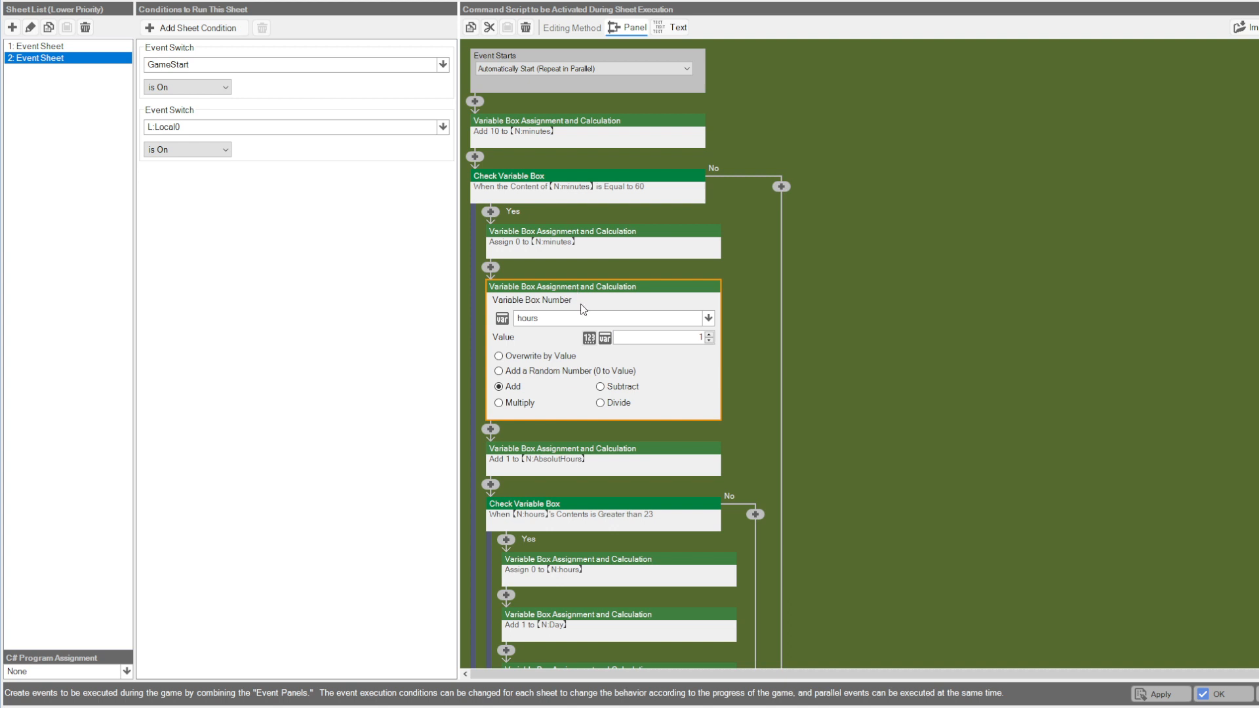
left_click(794, 316)
left_click(625, 297)
left_click(770, 305)
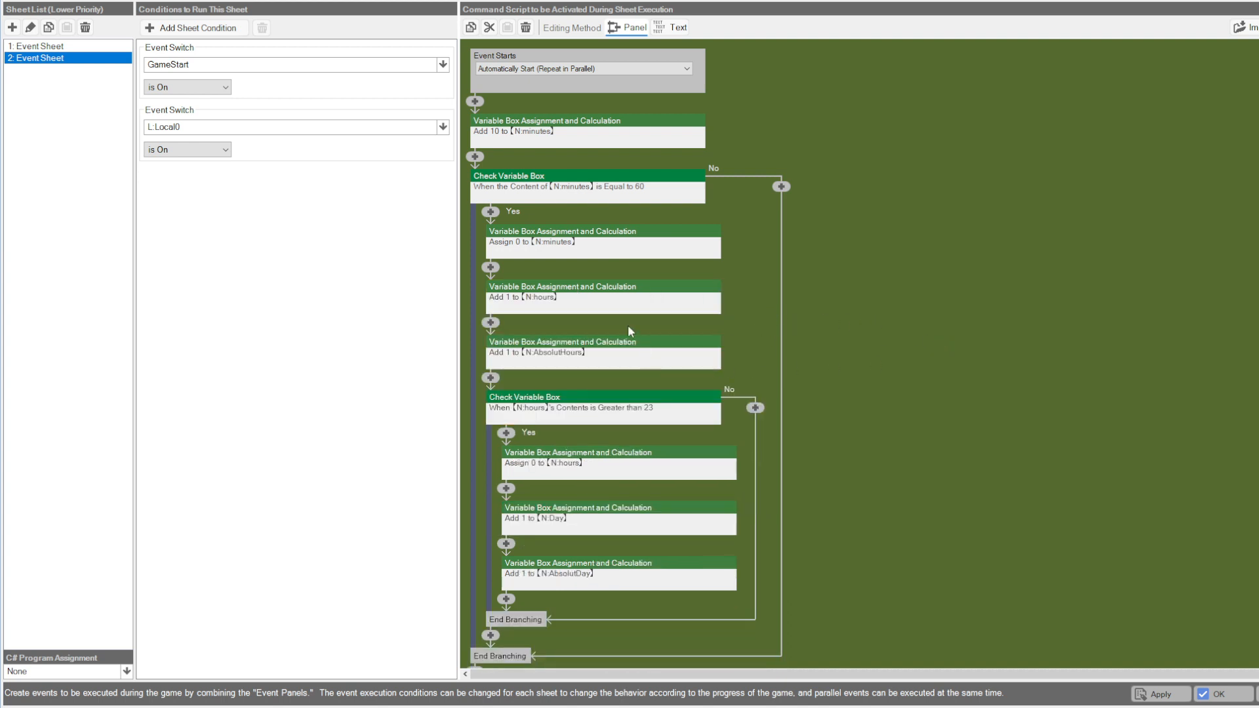
left_click(613, 340)
scroll(613, 341, "down", 1)
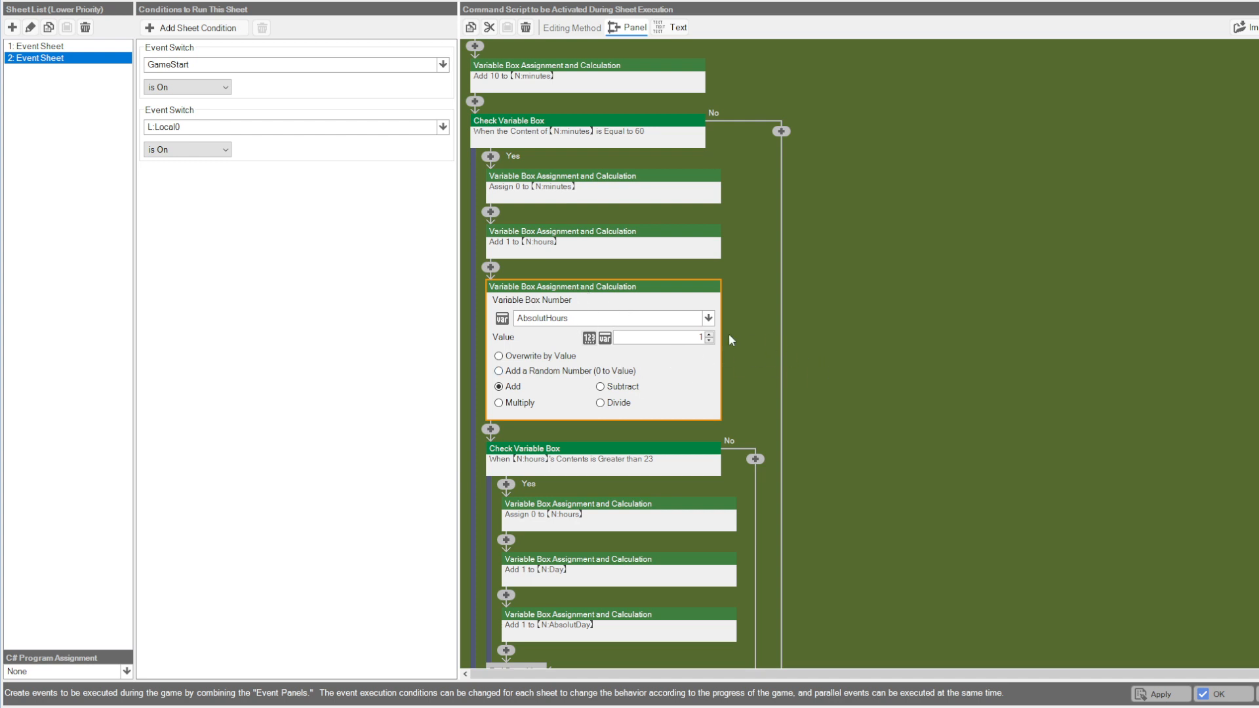
- Examine the Check Variable Box condition for hours, and review the AbsolutHours addition above it again
left_click(602, 461)
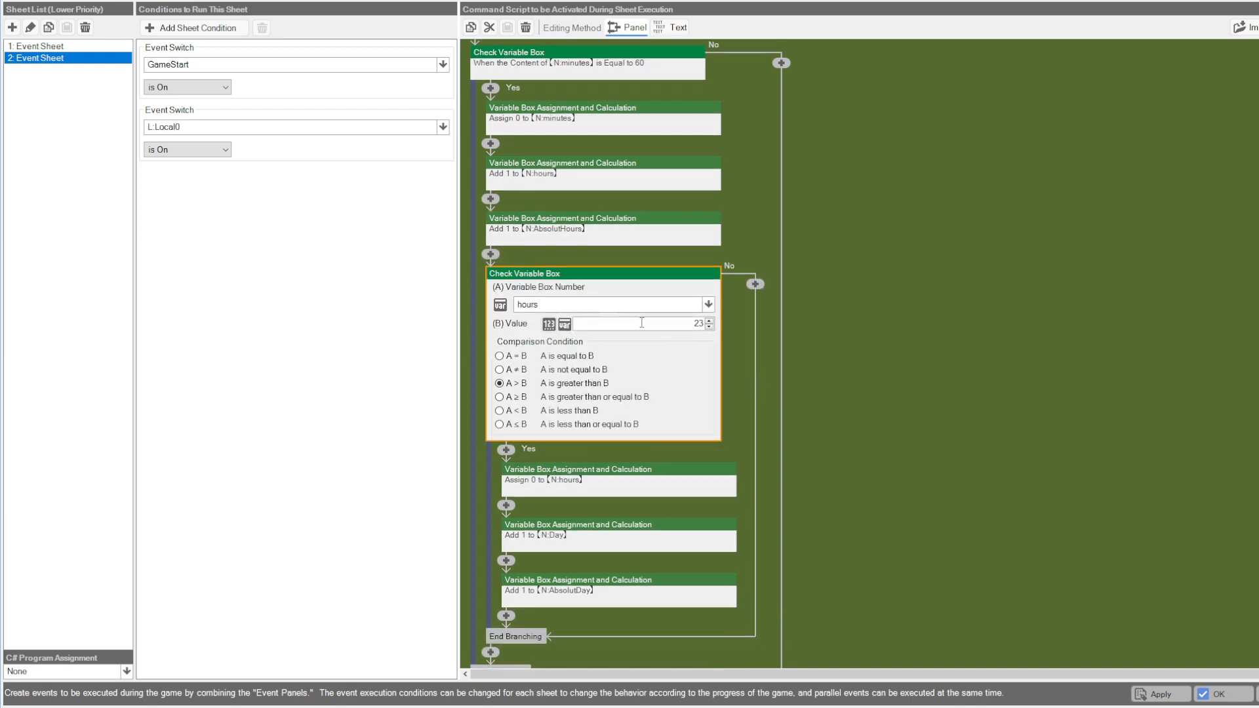
left_click(831, 348)
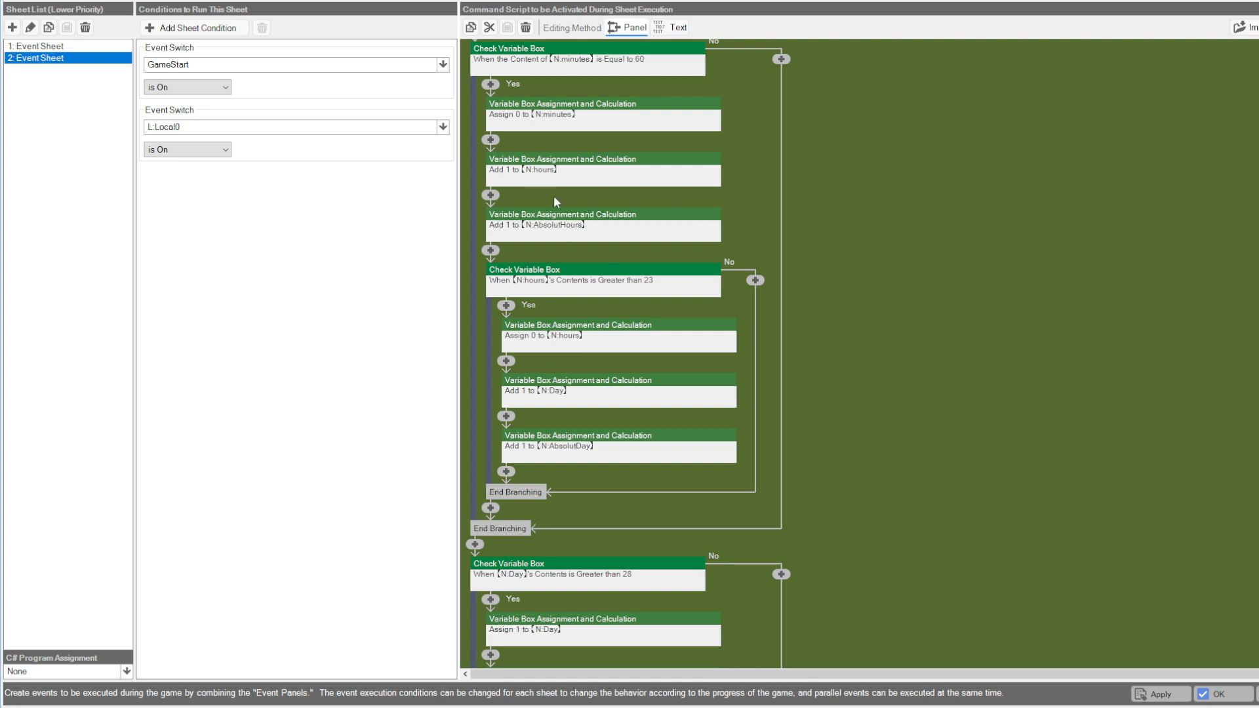
left_click(559, 226)
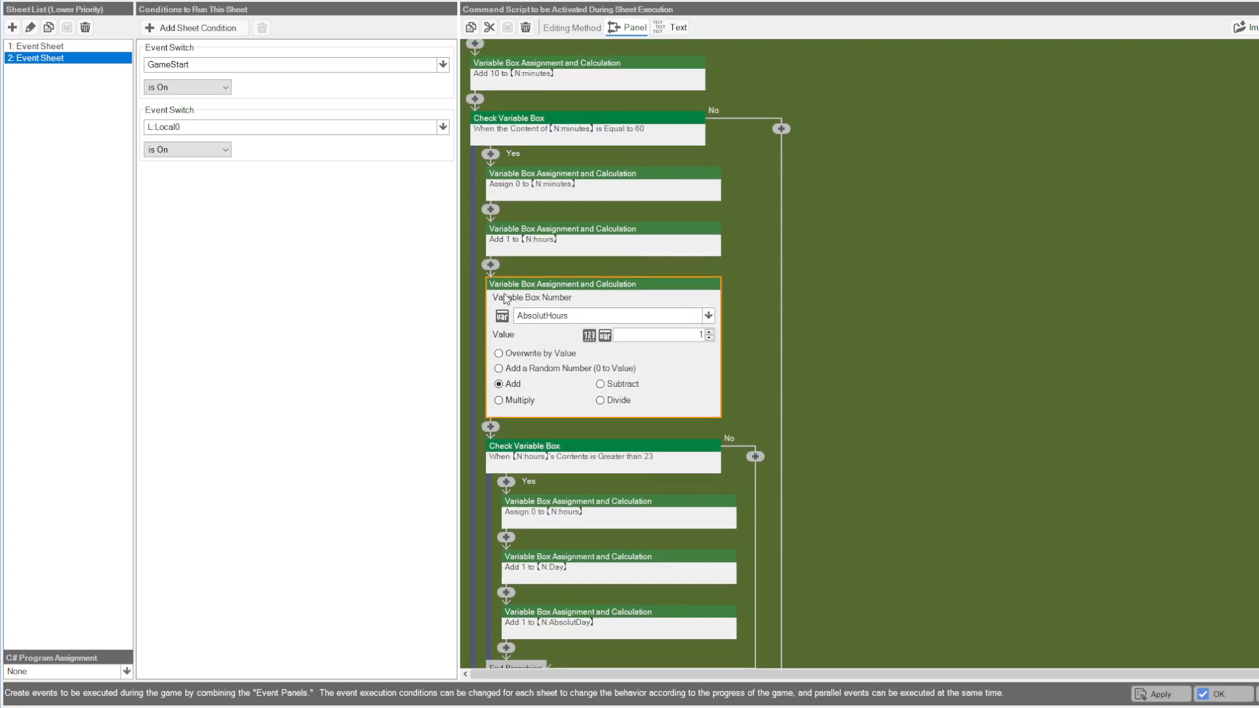
left_click(915, 337)
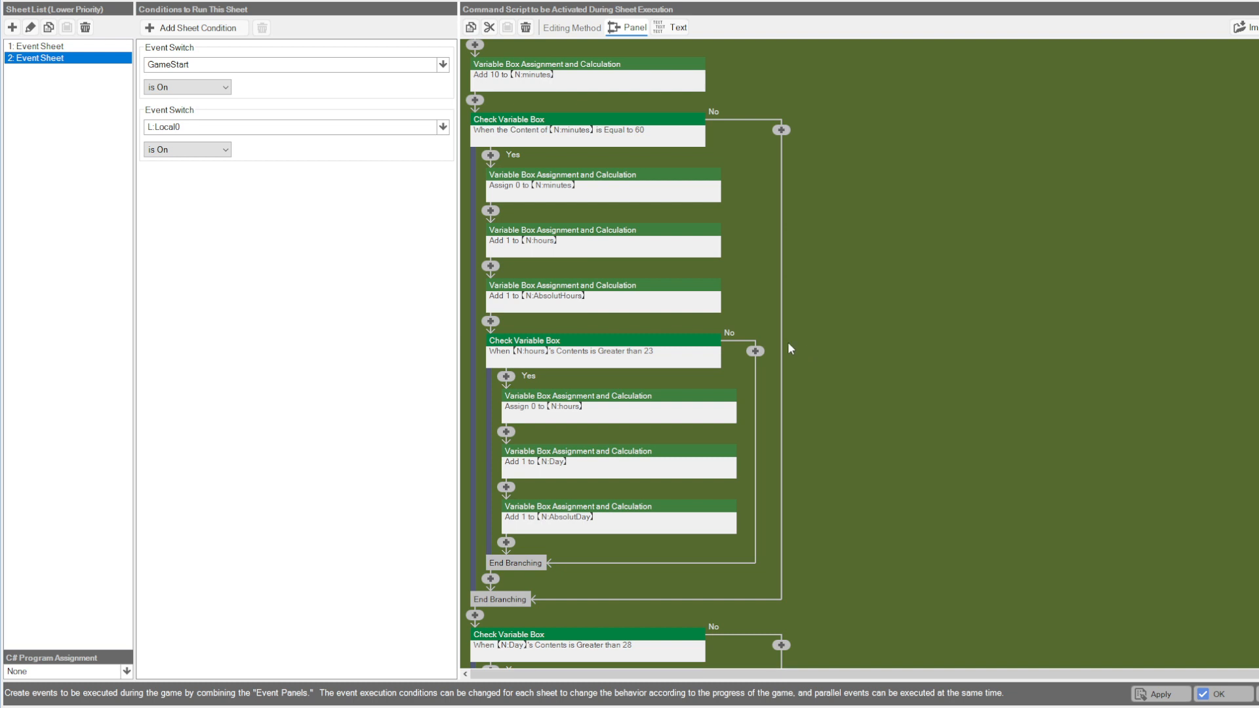
left_click(586, 296)
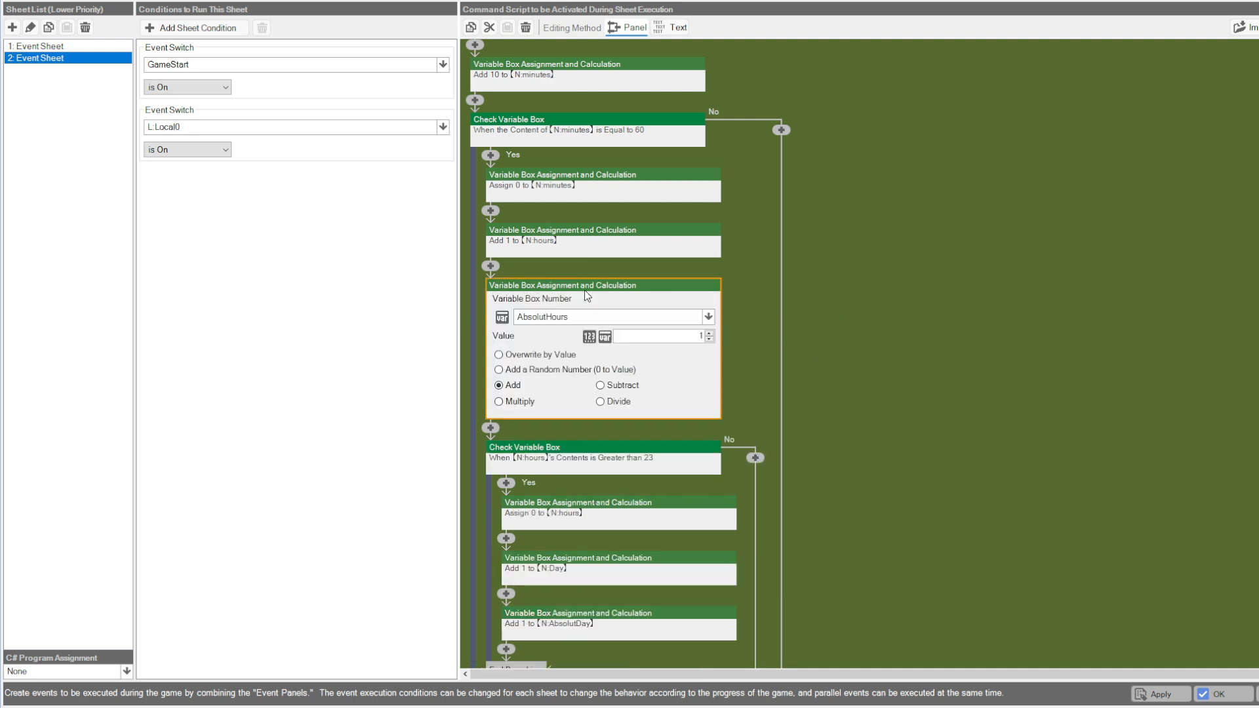
left_click(949, 278)
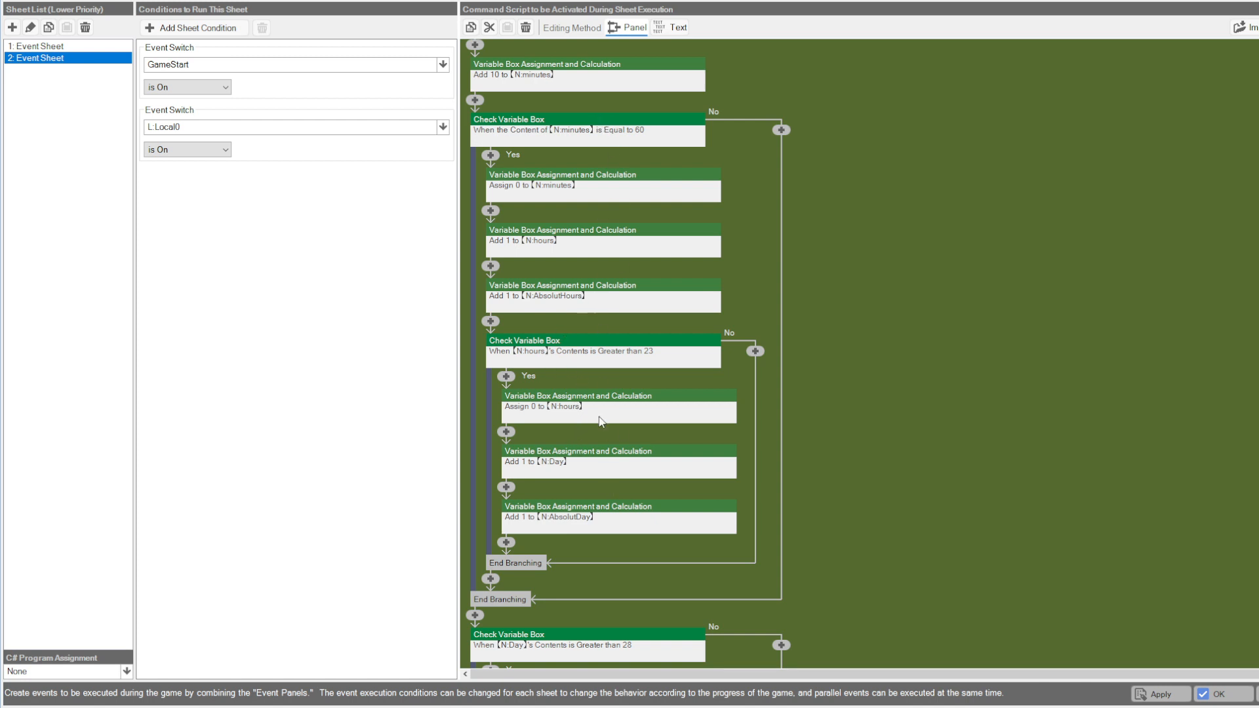
- Recheck the hours condition and examine the command that adds to the AbsolutDay variable in its Yes branch
left_click(604, 347)
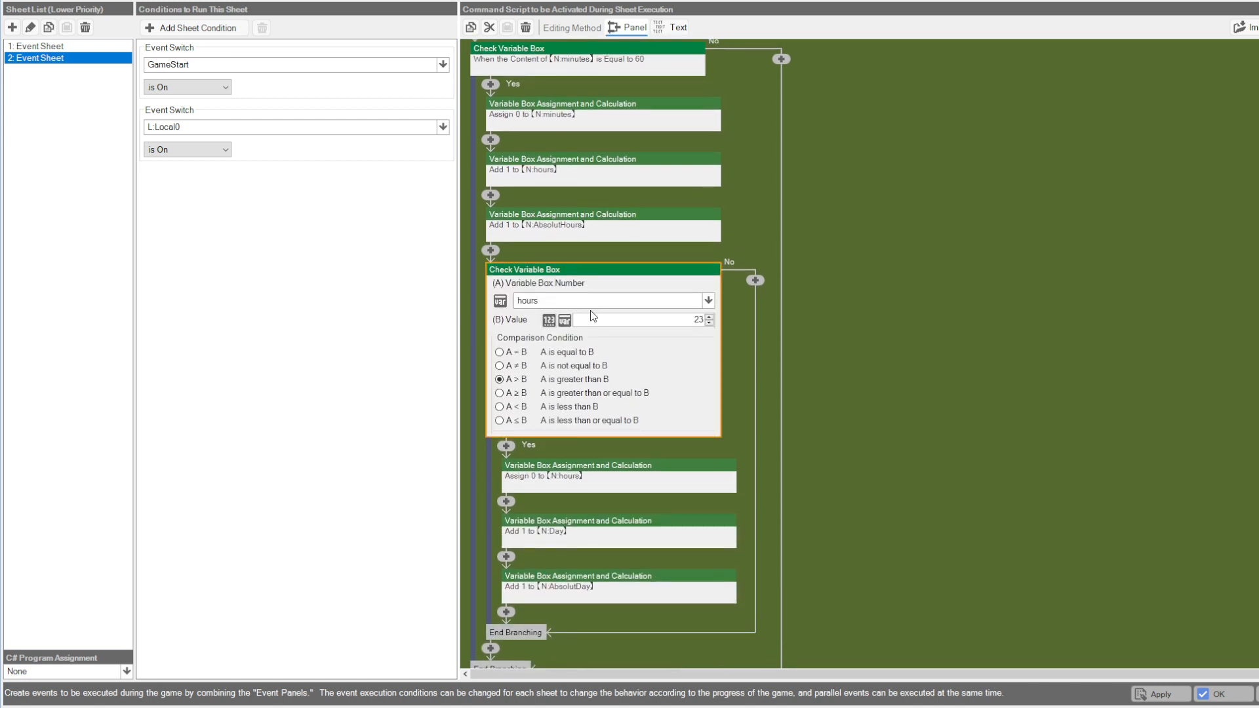
left_click(737, 268)
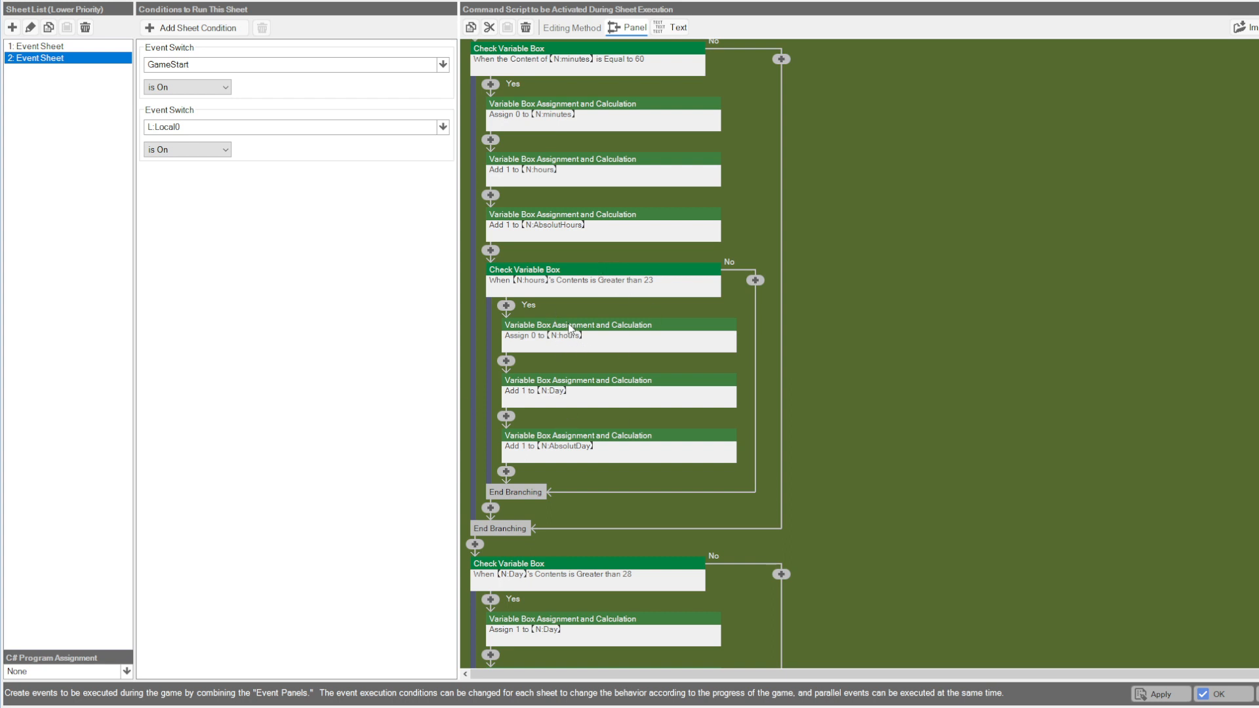
scroll(584, 371, "down", 3)
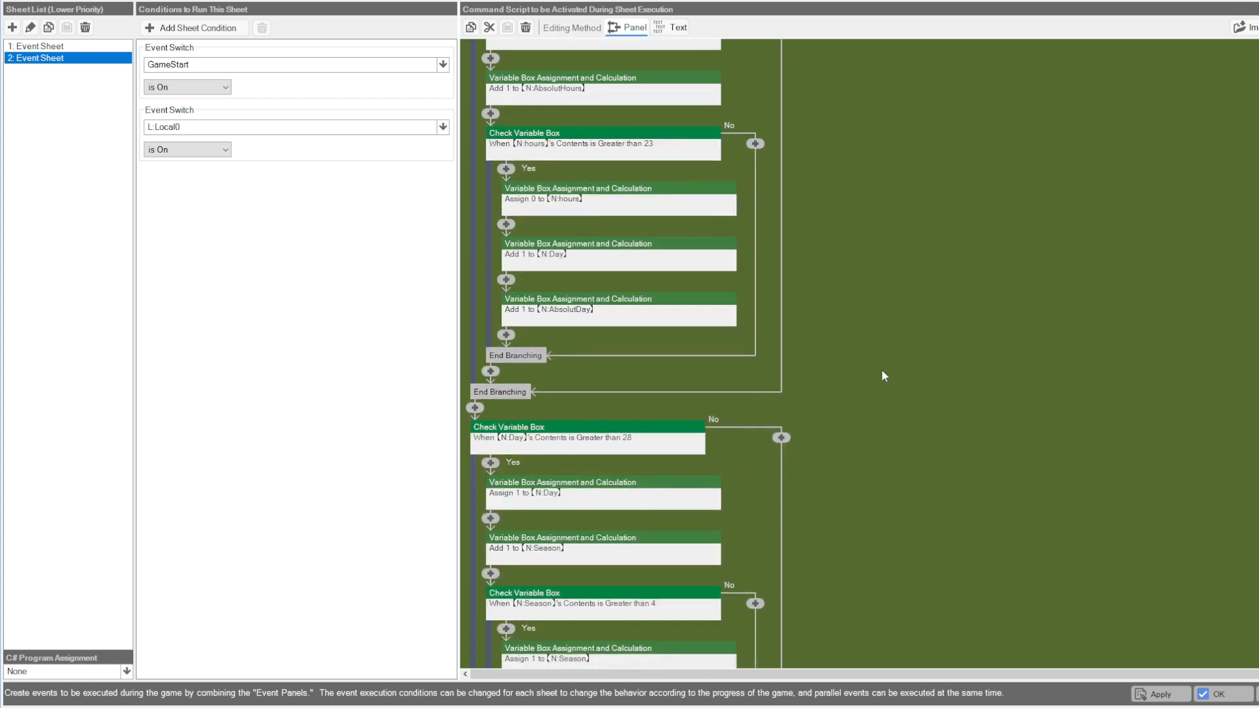
scroll(596, 366, "up", 3)
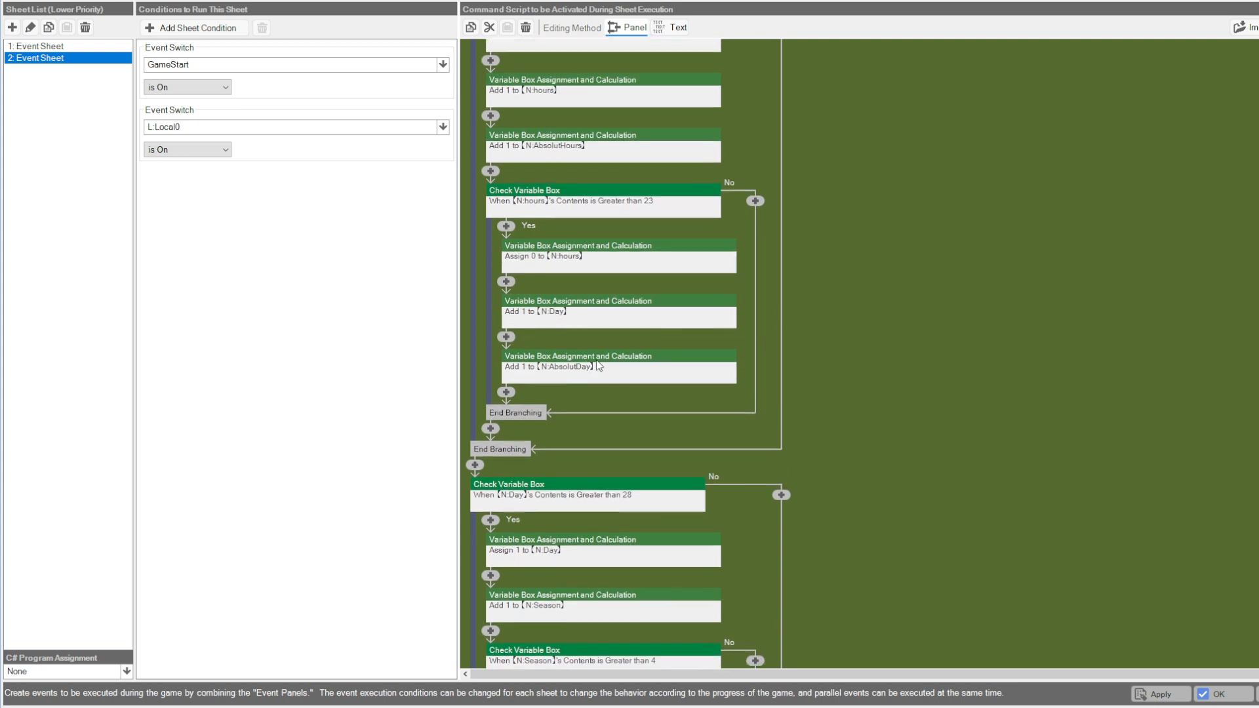
scroll(596, 359, "down", 3)
left_click(541, 367)
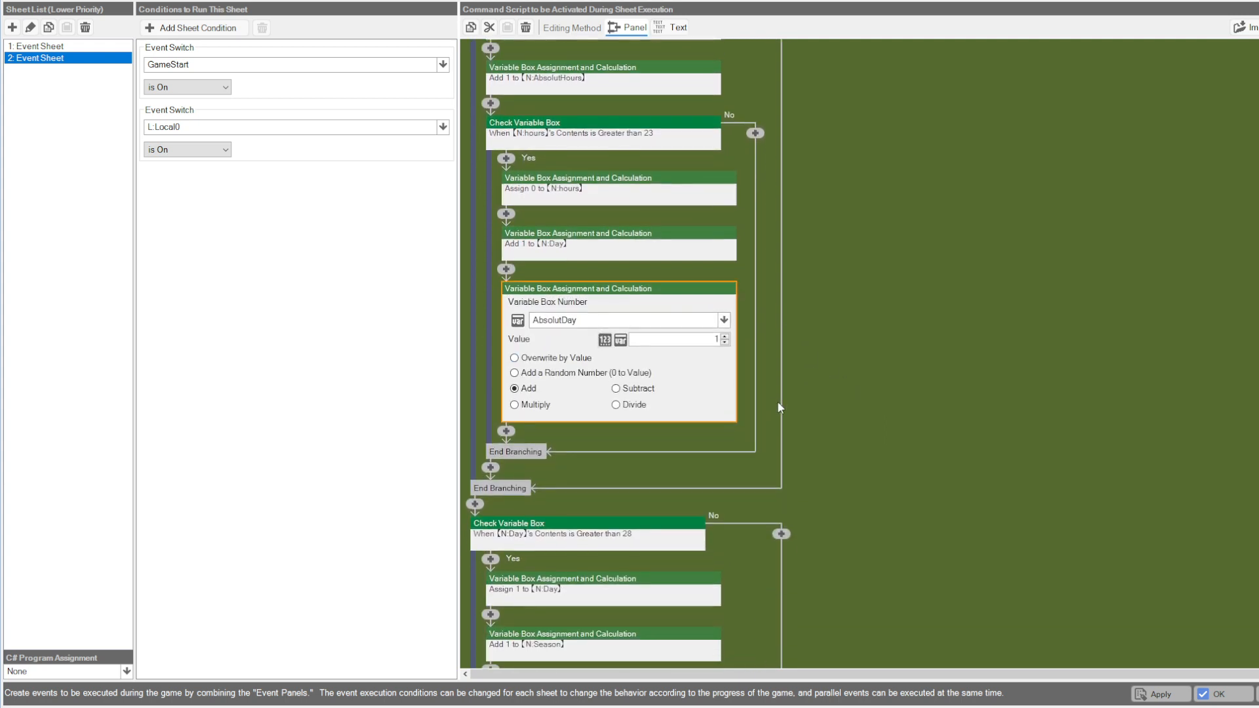
left_click(864, 315)
scroll(794, 328, "up", 2)
scroll(812, 367, "up", 3)
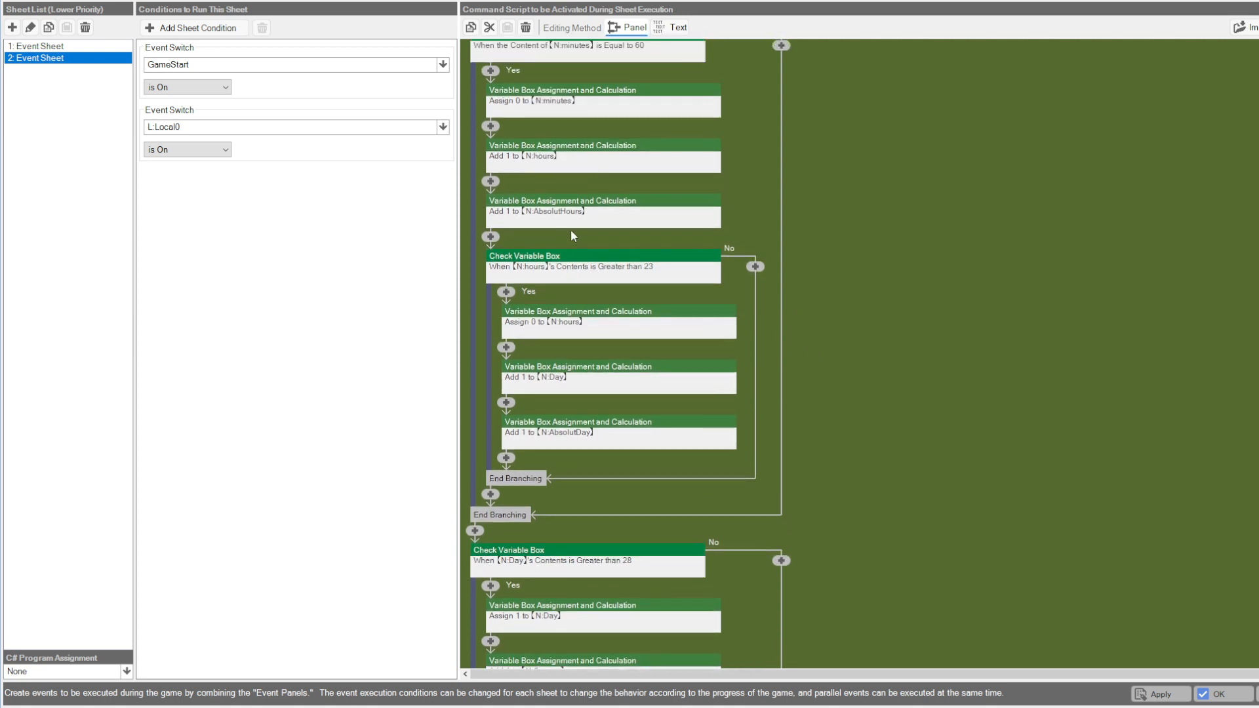
- Examine the Check Variable Box condition for Day, including its comparison value, and collapse the command
scroll(816, 387, "down", 3)
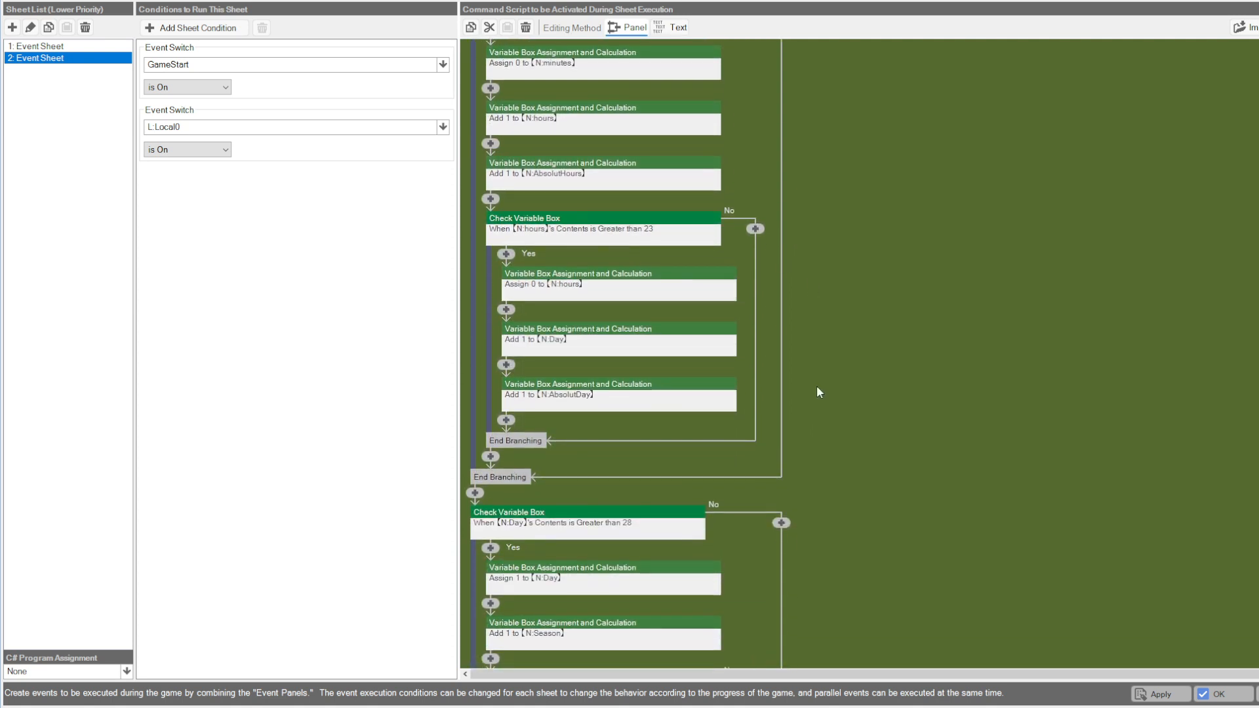
scroll(816, 402, "down", 2)
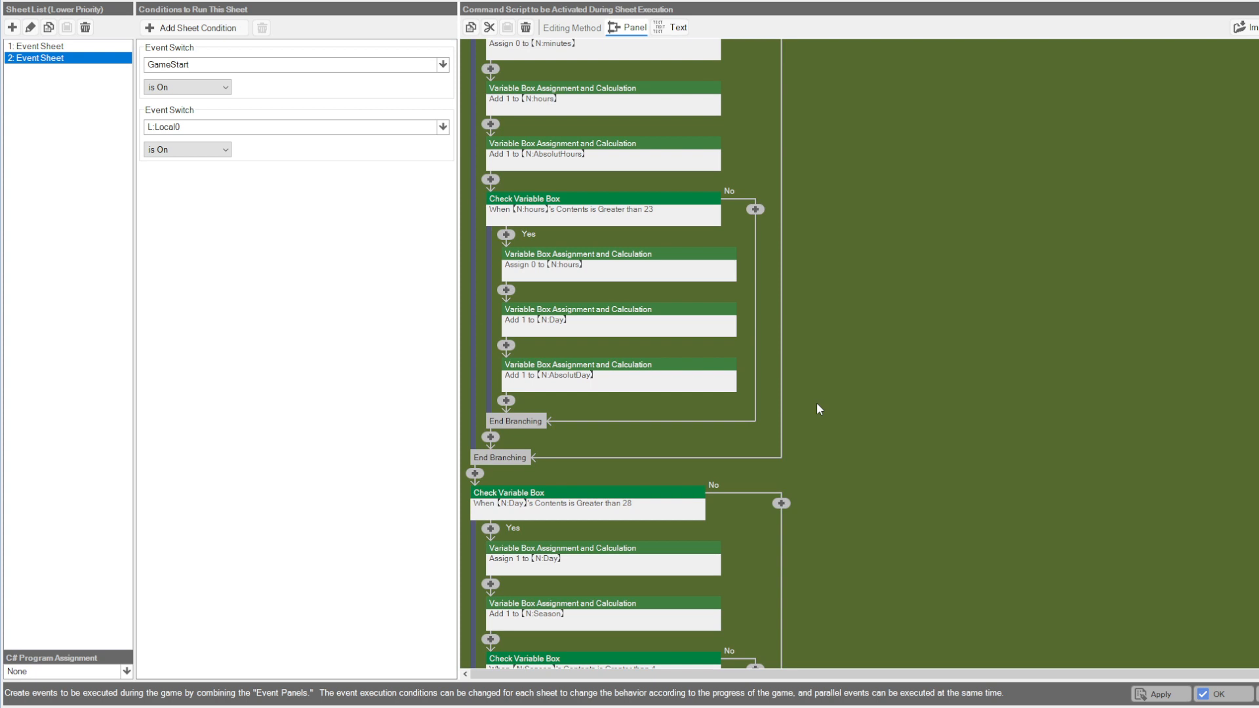
scroll(839, 321, "up", 1)
scroll(839, 339, "down", 2)
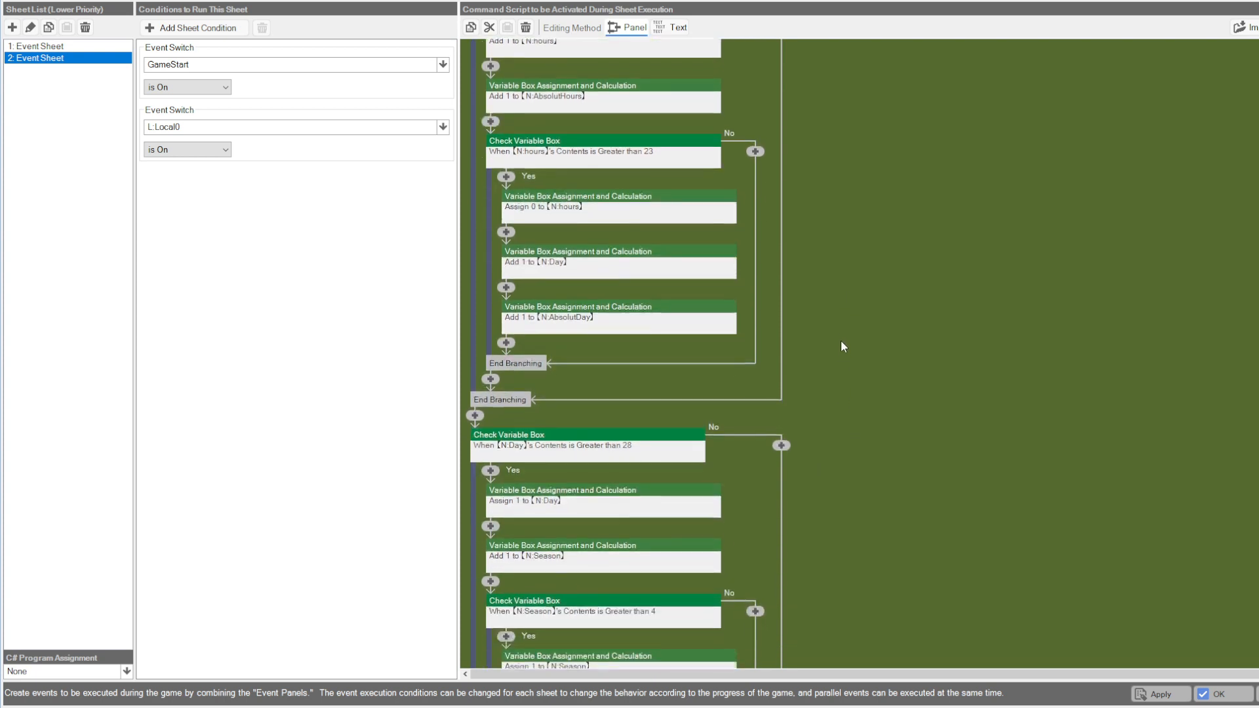
scroll(577, 347, "down", 2)
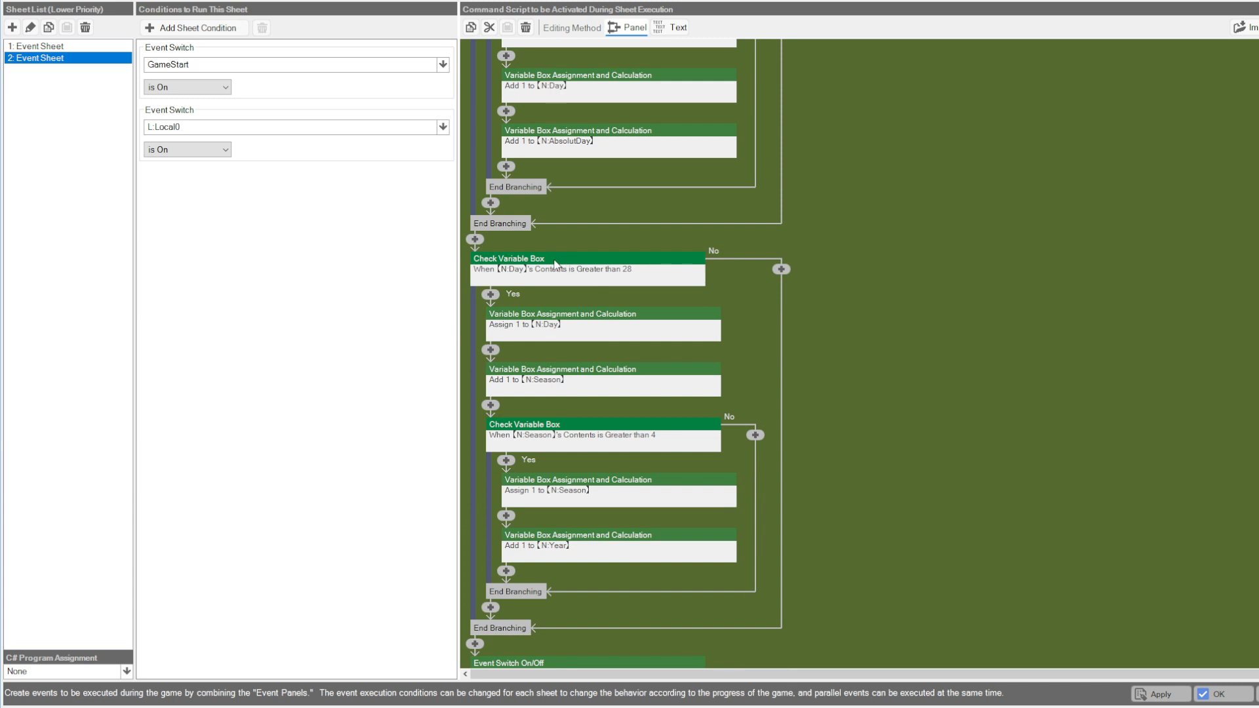
left_click(624, 268)
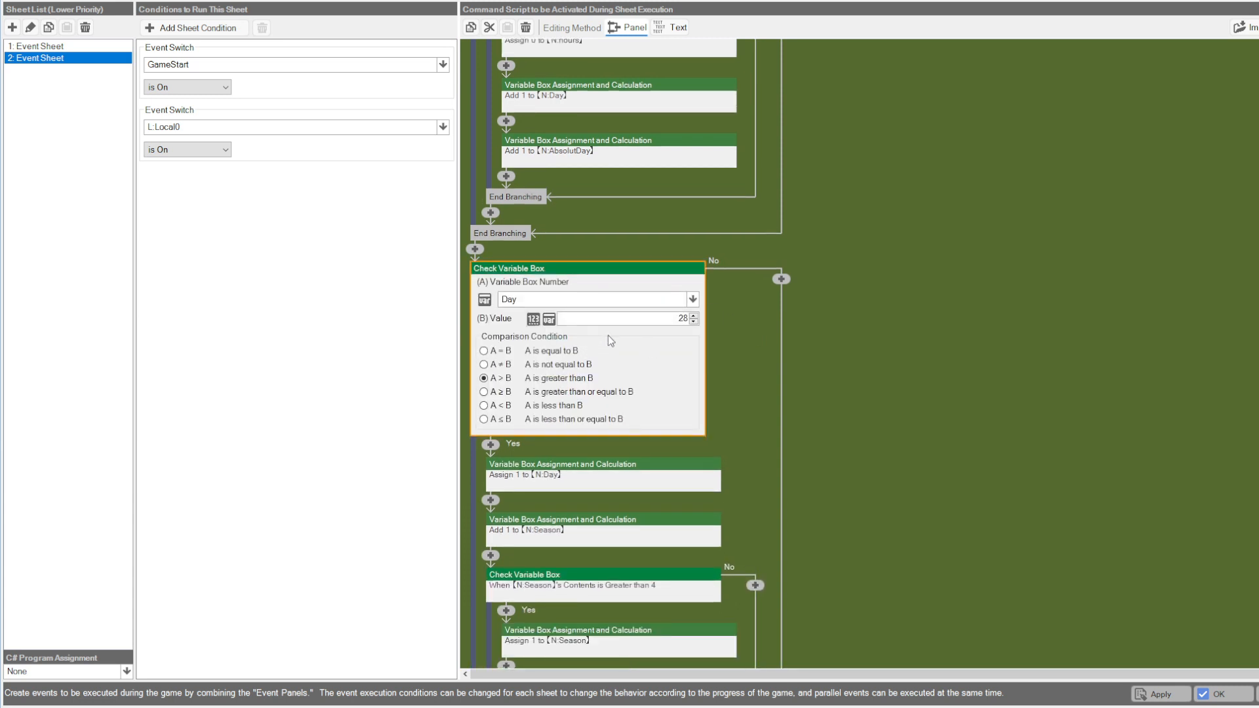
left_click(932, 443)
left_click(605, 275)
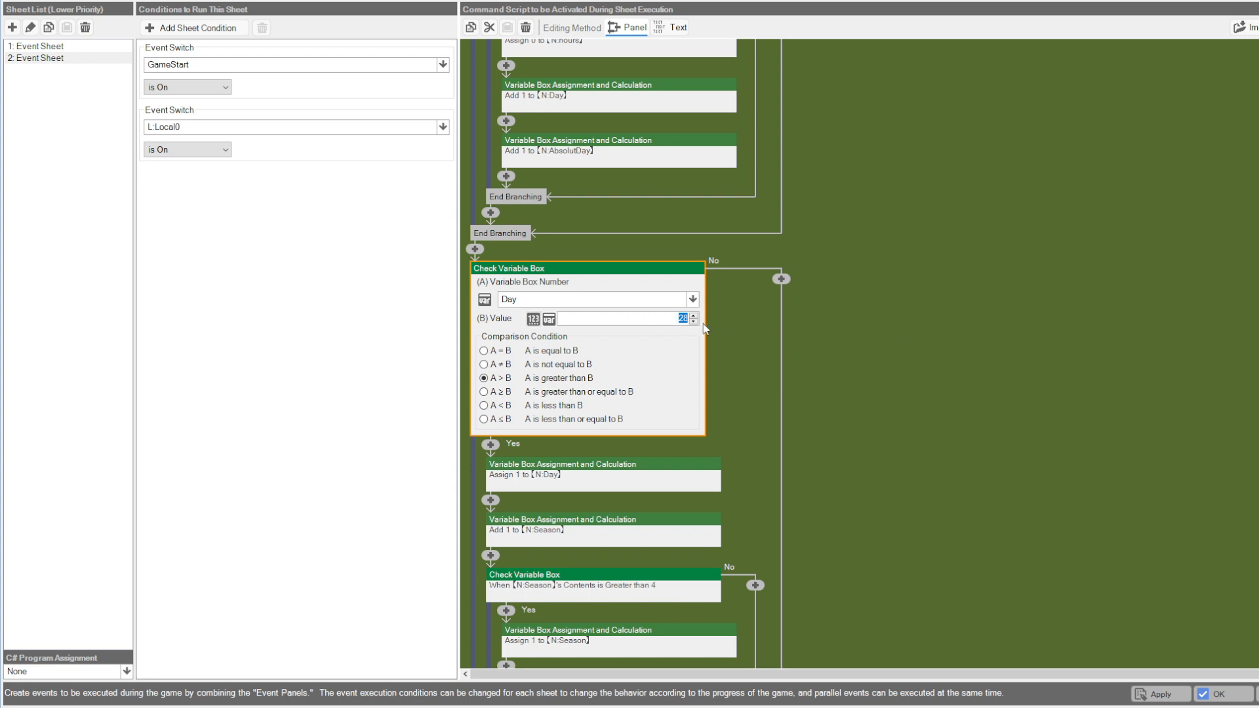
left_click(978, 339)
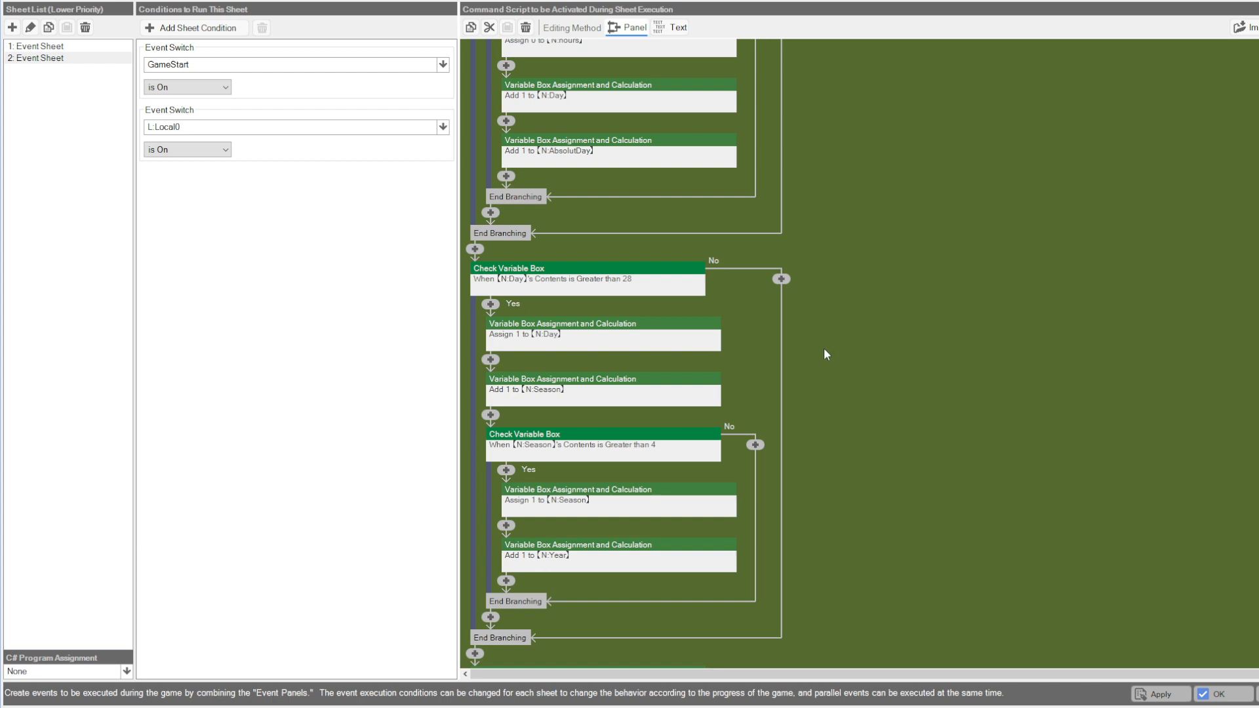
- Examine the commands that reset Day and add to Season in the Yes branch of the Day check
left_click(631, 346)
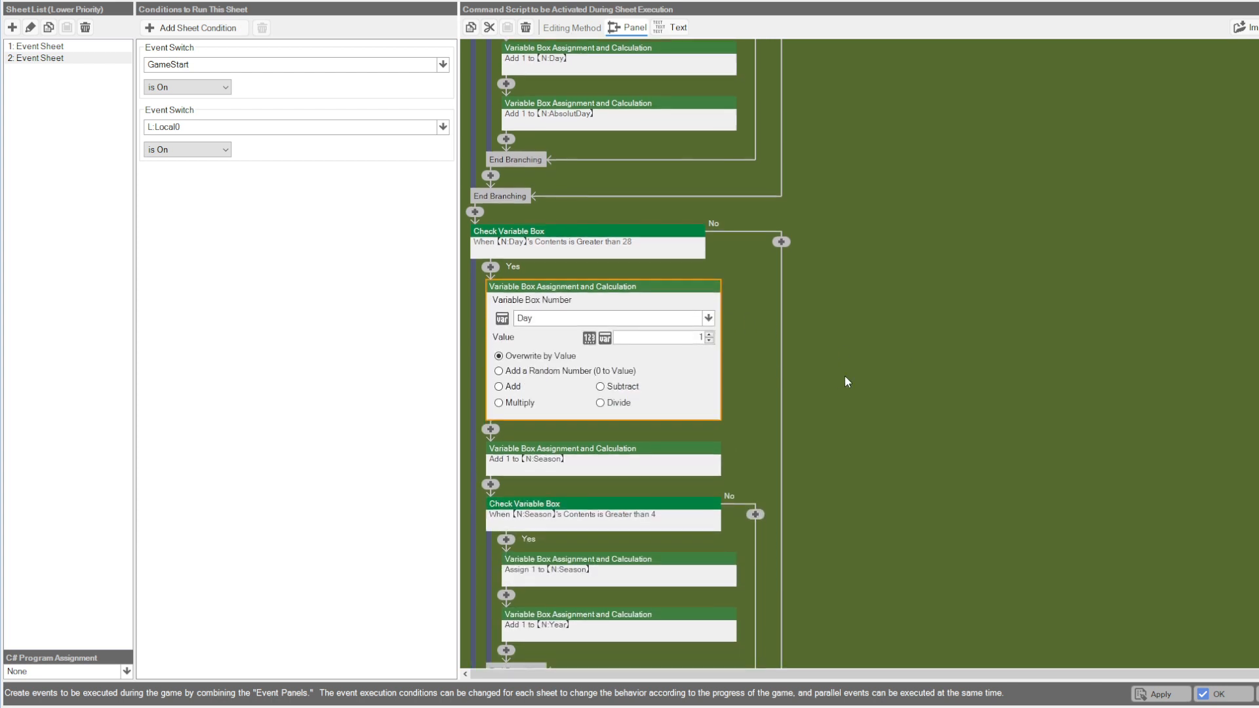
left_click(844, 376)
left_click(597, 349)
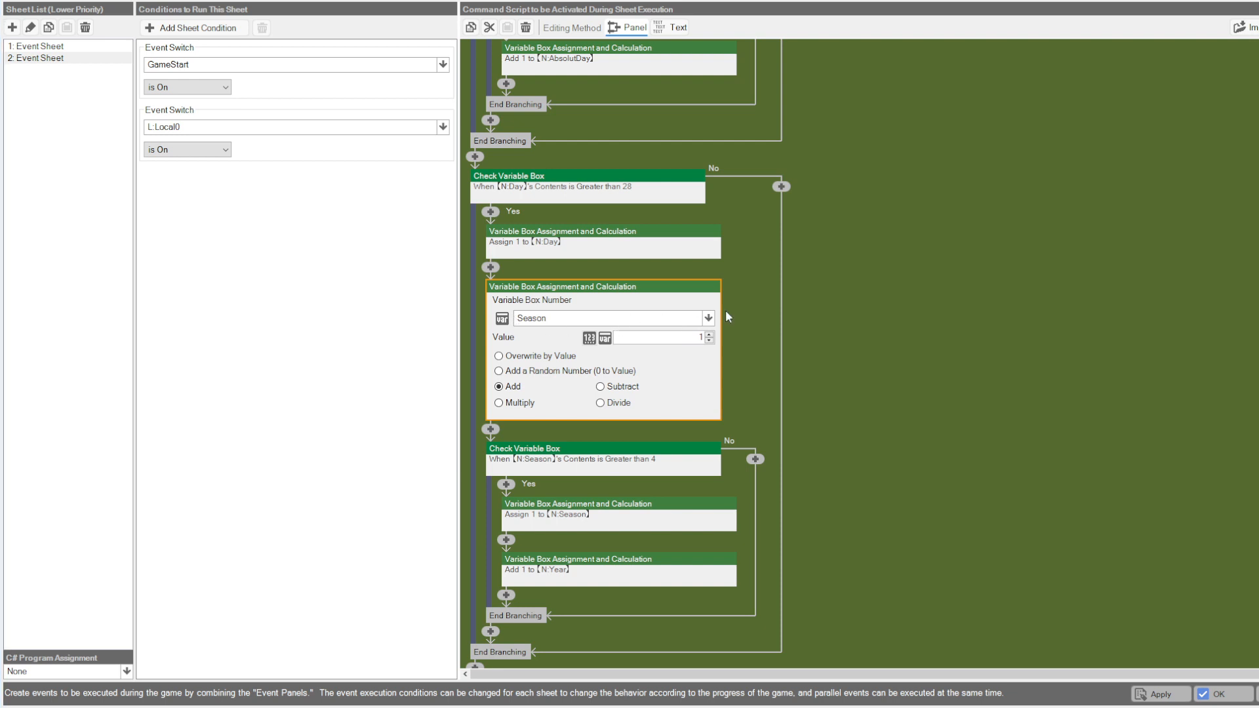
left_click(740, 302)
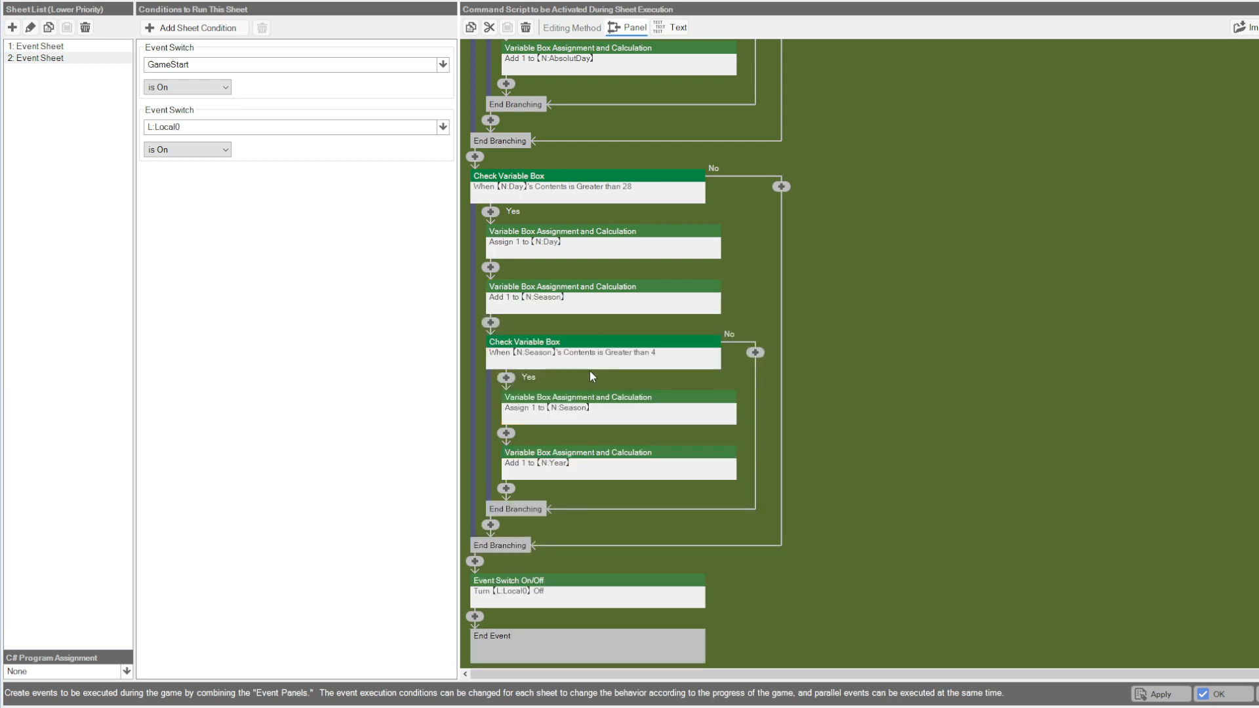
- Examine the Check Variable Box condition for Season and the command that adds to Year in its Yes branch
left_click(573, 349)
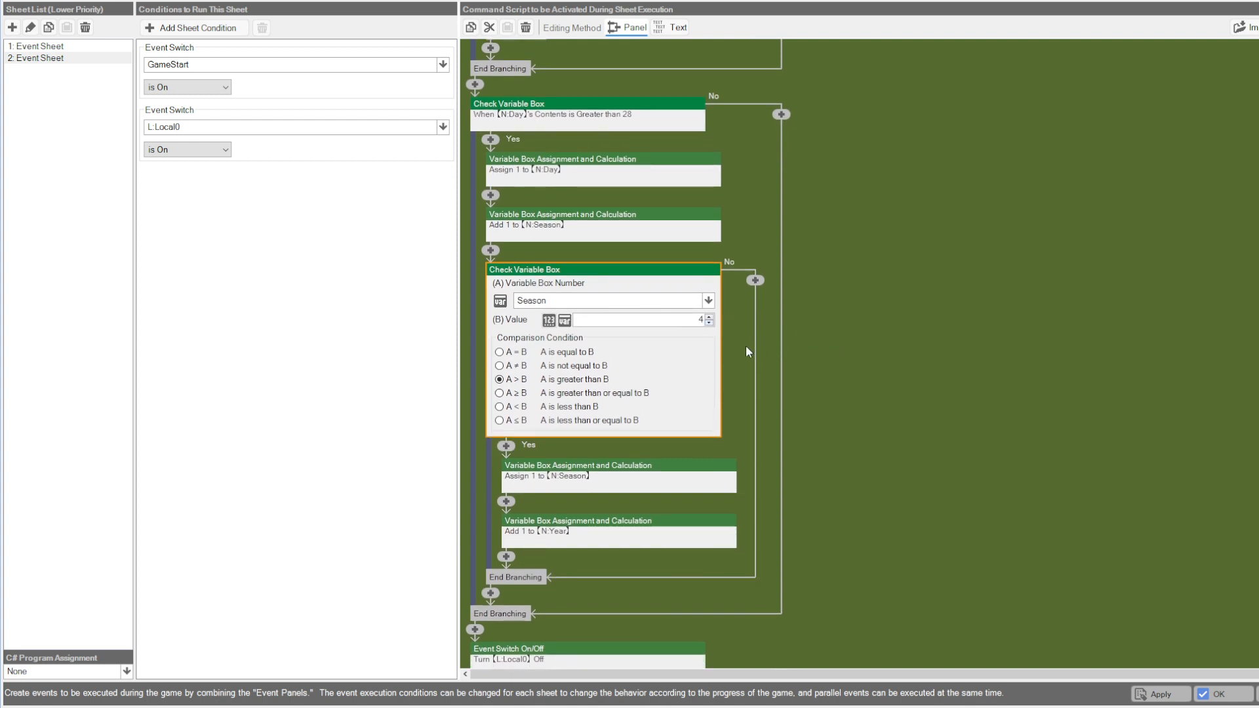
left_click(892, 348)
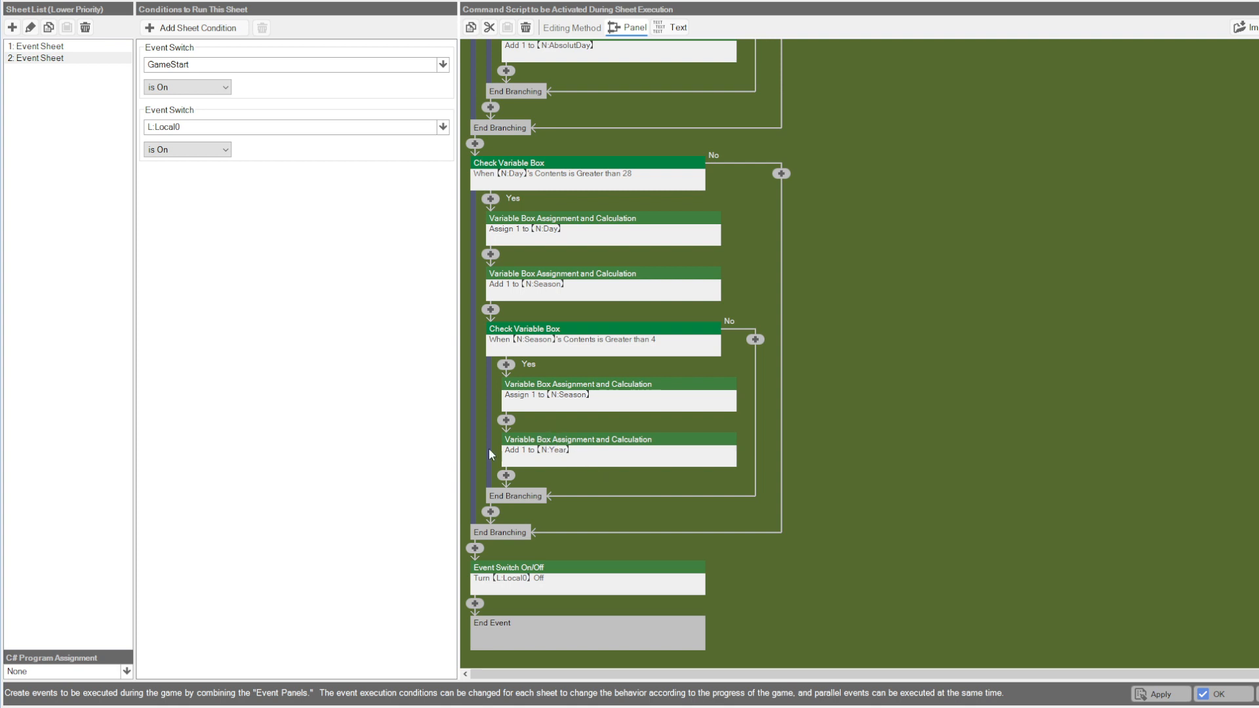
left_click(564, 451)
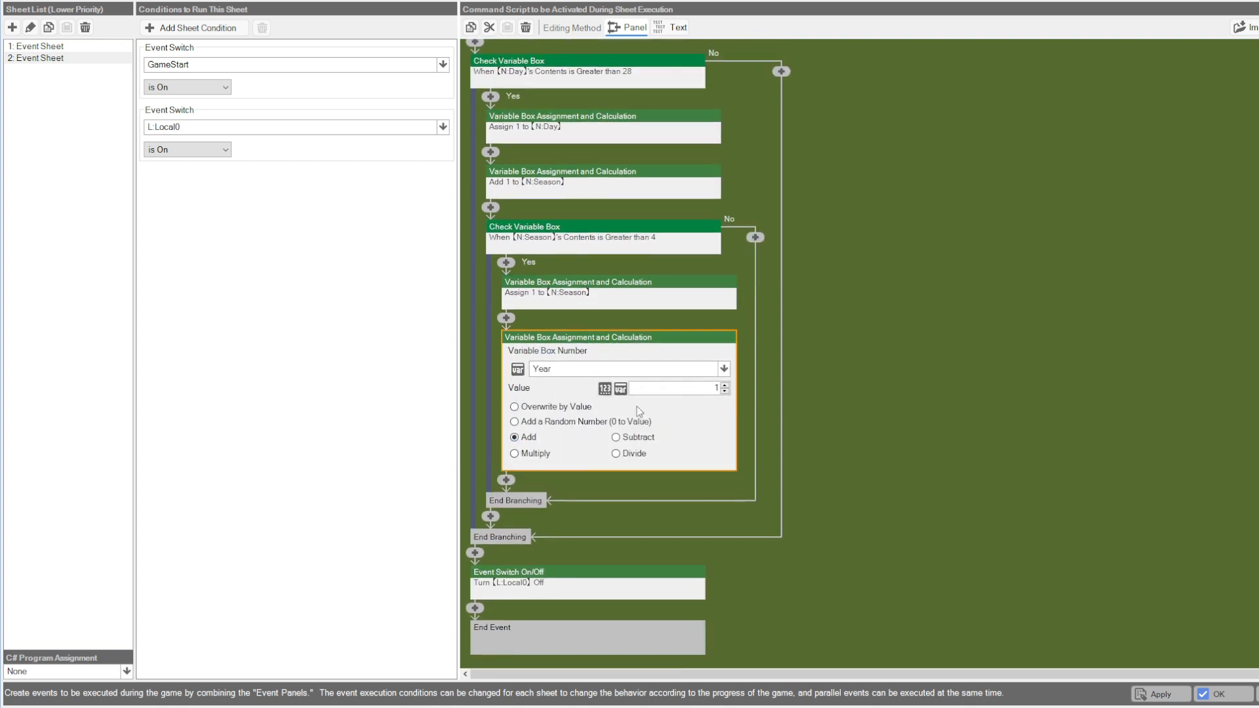
left_click(879, 567)
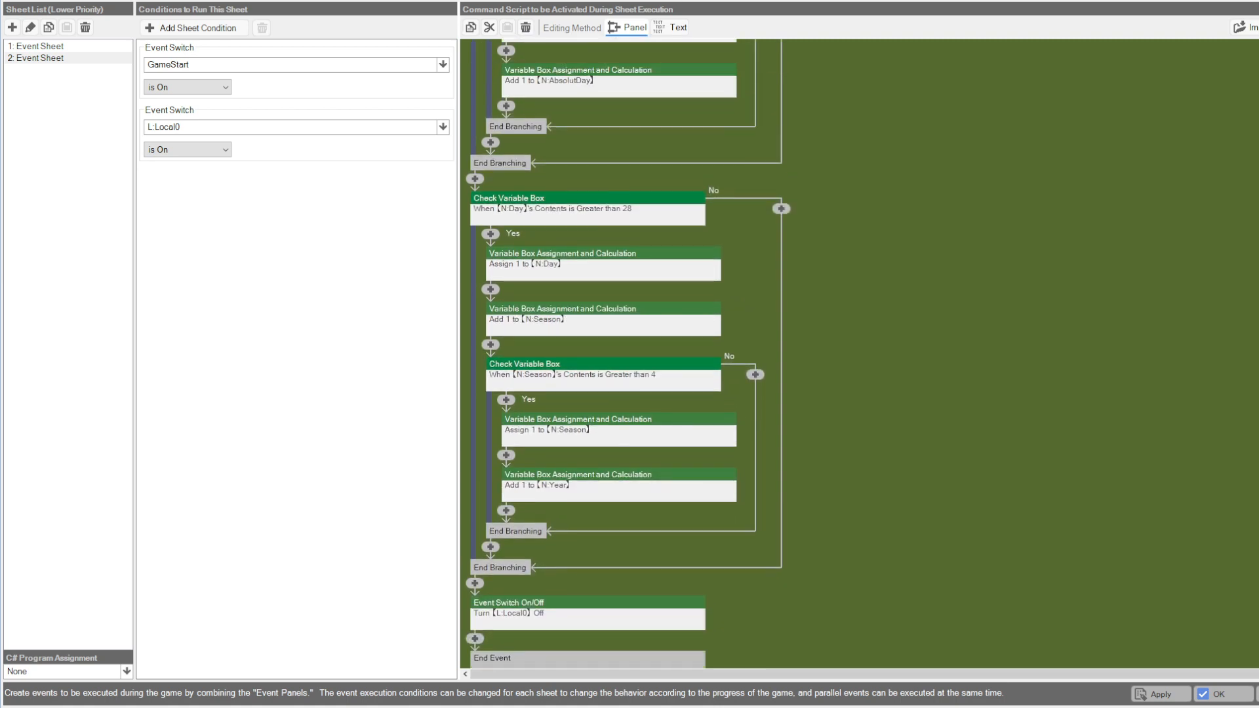
- Review the second event sheet's full command script, from the minutes increment to the command that turns off L:Local0
left_click_drag(1258, 562, 1250, 597)
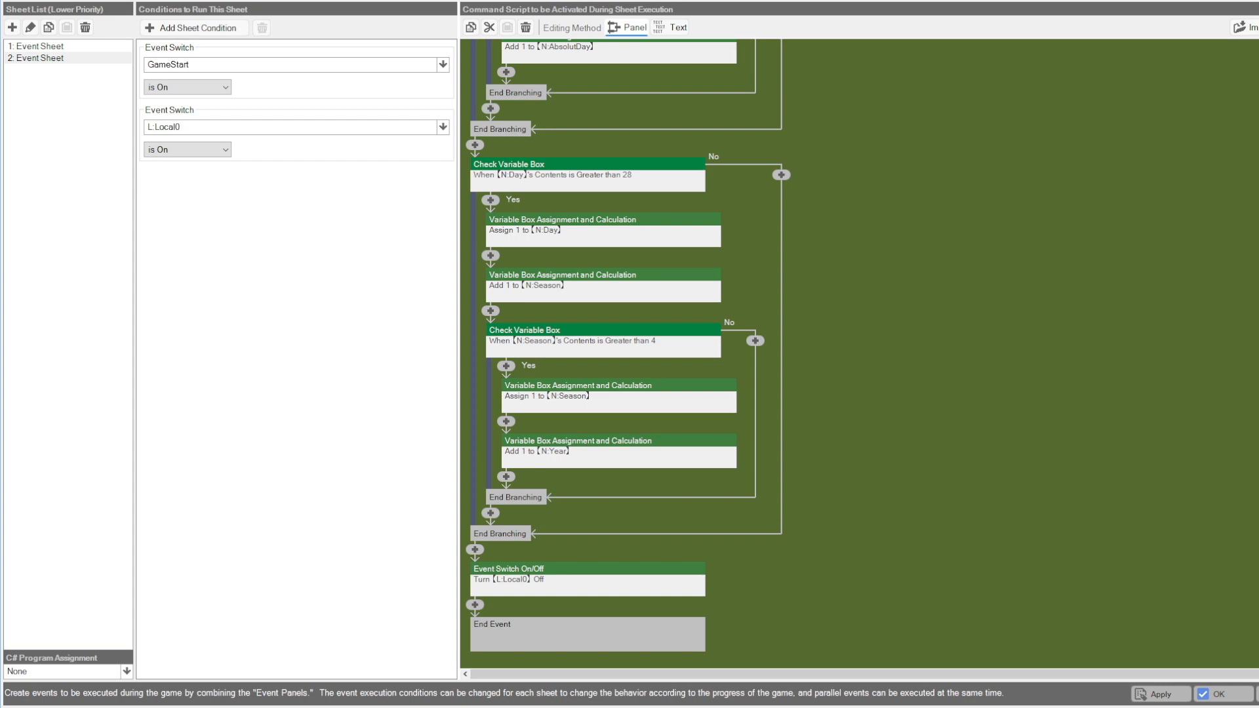
scroll(859, 354, "up", 7)
scroll(859, 354, "up", 1)
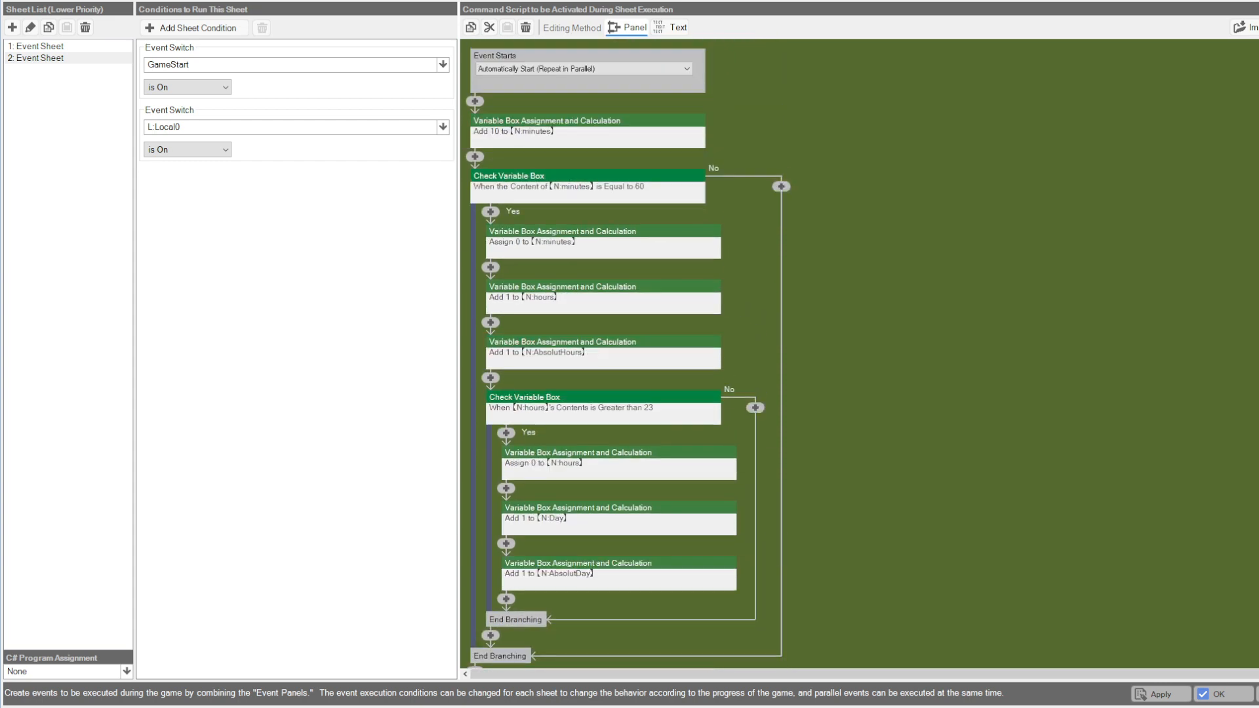
scroll(859, 354, "down", 7)
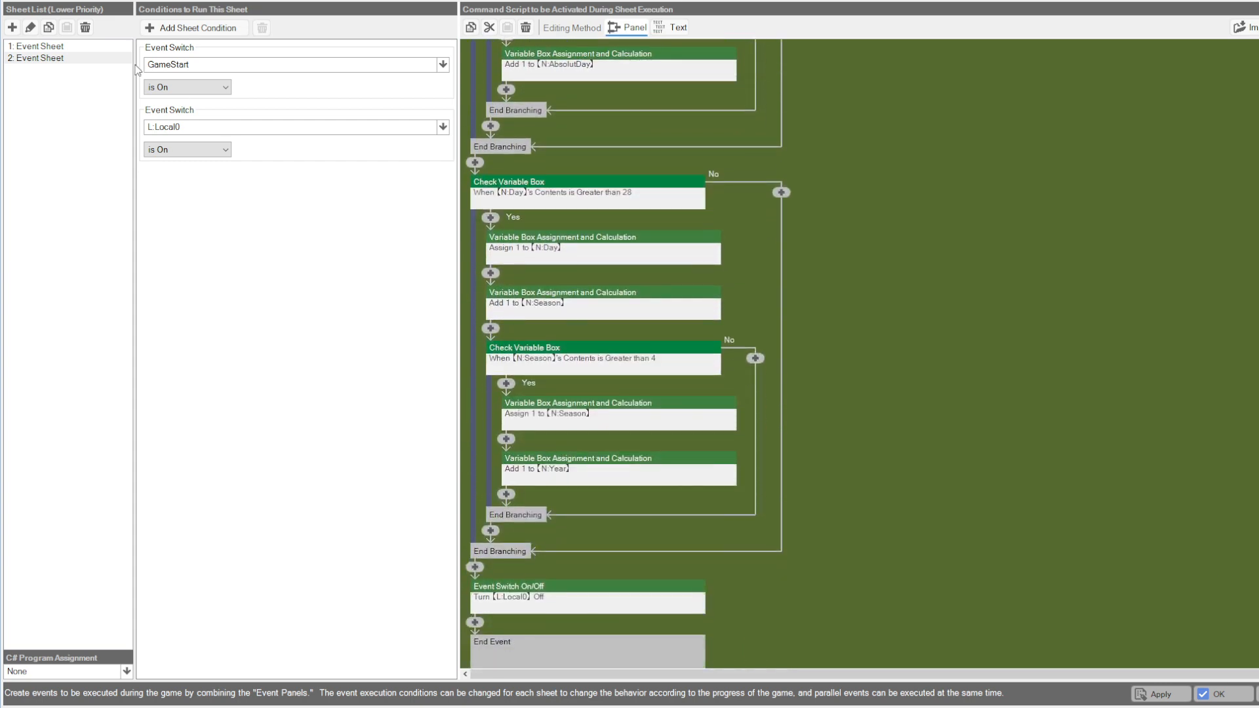
- Review the first event sheet's DeltaTime timer, and revisit the minutes, hours and day checks on the second sheet
left_click(20, 47)
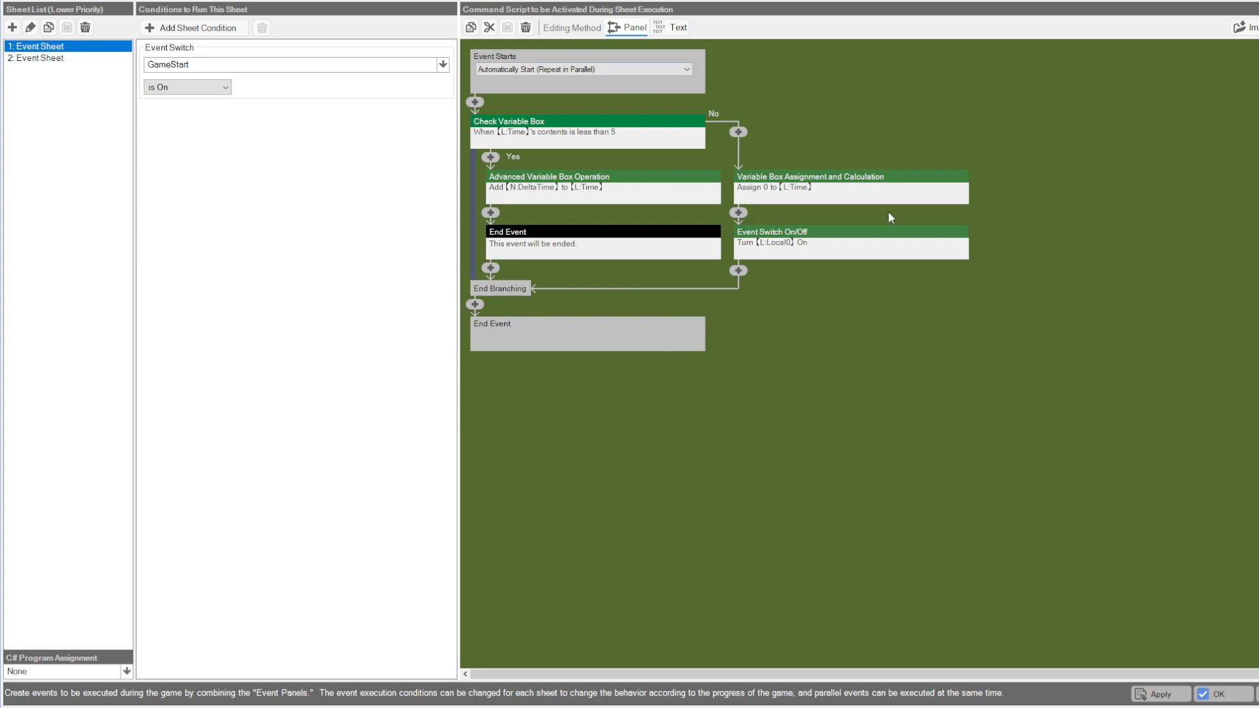
left_click(36, 59)
scroll(928, 420, "up", 6)
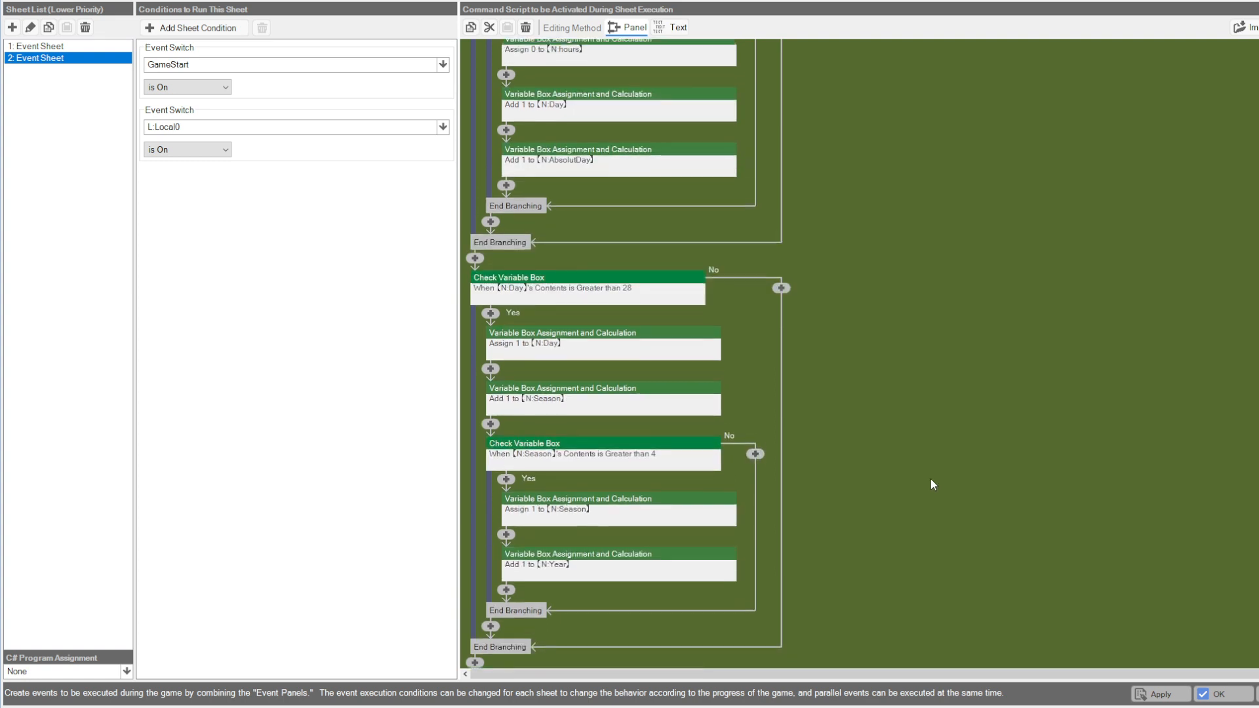
scroll(1133, 375, "up", 2)
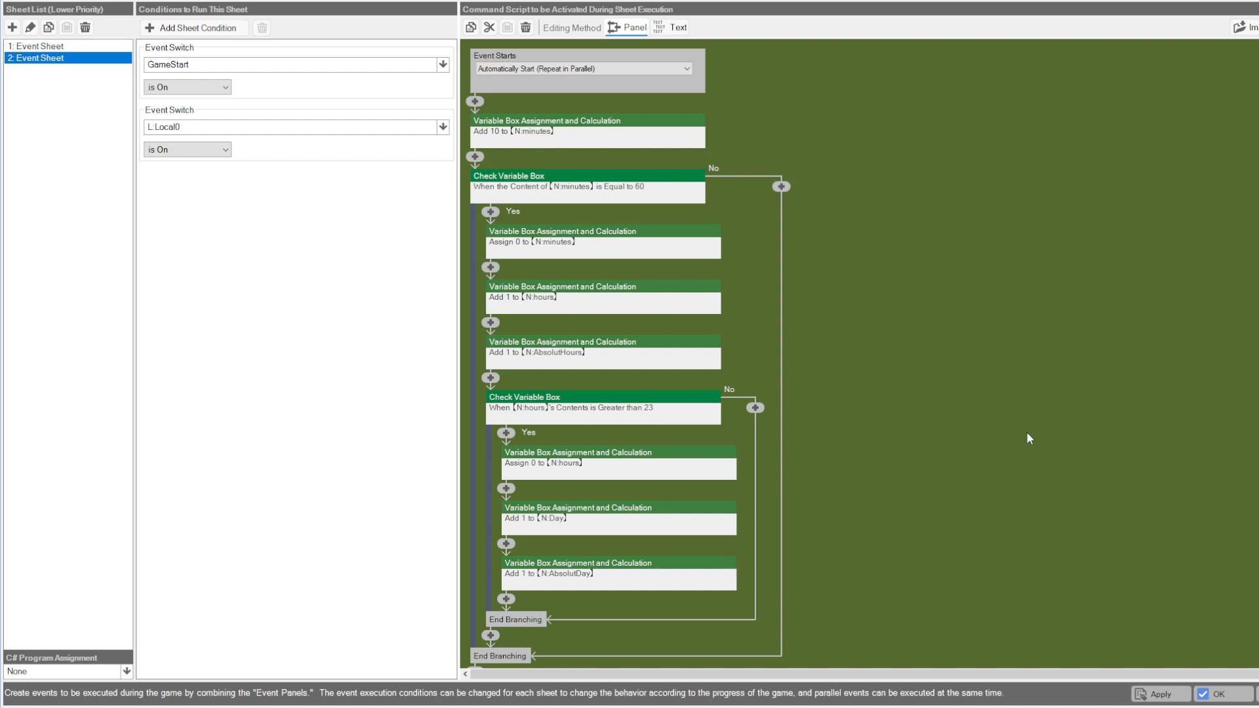
scroll(930, 387, "down", 5)
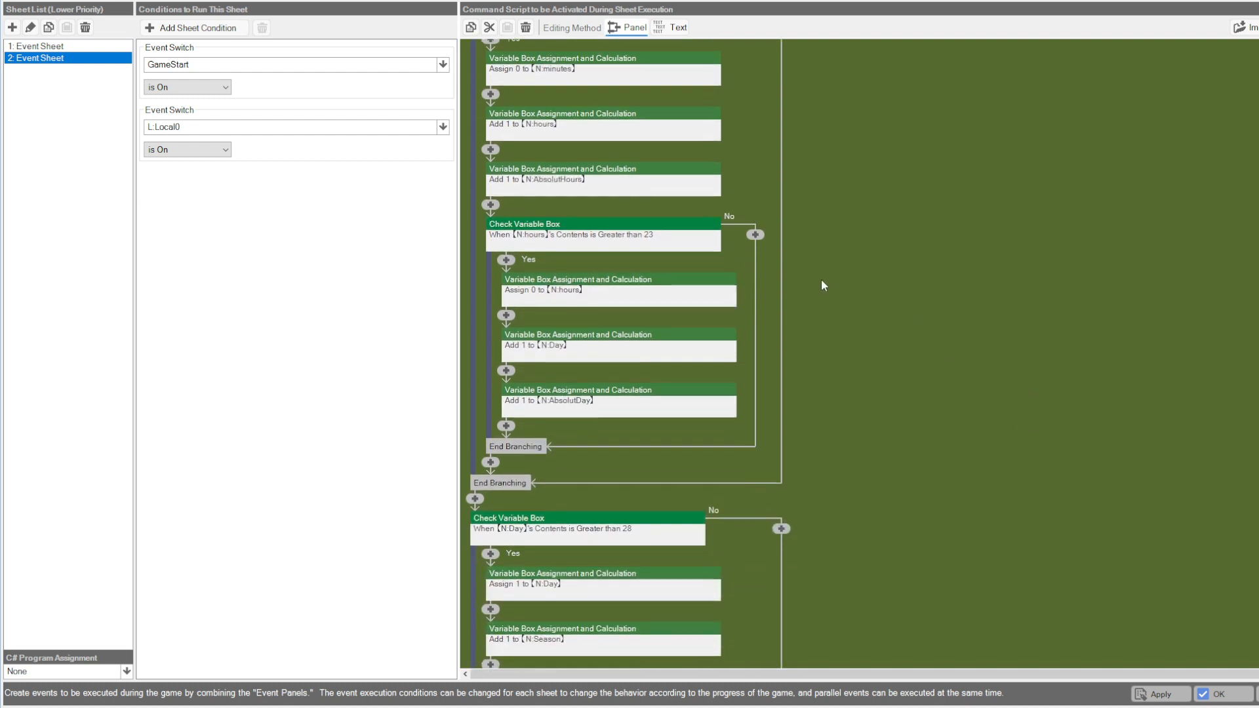
scroll(682, 312, "up", 5)
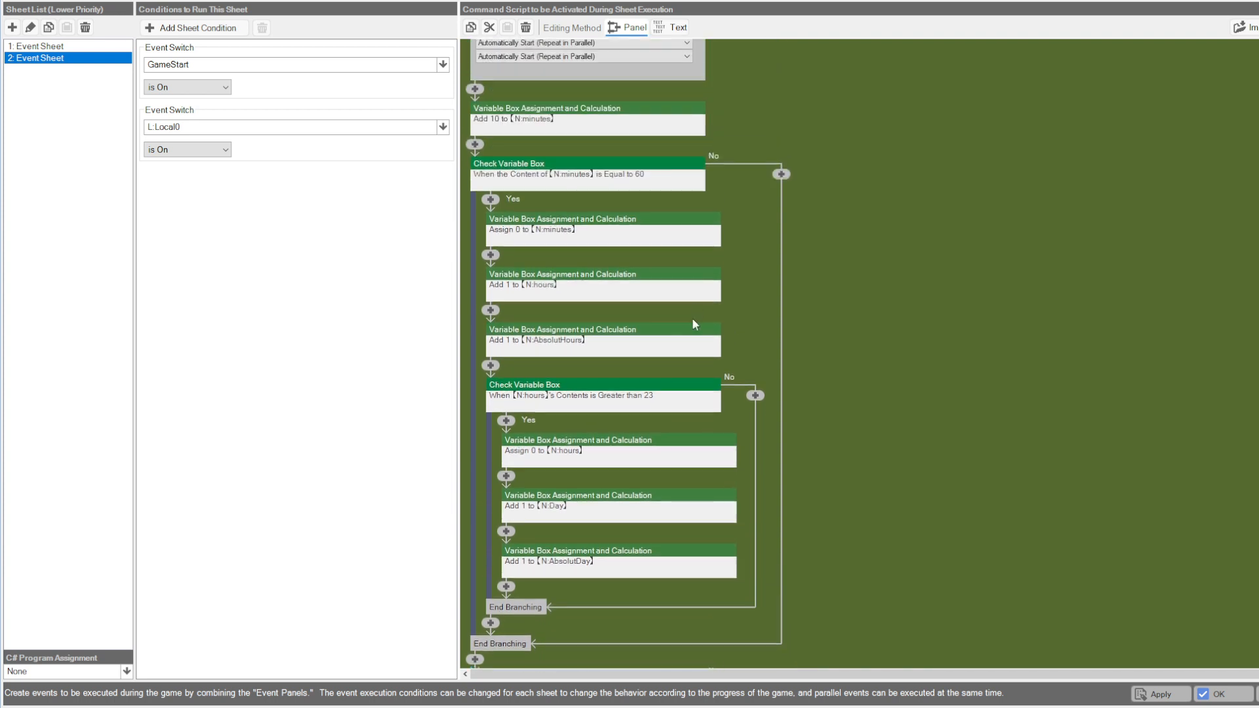
- Apply the time event's settings and open the UI common event in the UI folder
left_click(1160, 694)
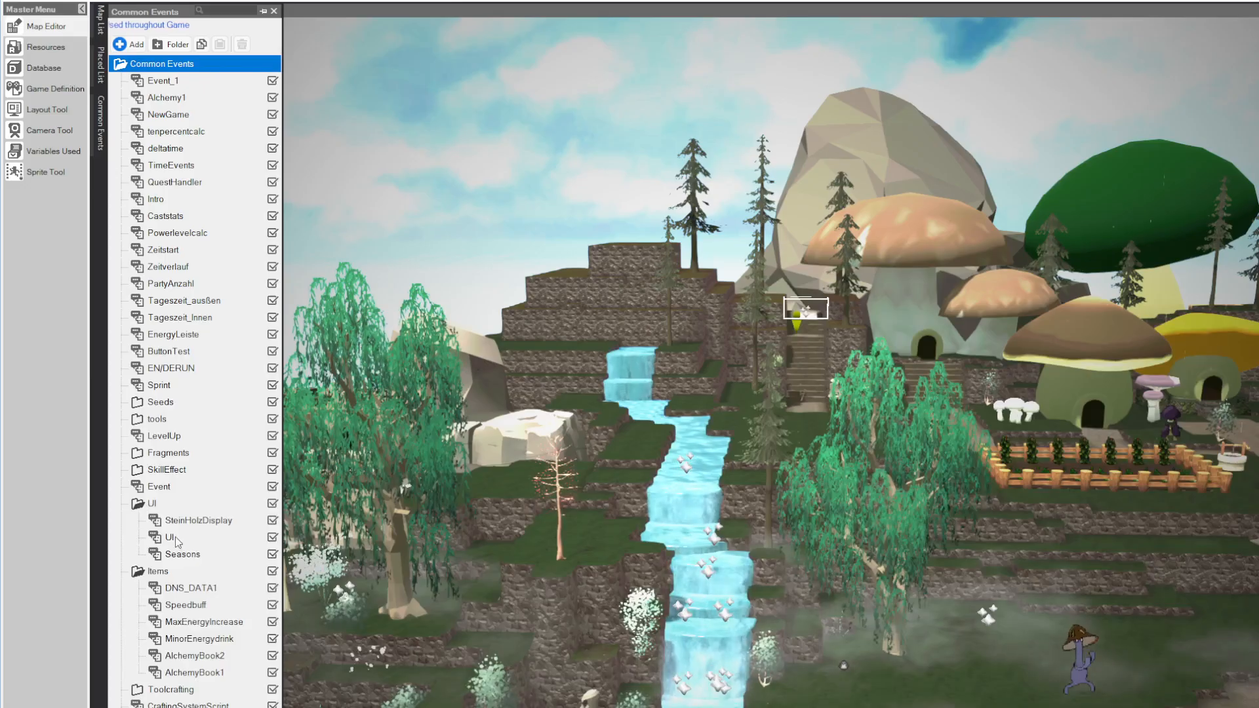
left_click(176, 539)
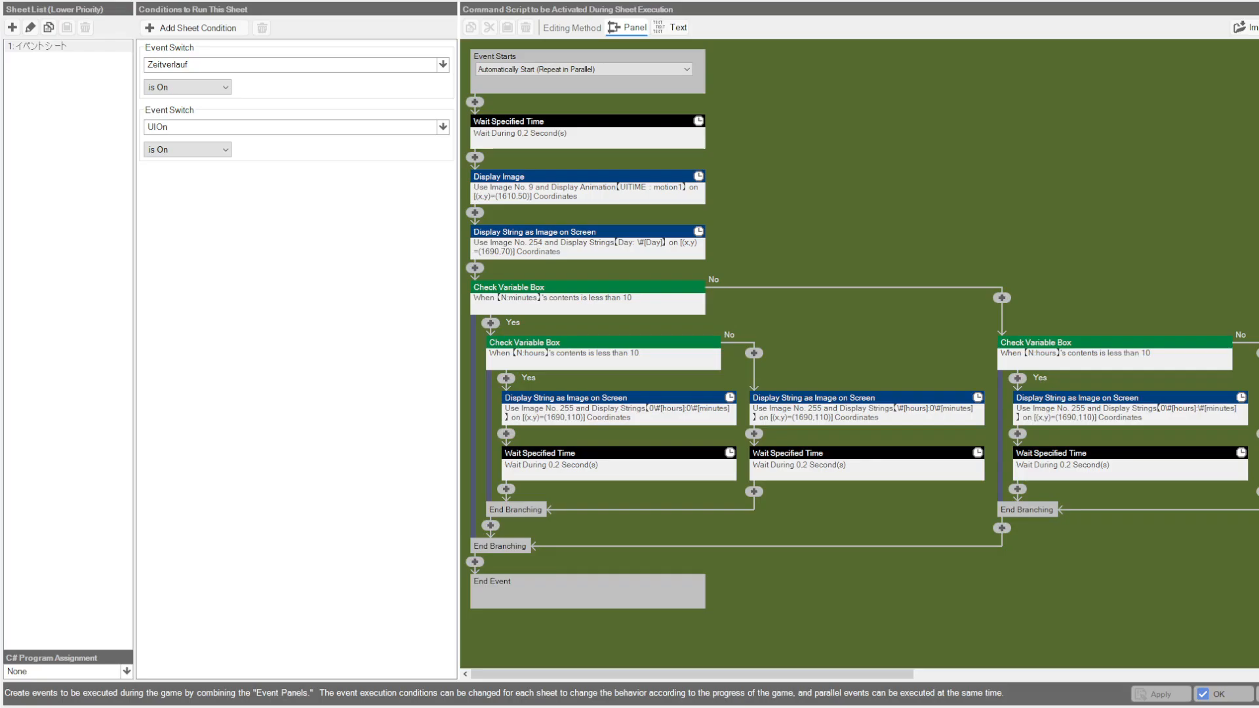
mouse_move(540, 674)
left_mouse_down()
mouse_move(792, 678)
mouse_move(540, 678)
left_mouse_up()
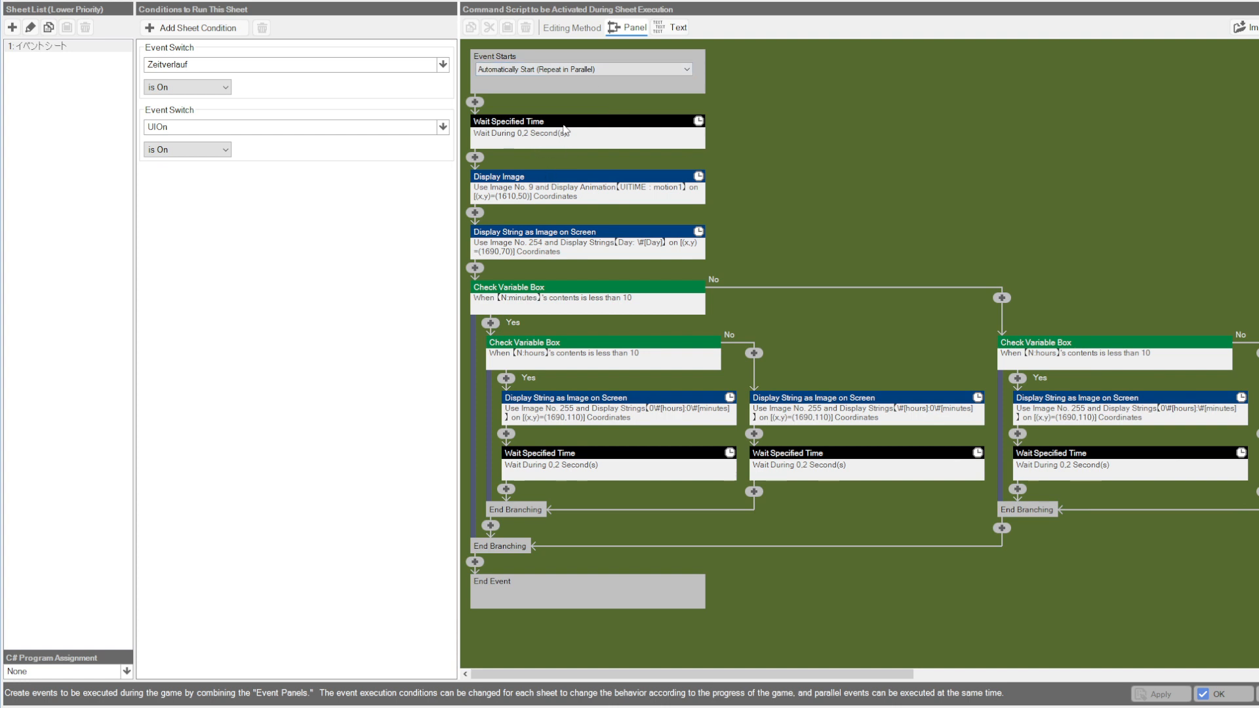
- Examine the first Wait Specified Time command and the Display Image command's picture and display position, and collapse both
left_click(513, 121)
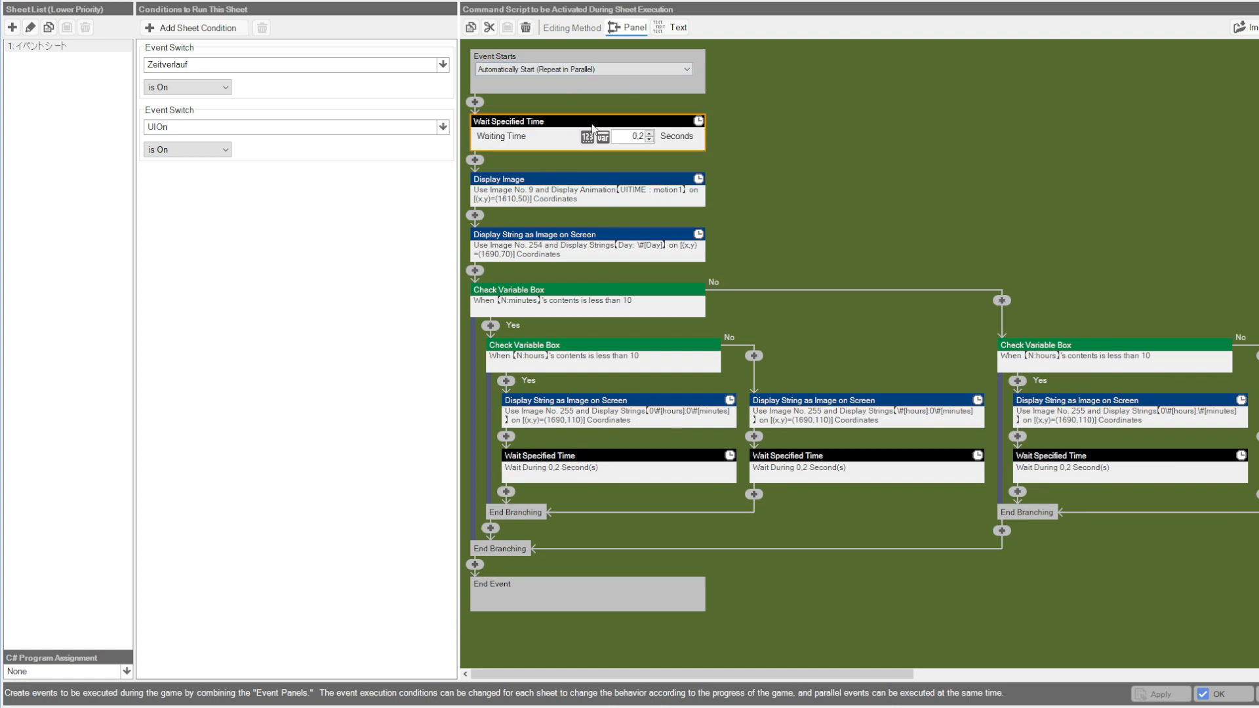
left_click(815, 104)
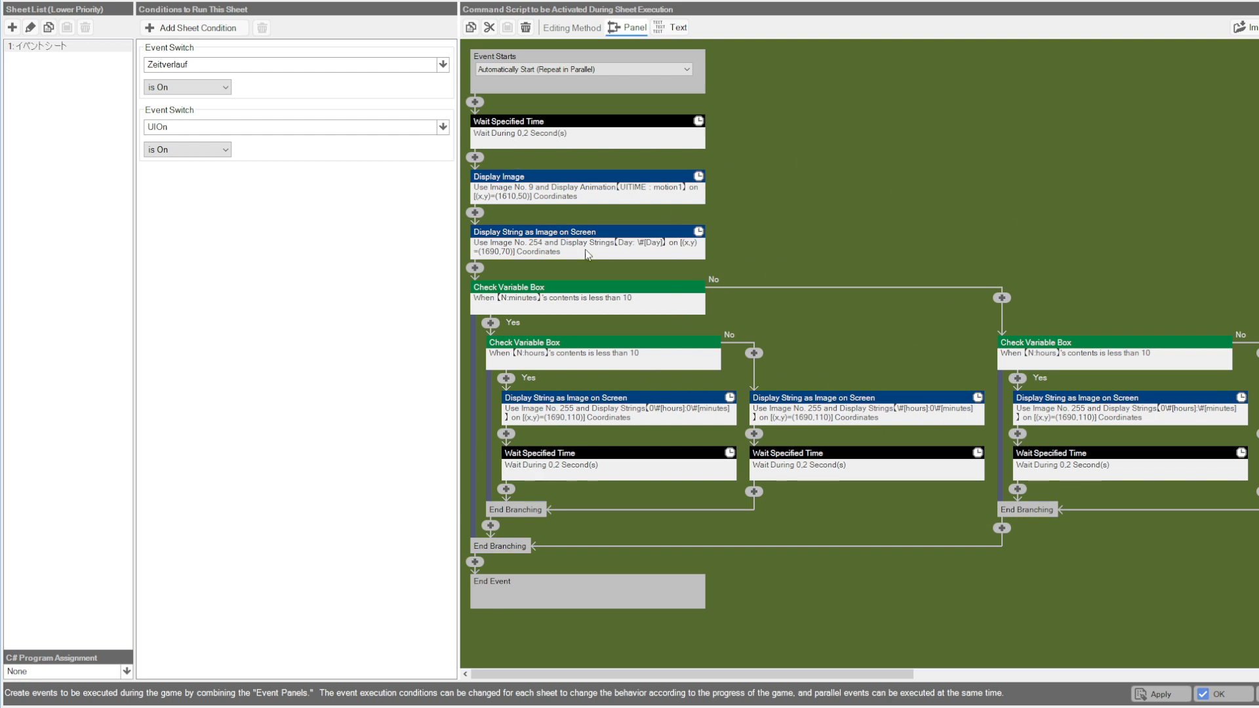
left_click(576, 187)
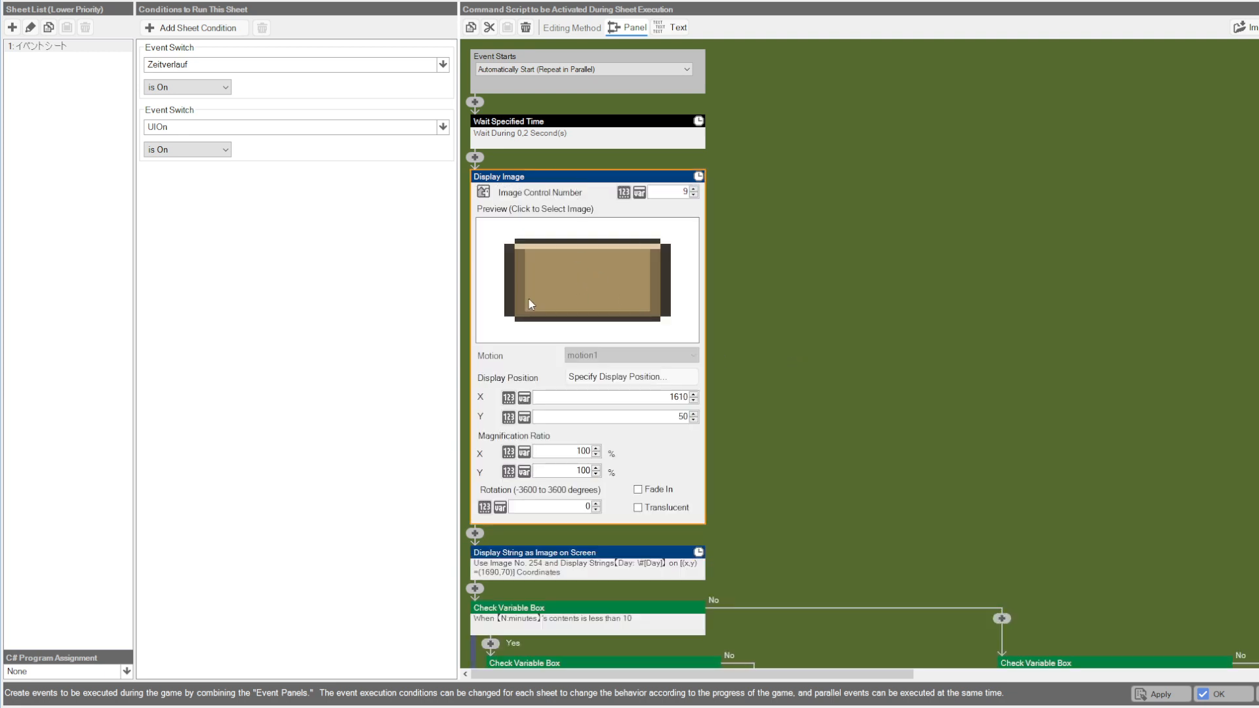
left_click(896, 181)
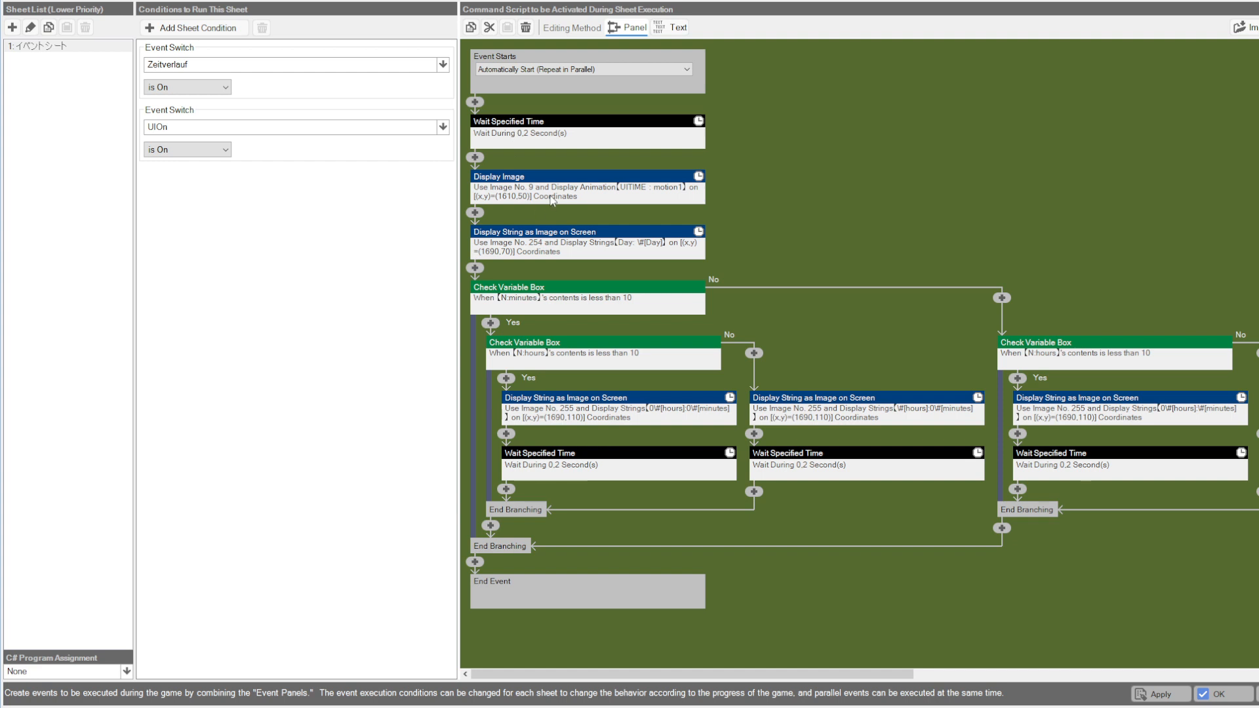
left_click(589, 182)
left_click(832, 186)
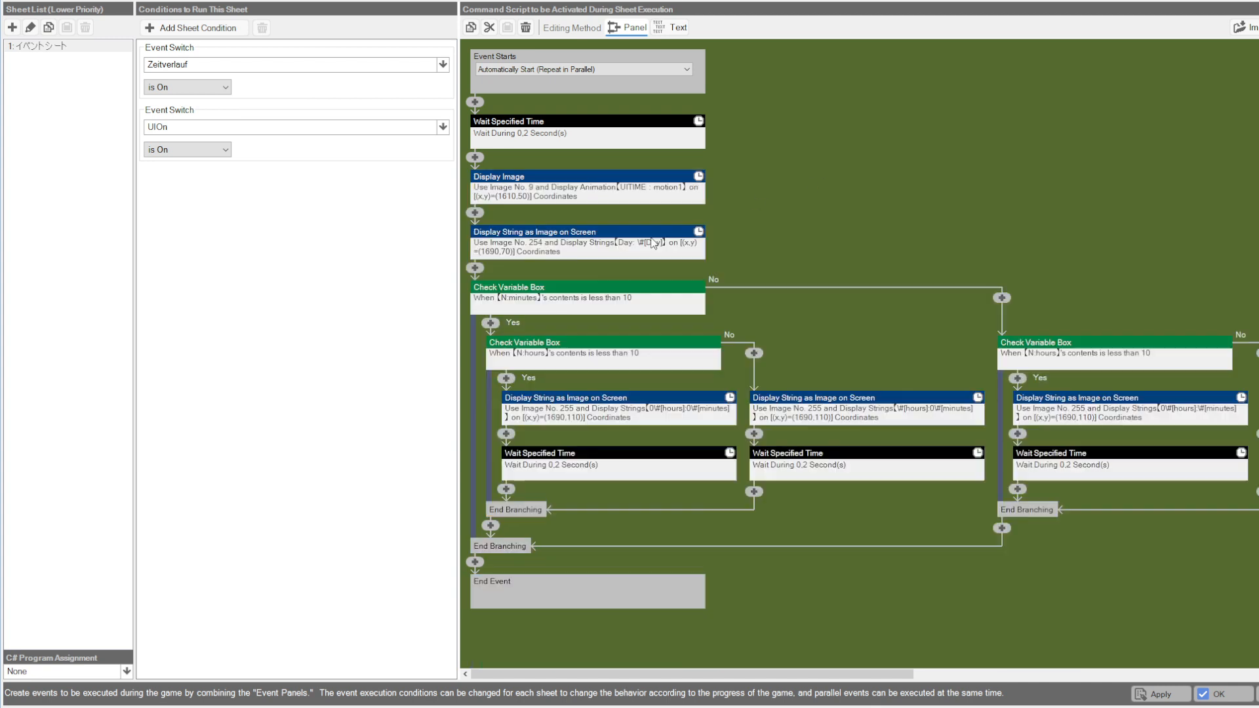
- Examine the Display String as Image on Screen command for Day, including its text, the \#[Day] variable code and Input Support
left_click(653, 244)
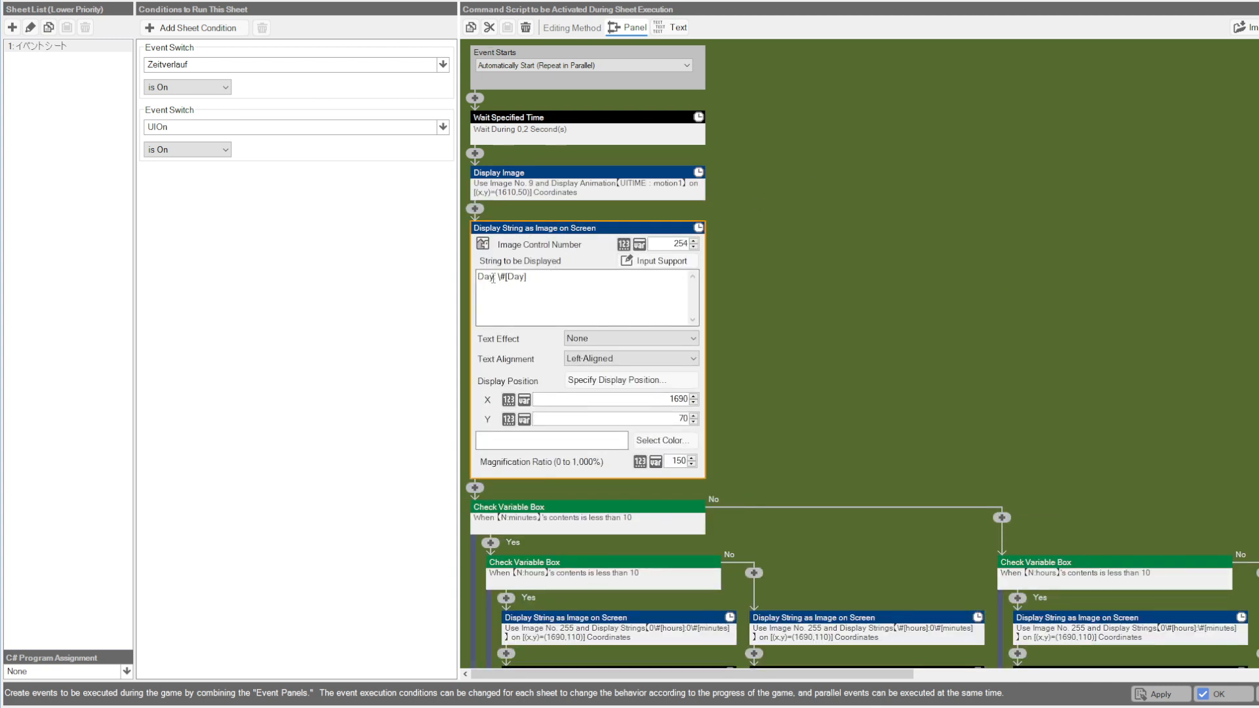
left_click_drag(543, 279, 439, 278)
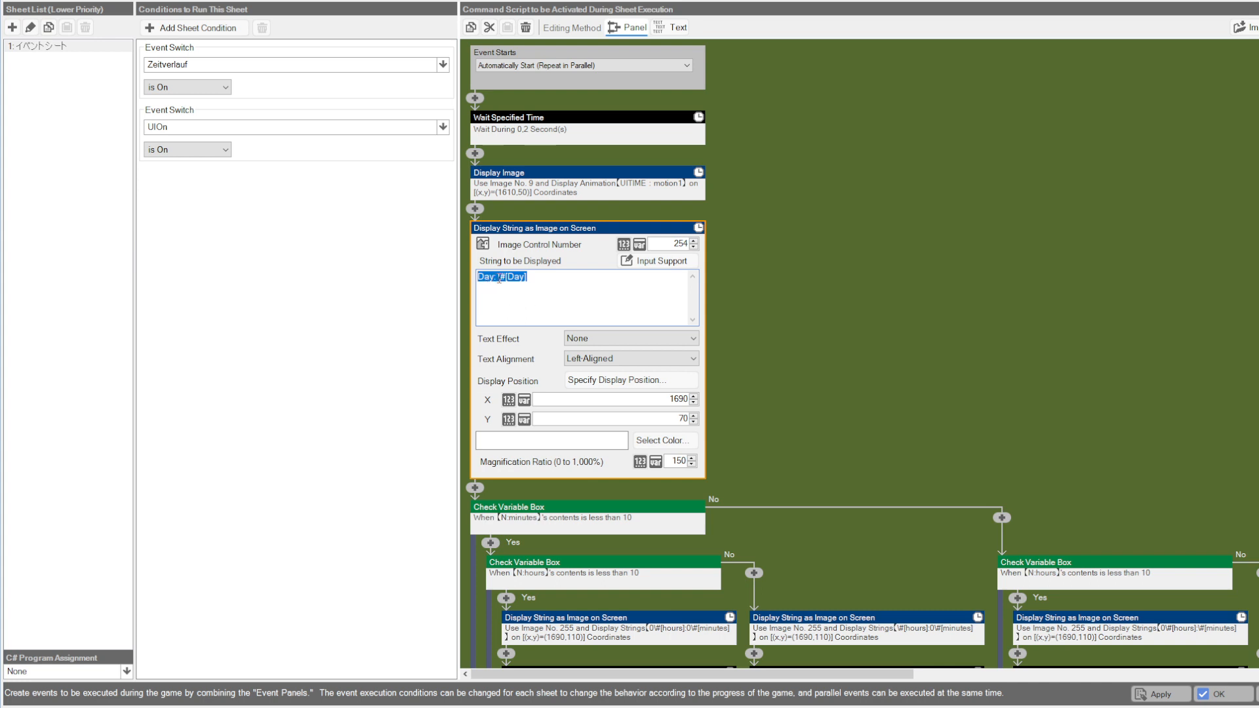
left_click_drag(499, 278, 478, 277)
left_click_drag(501, 280, 534, 278)
left_click(649, 263)
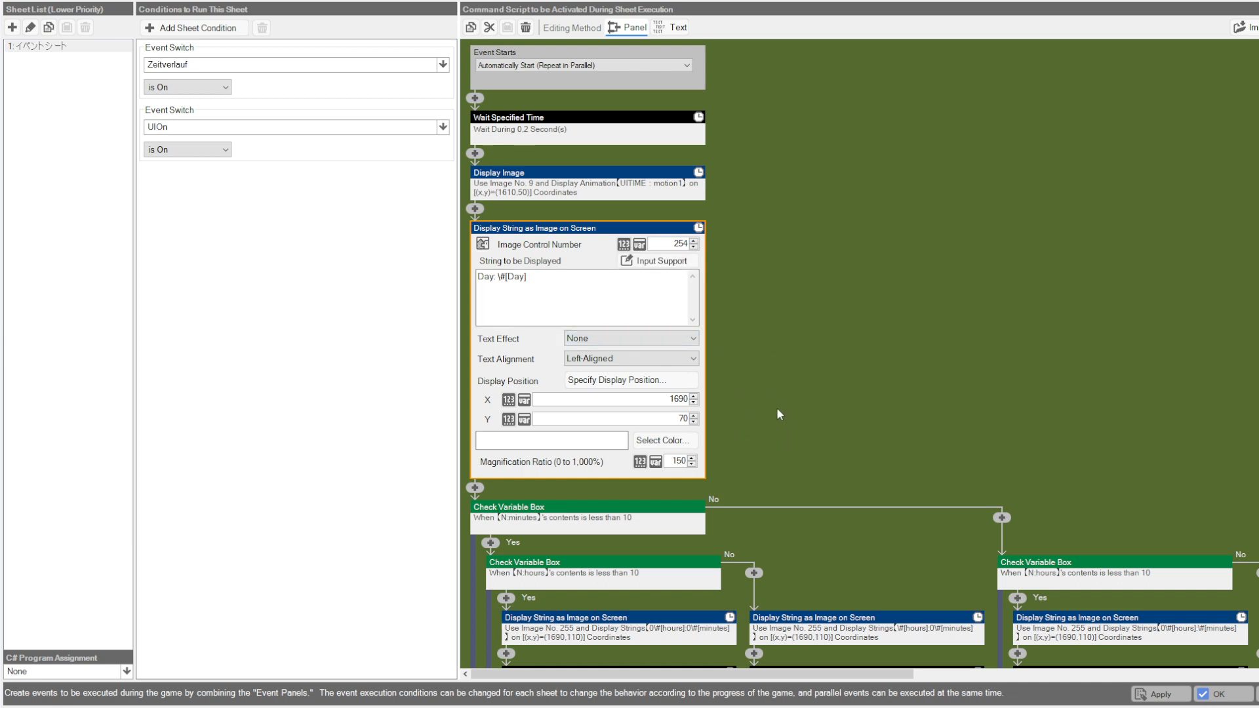
left_click(595, 320)
left_click(812, 188)
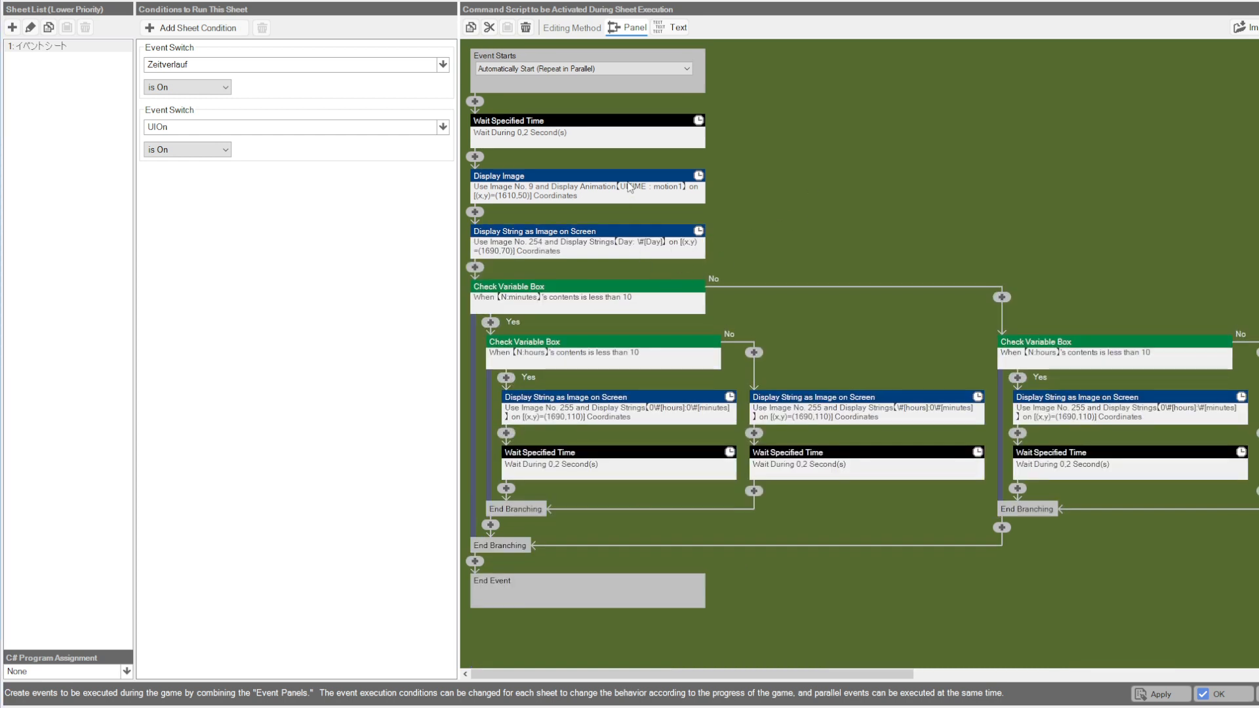
- Compare the image control numbers of the Display Image command and the Day string command
left_click(629, 187)
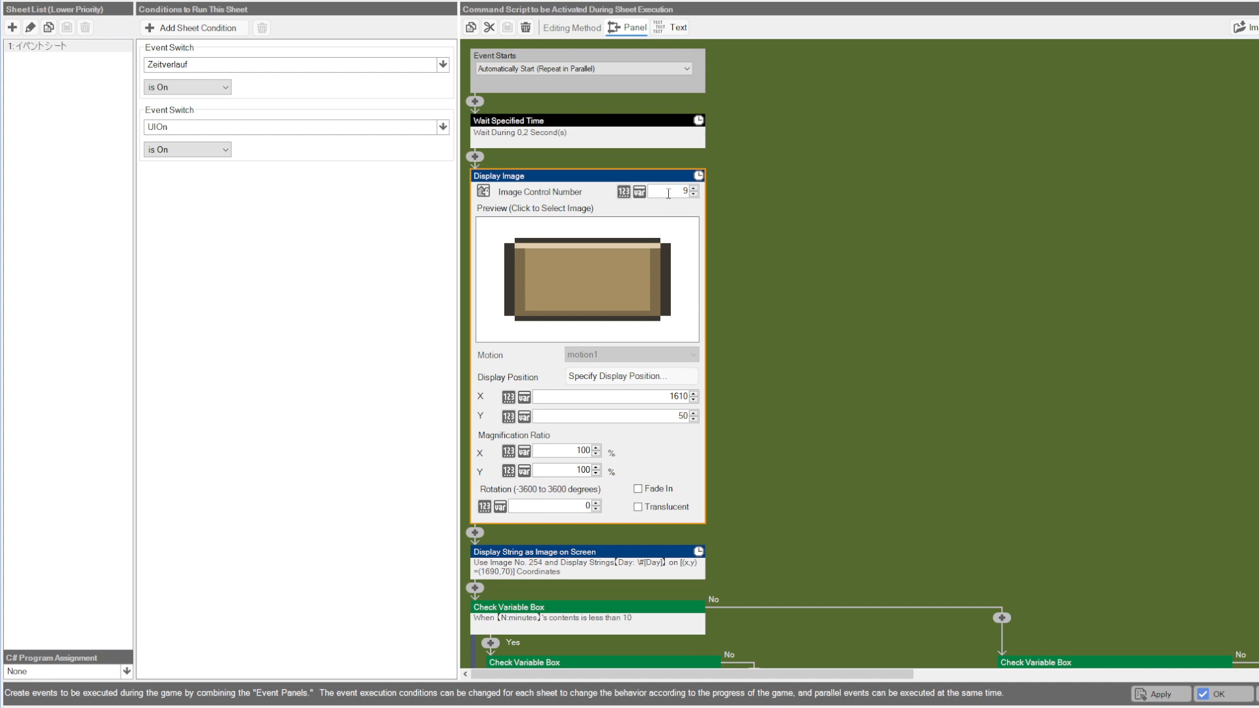
left_click(794, 192)
left_click(625, 234)
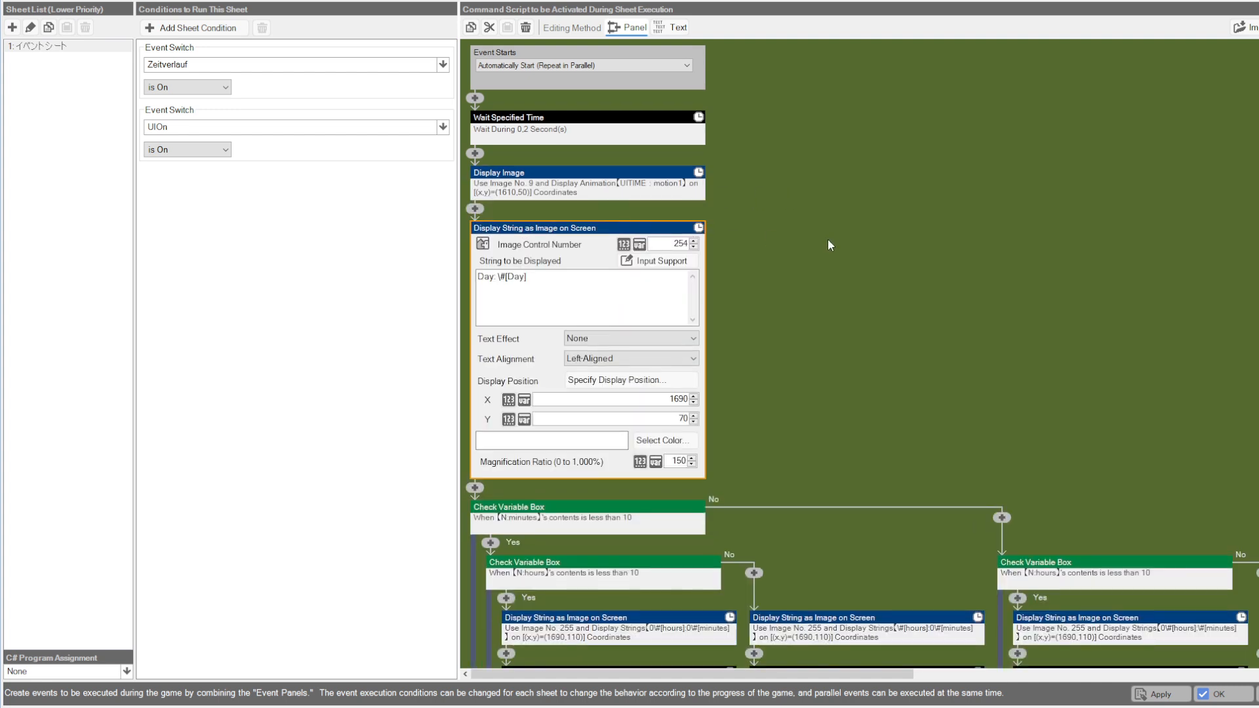
left_click(793, 243)
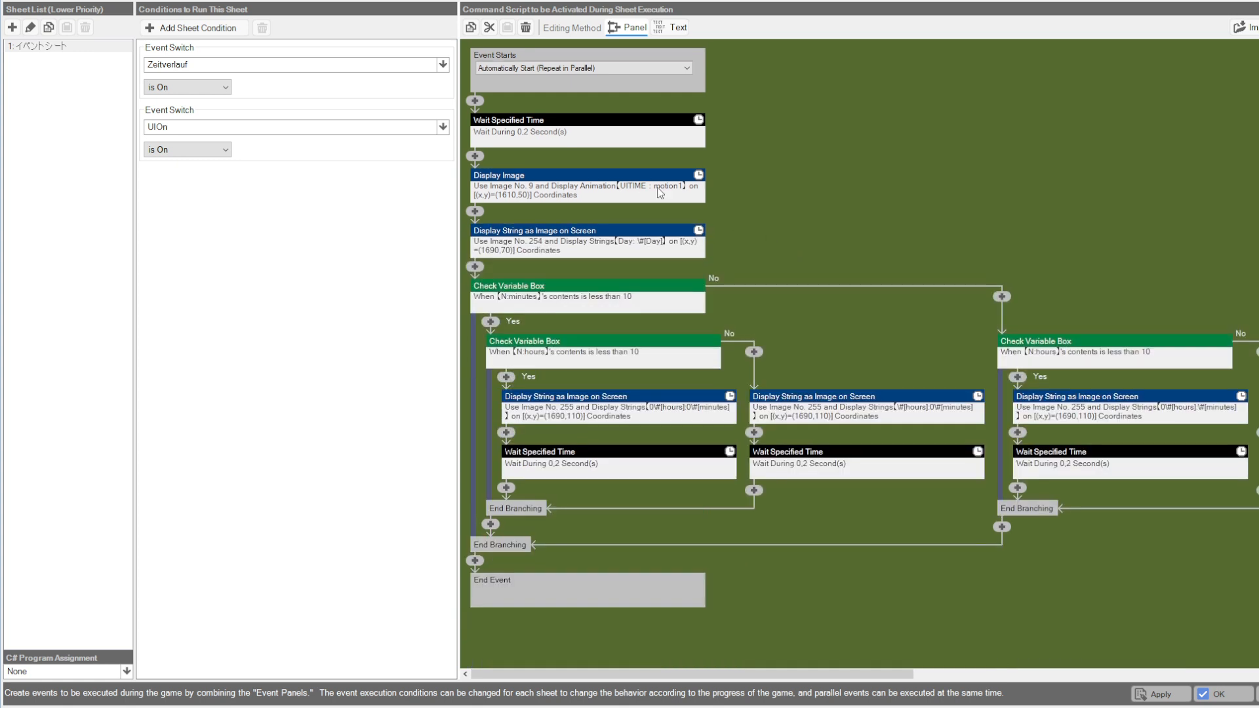
left_click(609, 188)
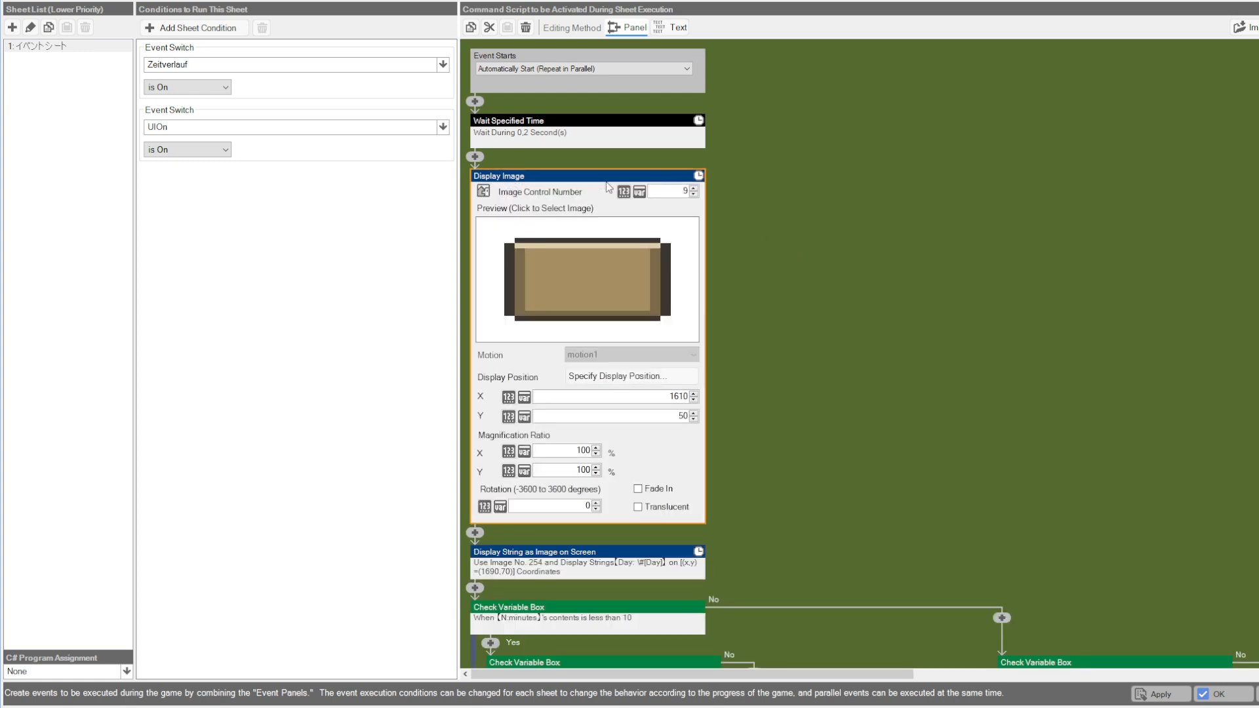
double_click(685, 192)
left_click(749, 195)
left_click(672, 240)
double_click(672, 240)
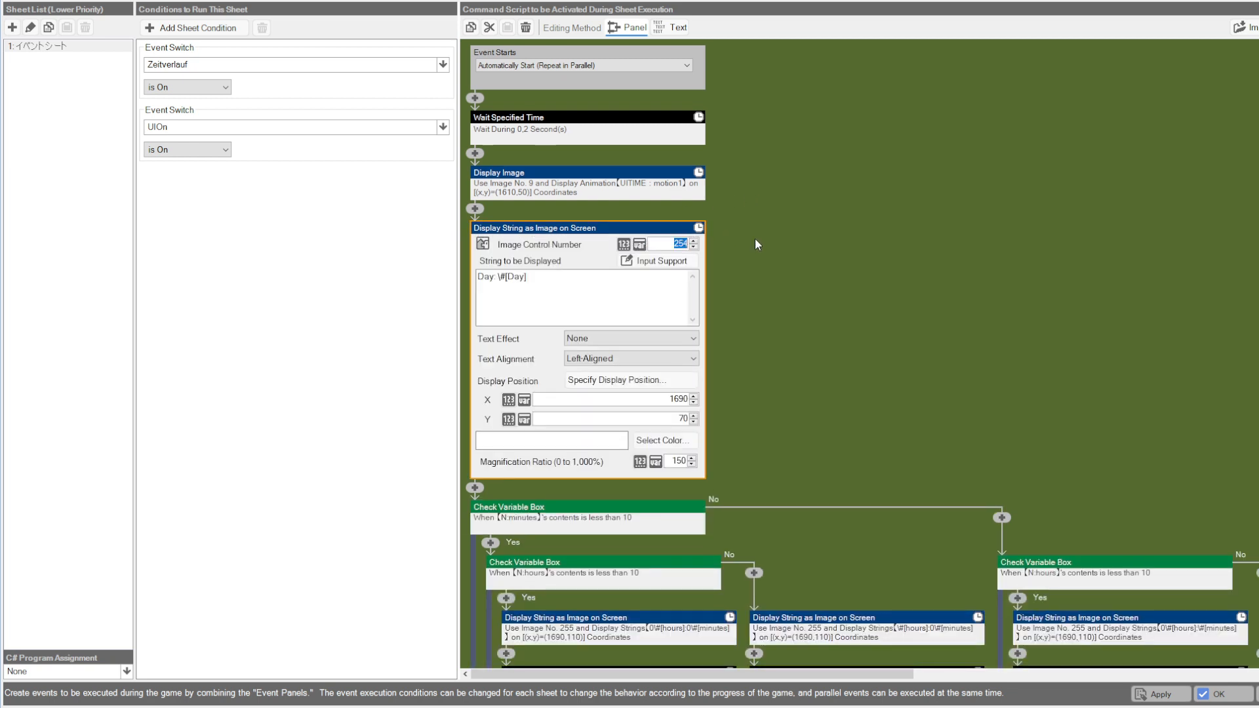
left_click(727, 194)
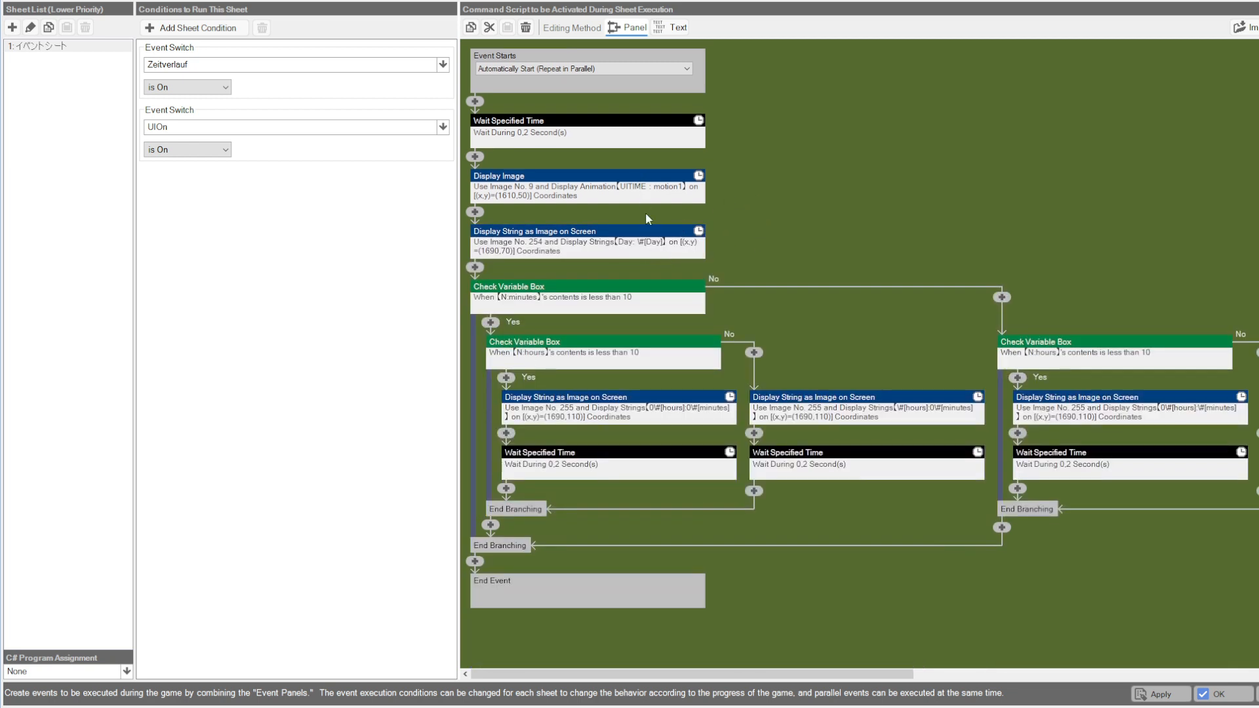
- Recheck the layering of the Day string over the UITIME image by reopening both display commands in turn
left_click(639, 240)
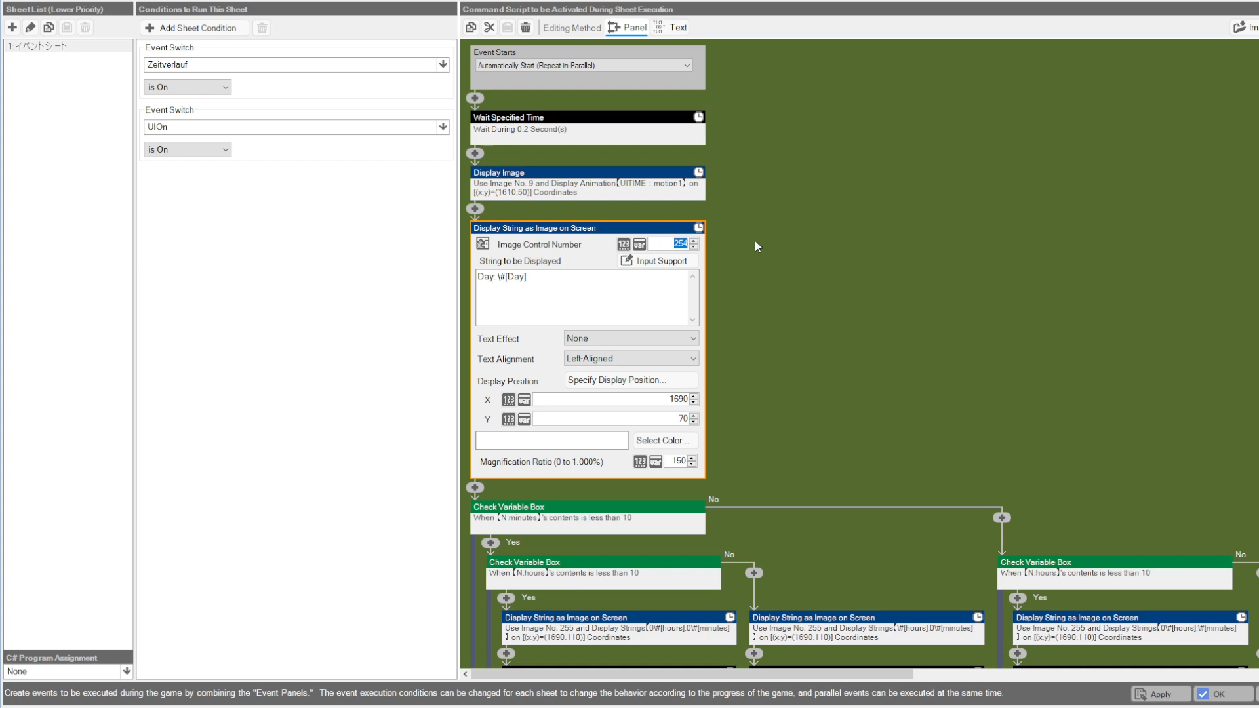
left_click(745, 216)
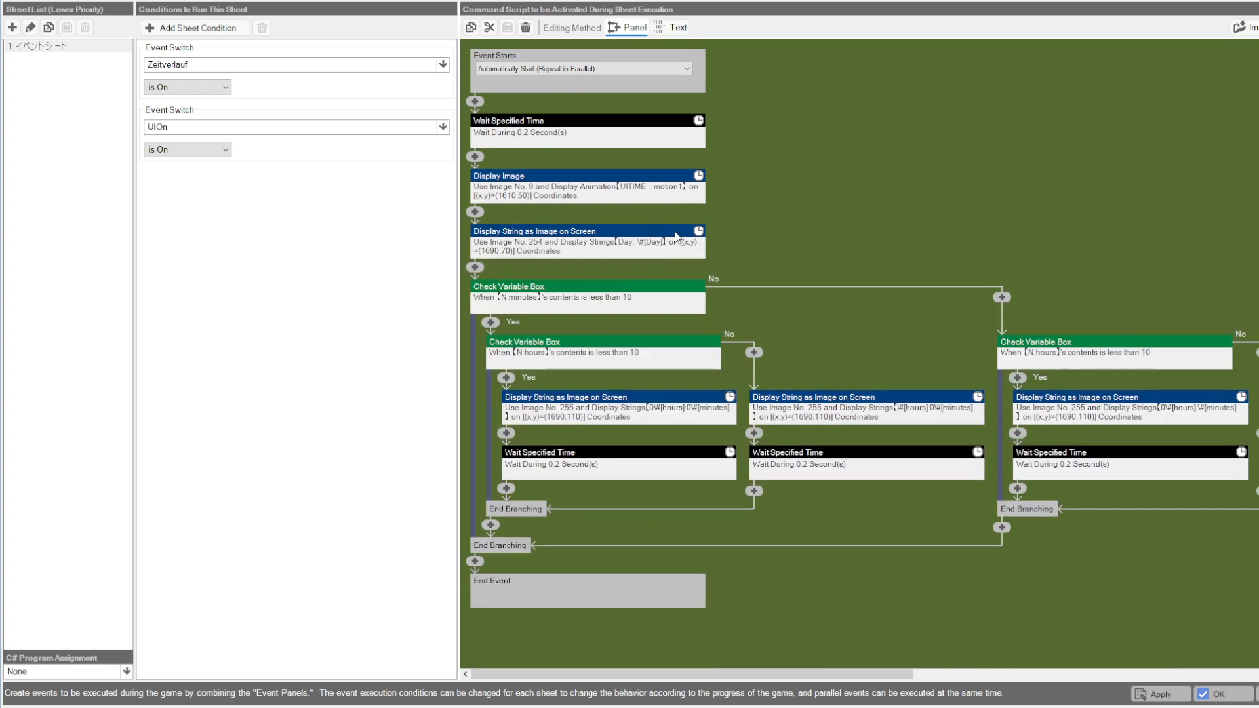
left_click(624, 177)
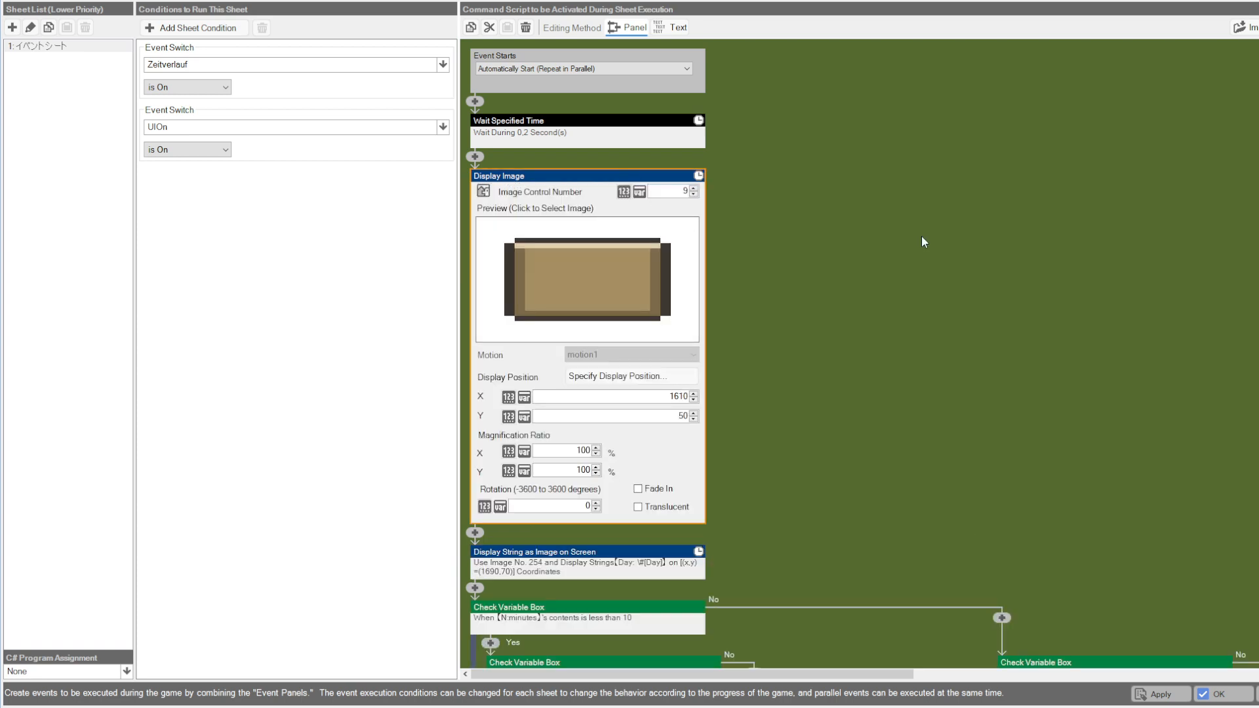
left_click(760, 239)
left_click(620, 249)
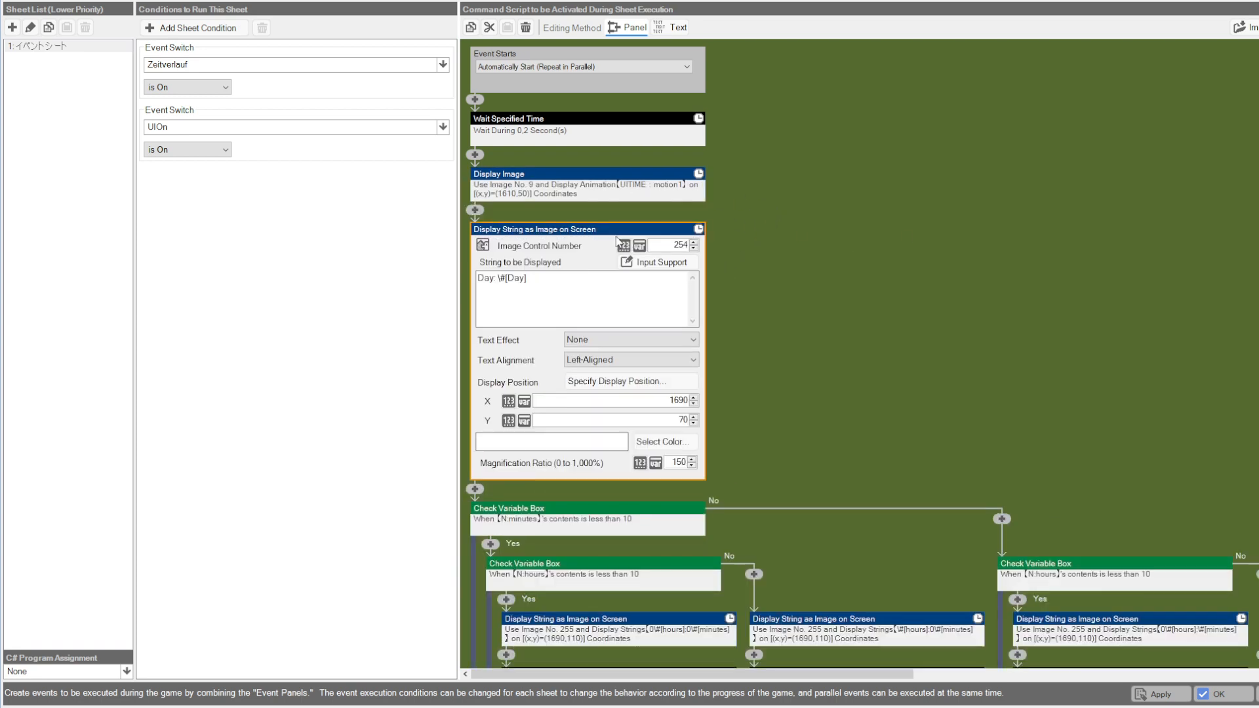
left_click(628, 174)
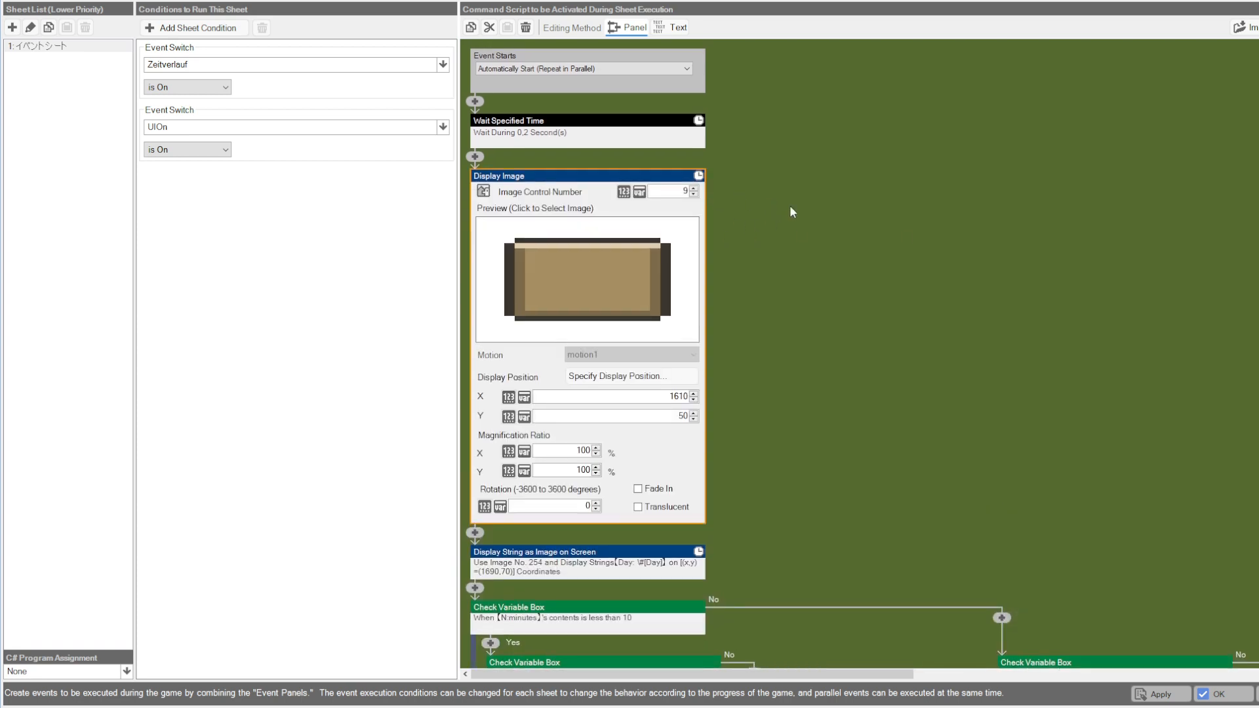
left_click(791, 211)
left_click(689, 242)
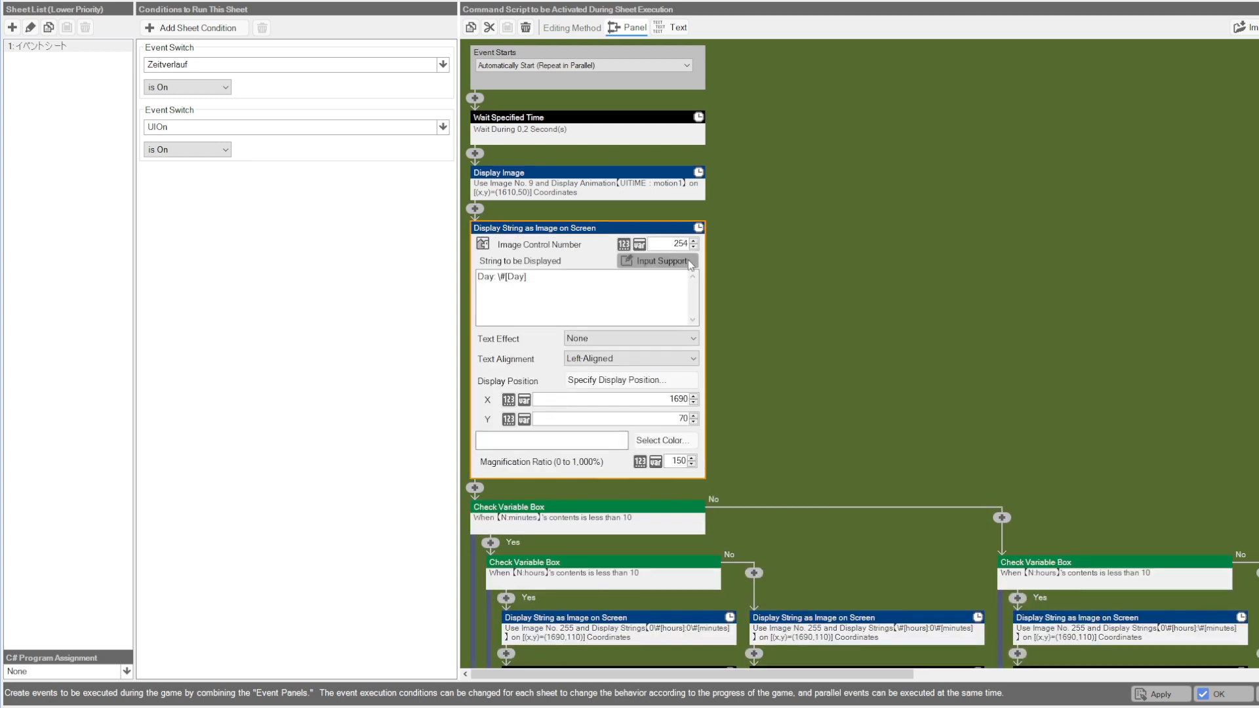
left_click(777, 261)
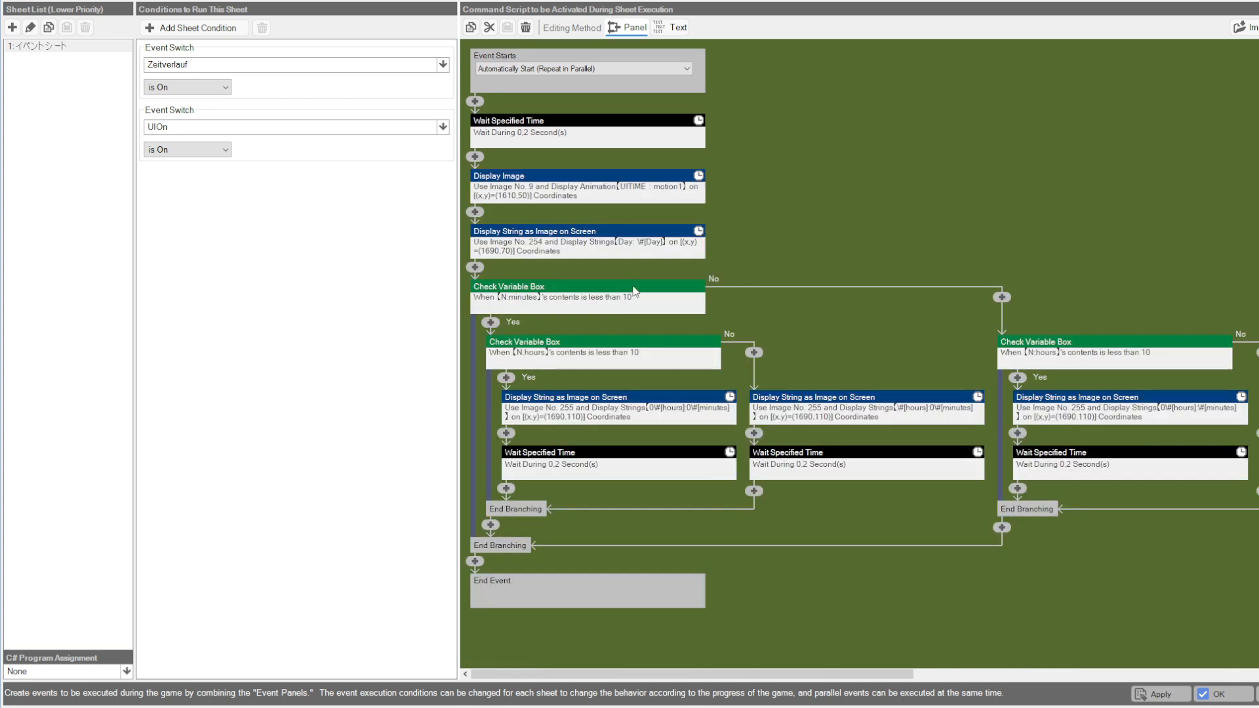
- Examine the nested hours check in the Yes branch of the minutes check, including its comparison condition, and collapse it
left_click_drag(585, 670, 643, 674)
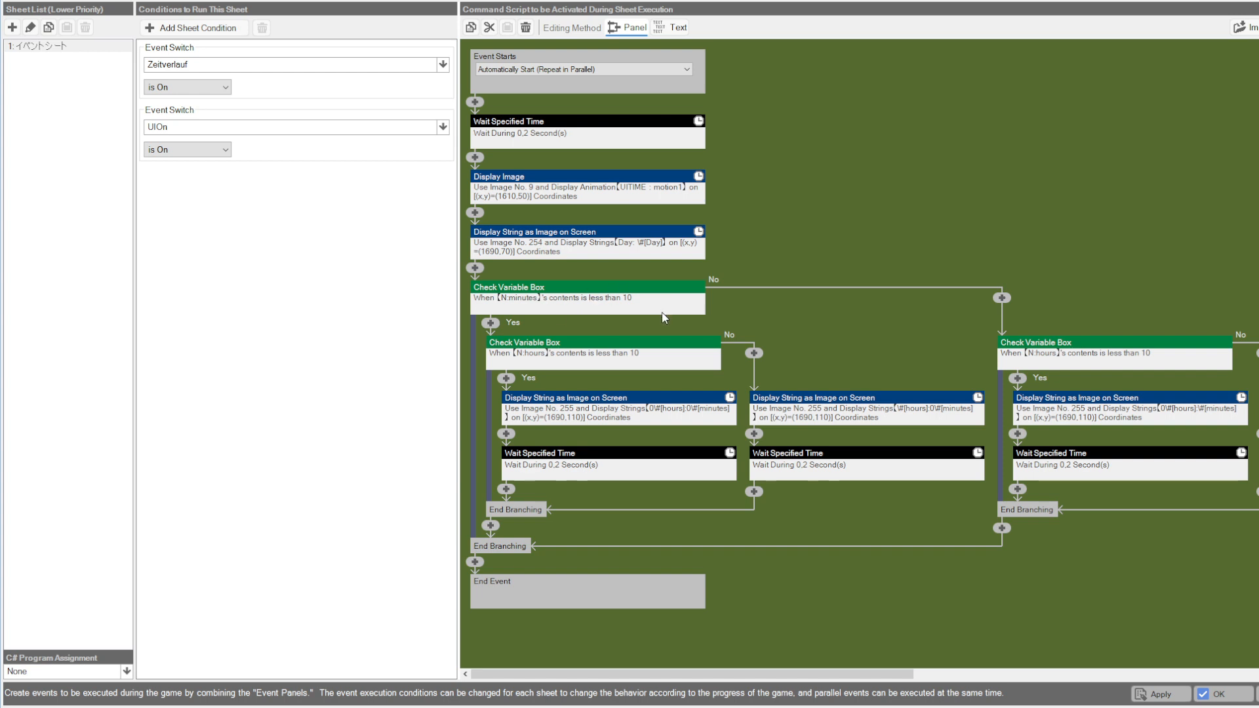
left_click(559, 347)
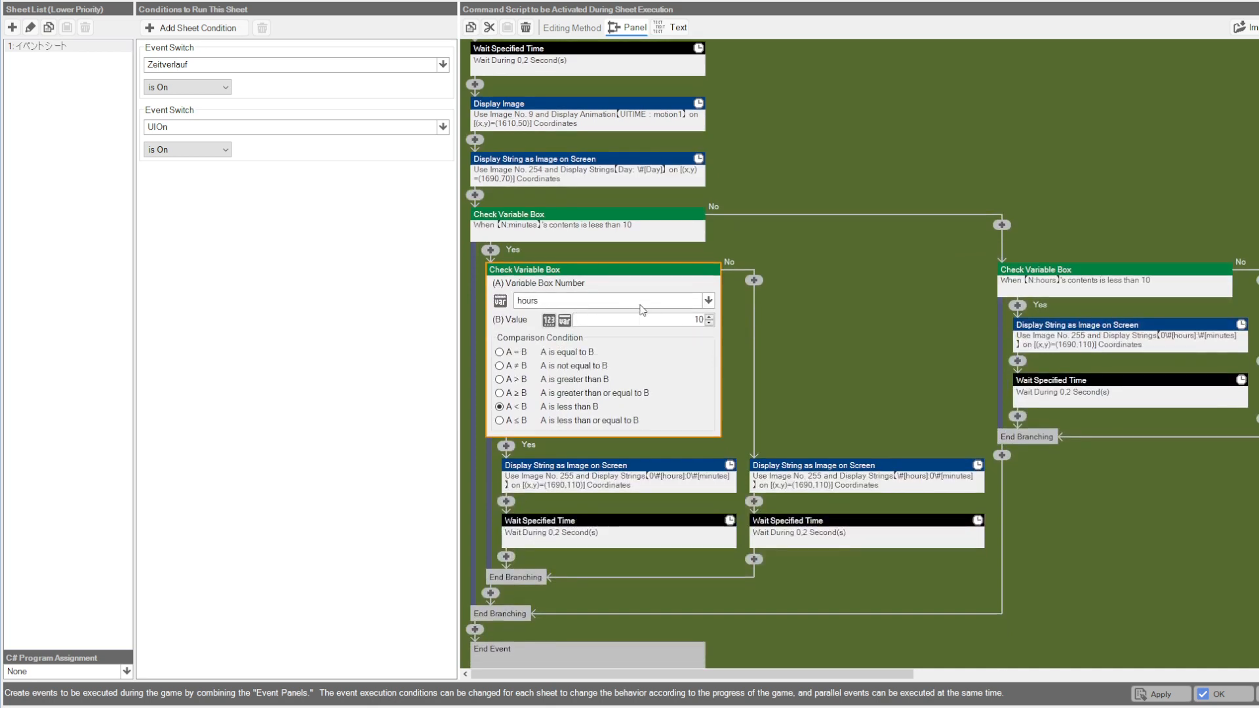
left_click(843, 321)
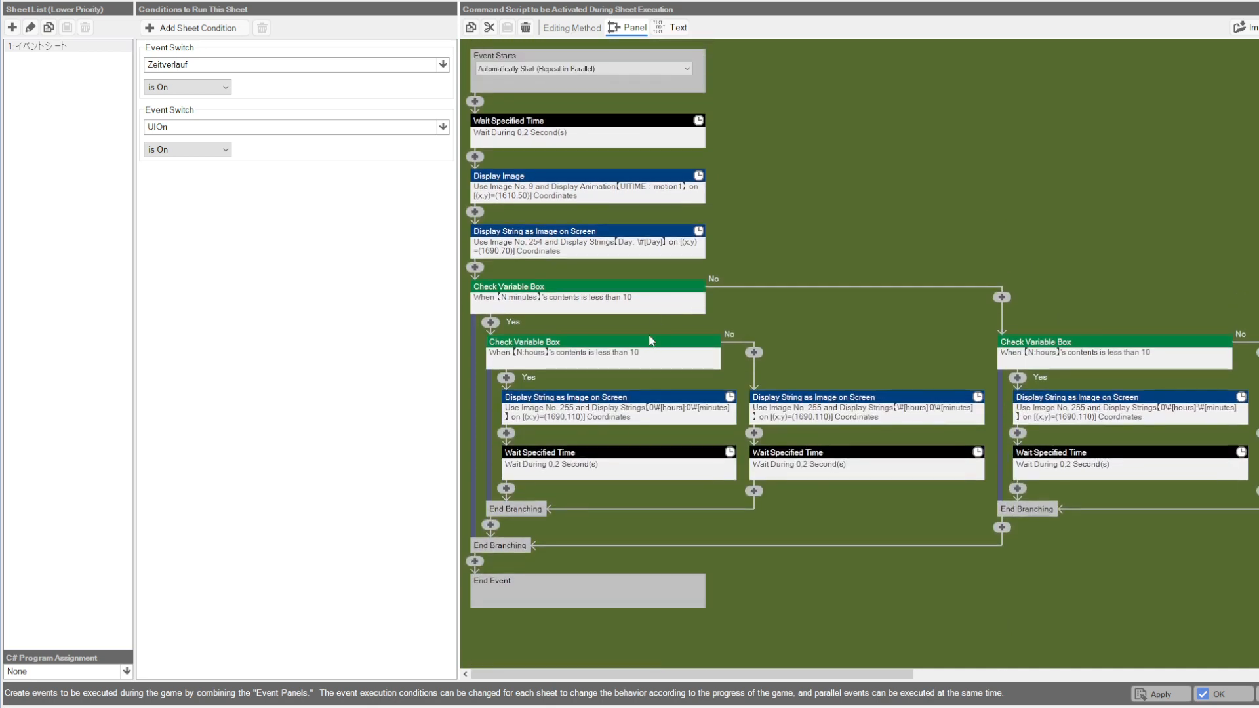
- Examine the clock string for hours and minutes both below 10, highlighting the leading zeros and the separator between the variable codes
left_click(599, 408)
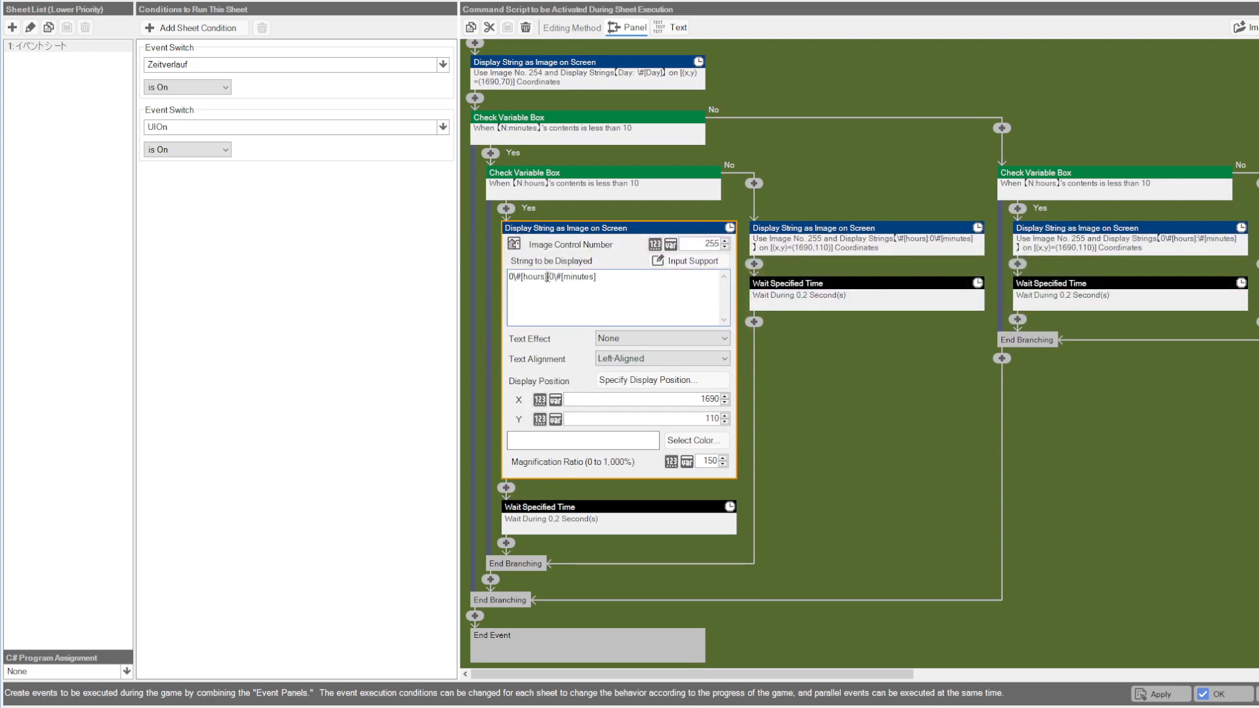
double_click(551, 276)
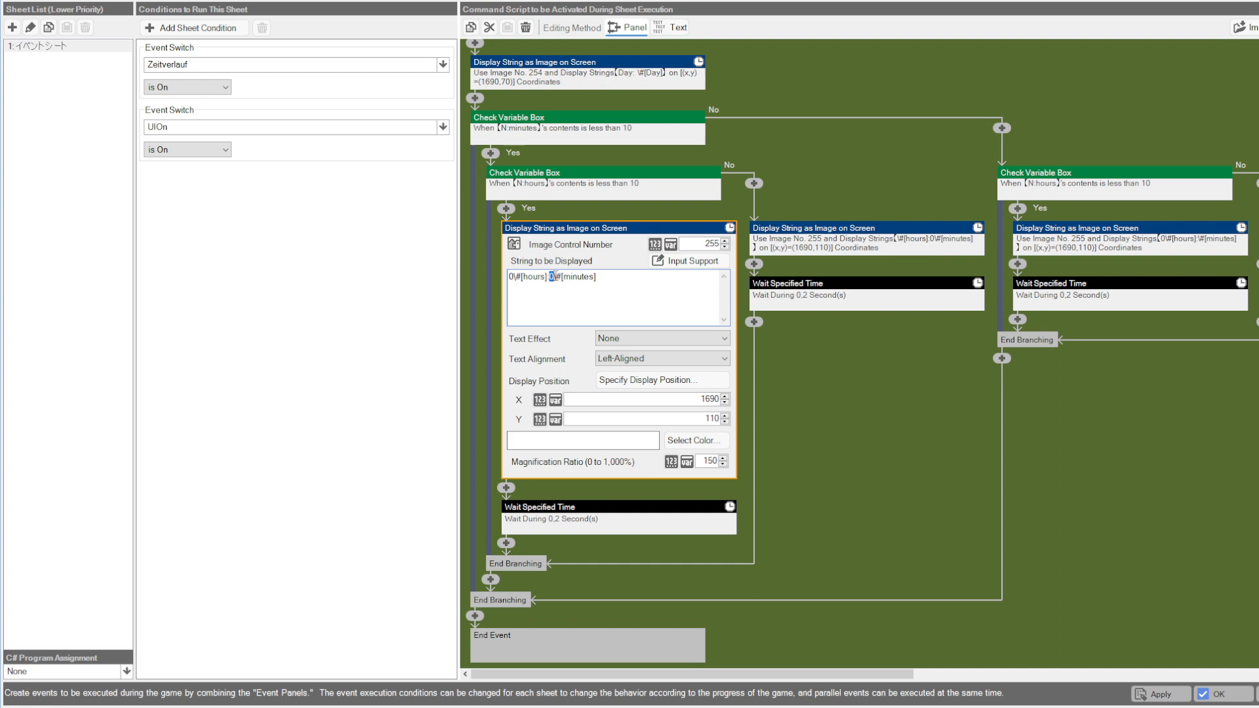
double_click(511, 276)
double_click(522, 277)
left_click(558, 299)
left_click_drag(555, 277, 547, 277)
left_click(861, 172)
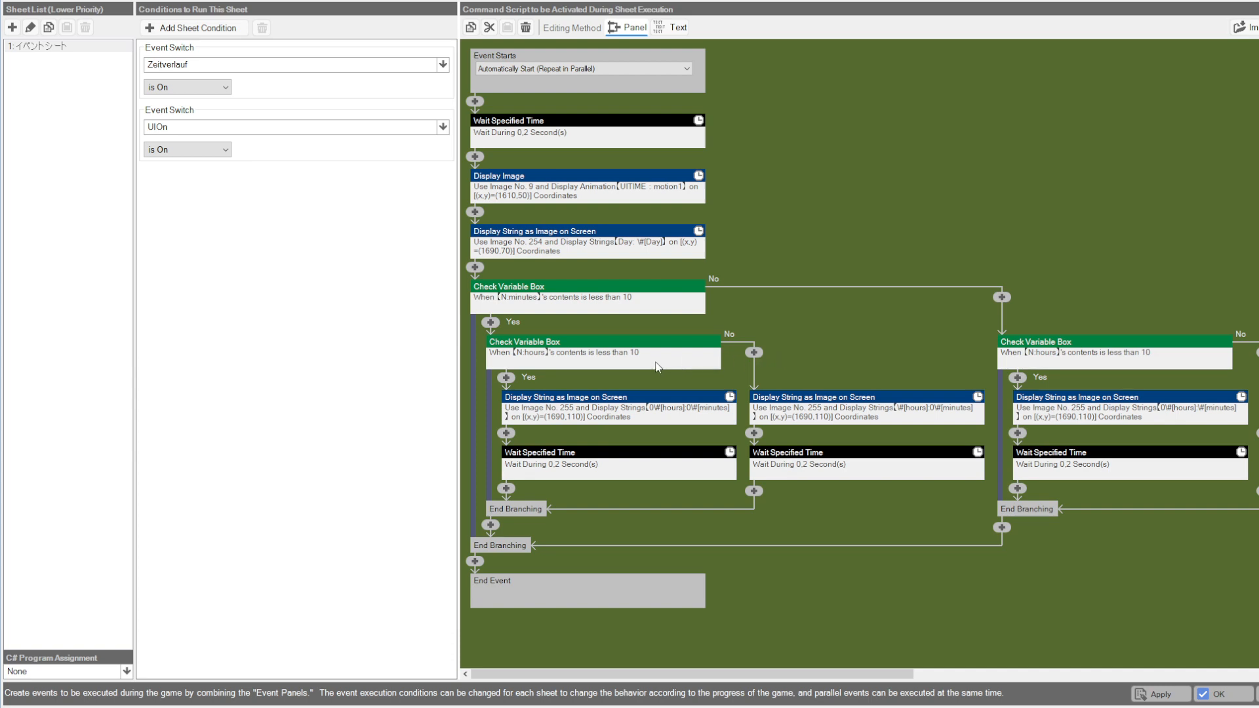
- Examine the clock string for minutes below 10 in the No branch of the hours check, highlighting the zero before minutes
left_click(852, 405)
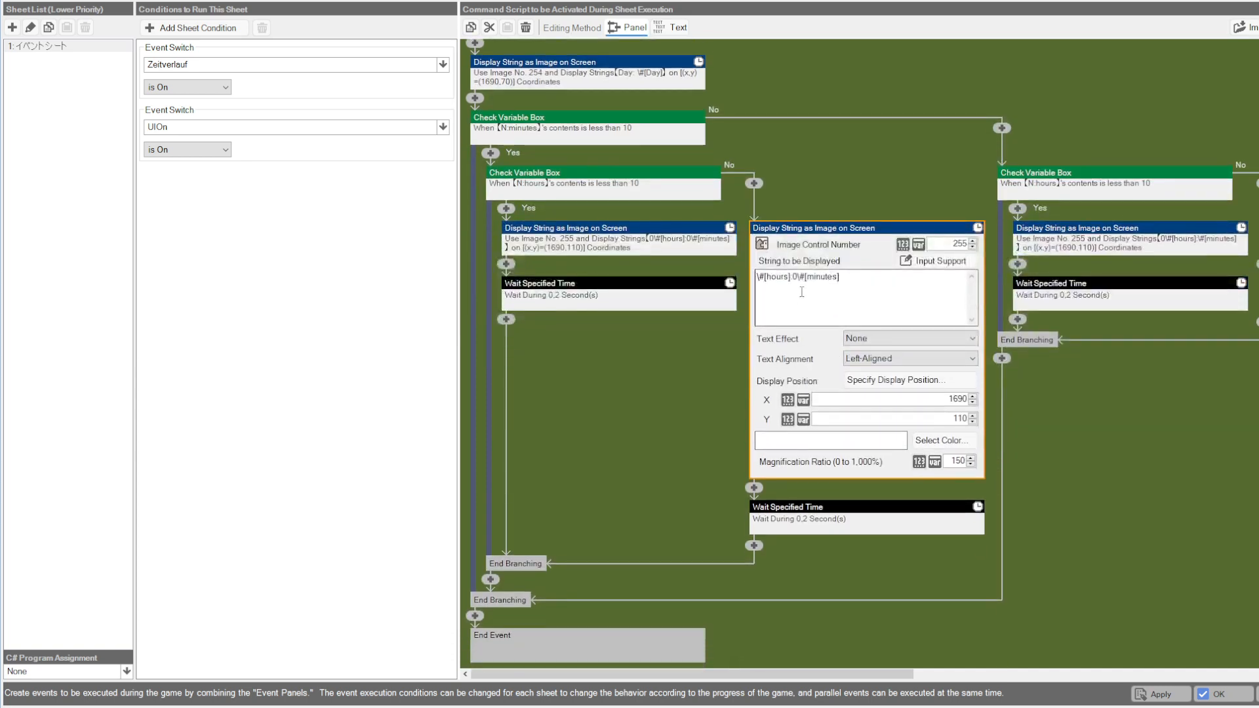
left_click_drag(798, 278, 790, 278)
left_click(798, 278)
- Compare the two branches of the minutes check and examine the No branch's clock string for hours below 10
left_click_drag(1051, 123, 832, 283)
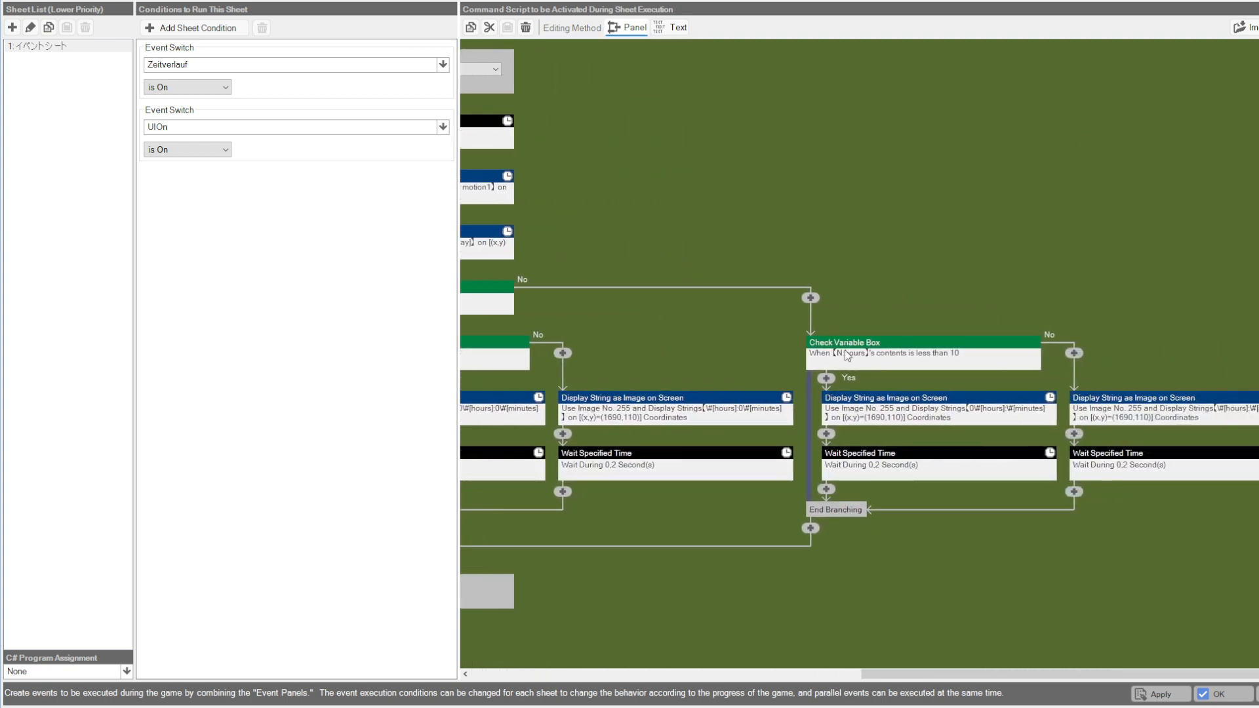
left_click_drag(601, 332, 1040, 325)
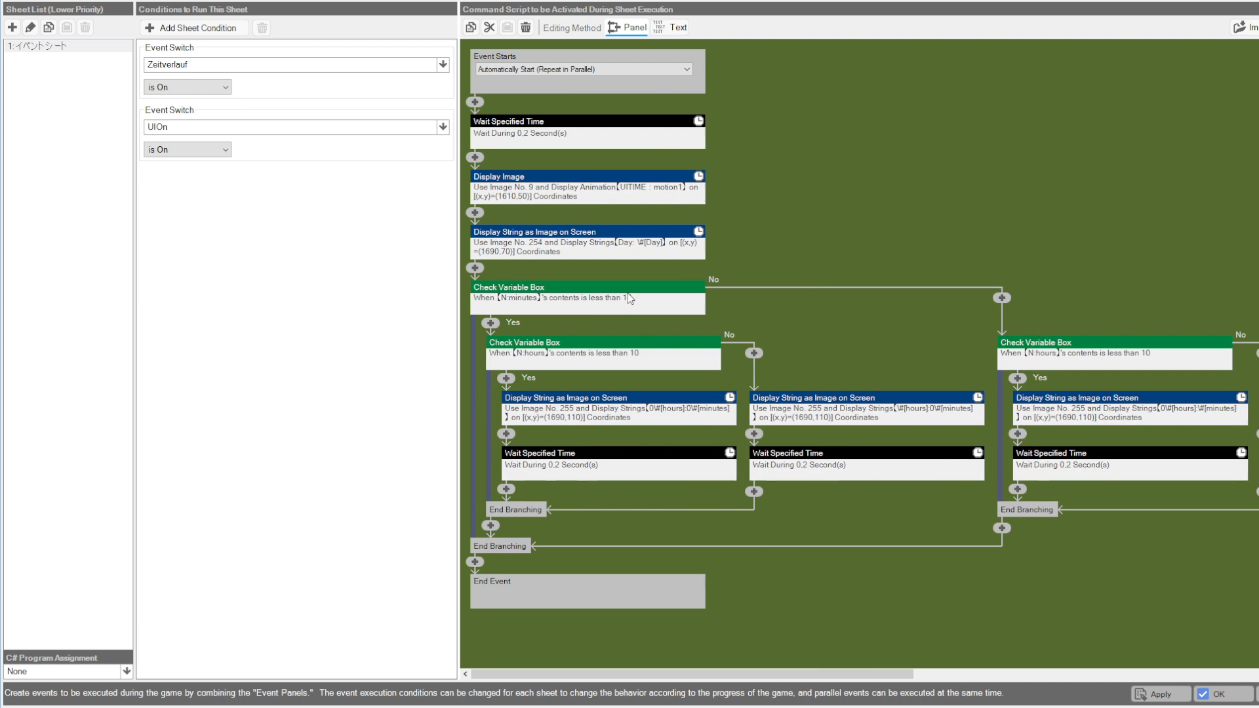
left_click_drag(888, 316, 671, 325)
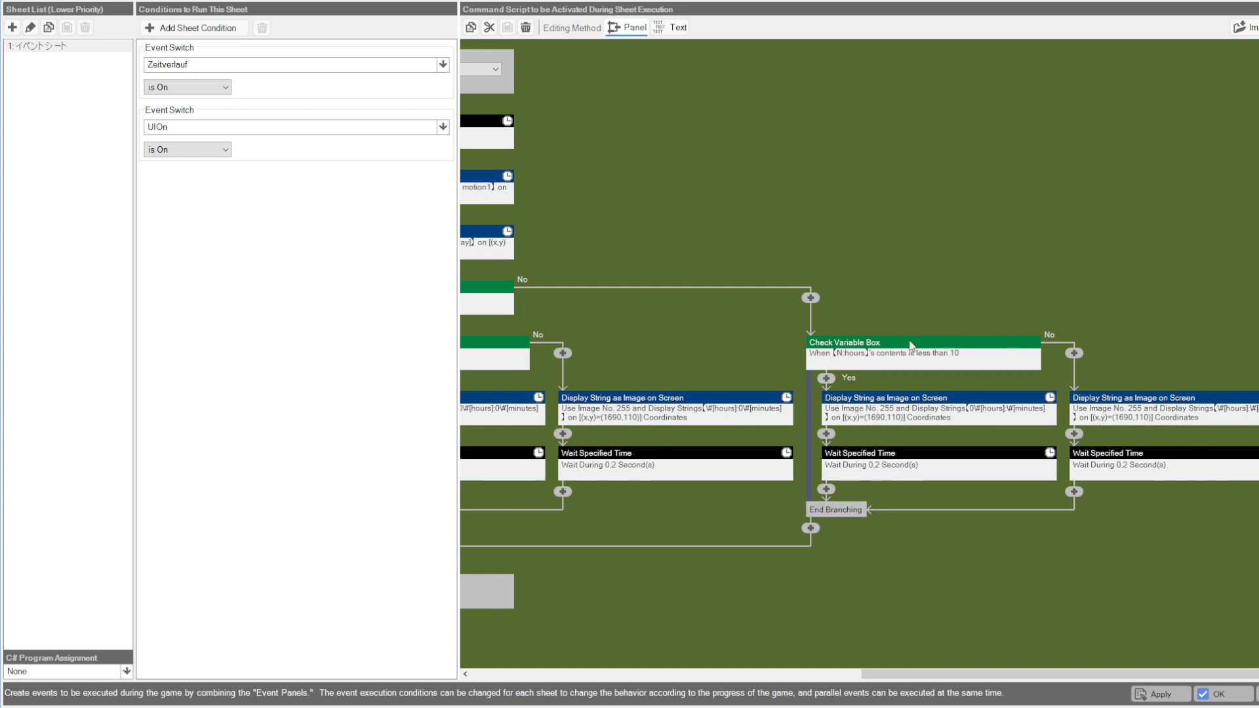
left_click(899, 405)
left_click(845, 283)
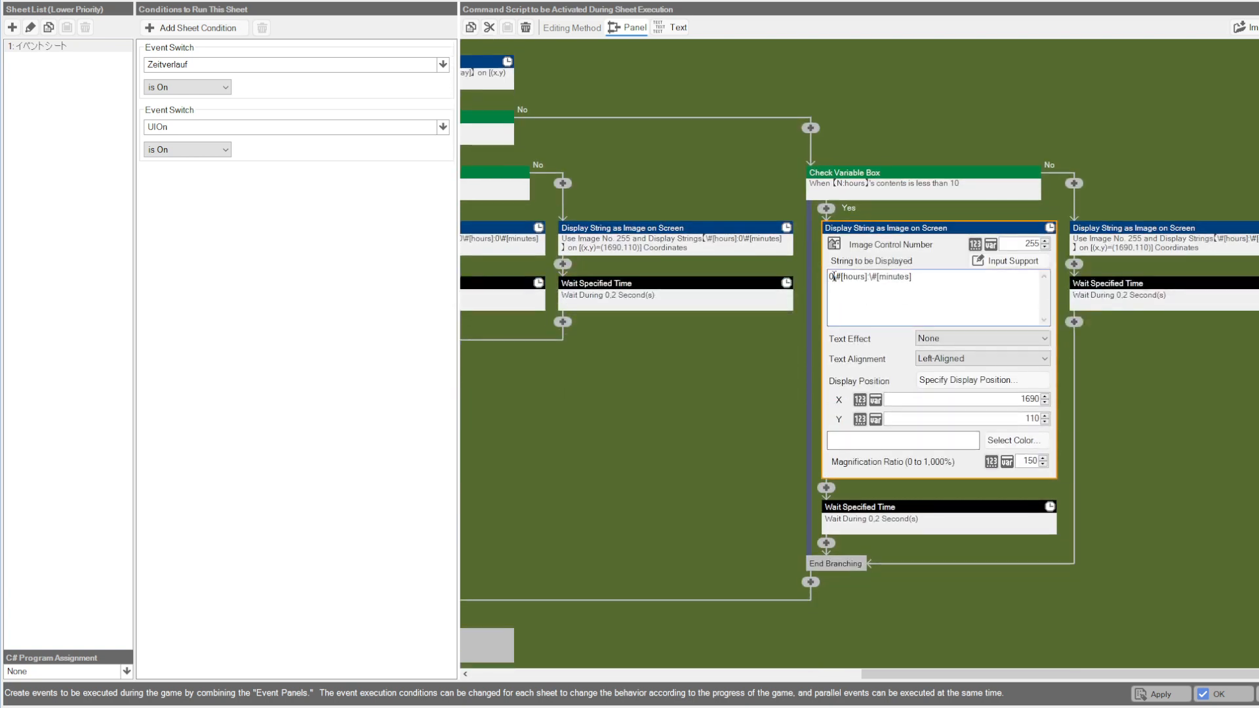
- Examine the clock string for hours and minutes both at 10 or more, collapse it, and return to the event's start
left_click(1104, 227)
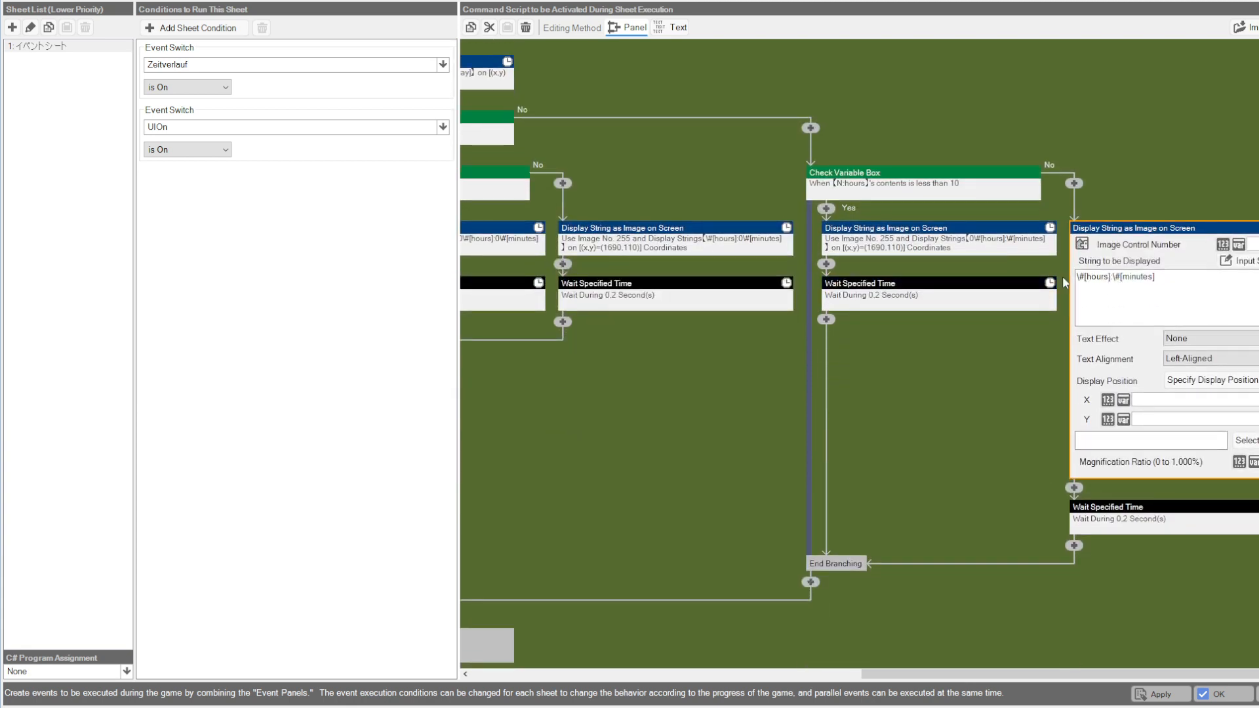
left_click(1178, 116)
scroll(1234, 206, "up", 3)
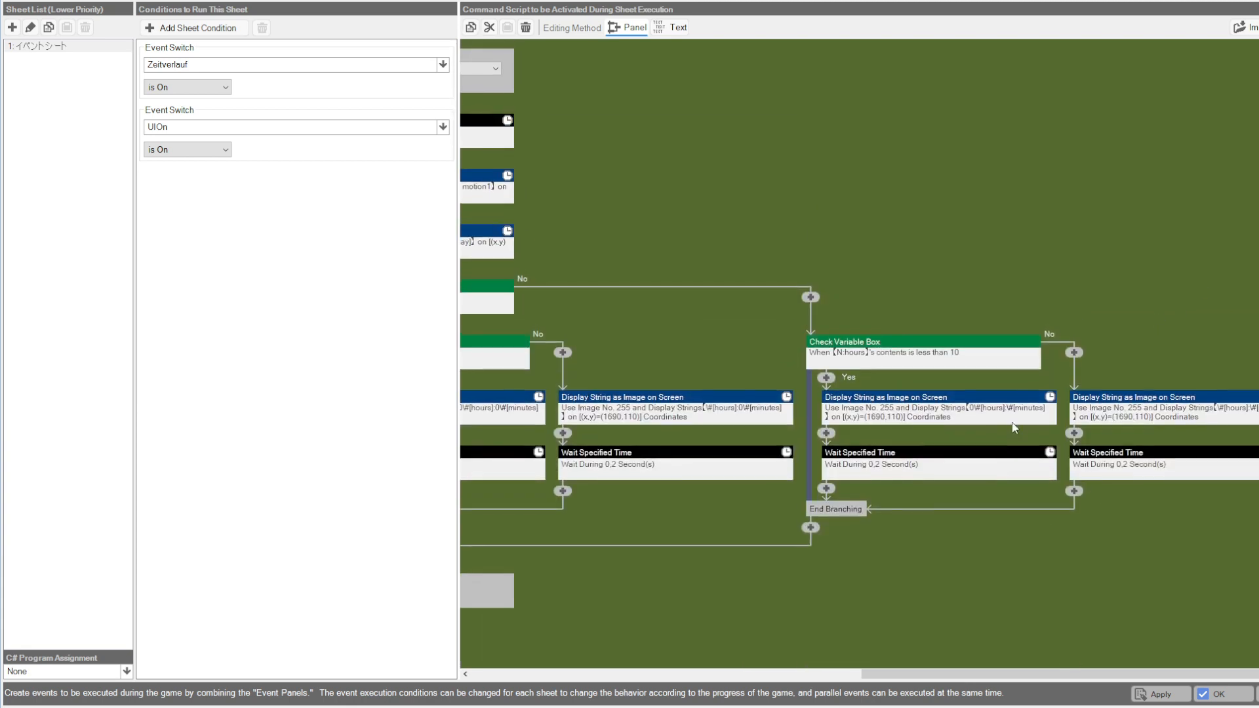
left_click(1136, 408)
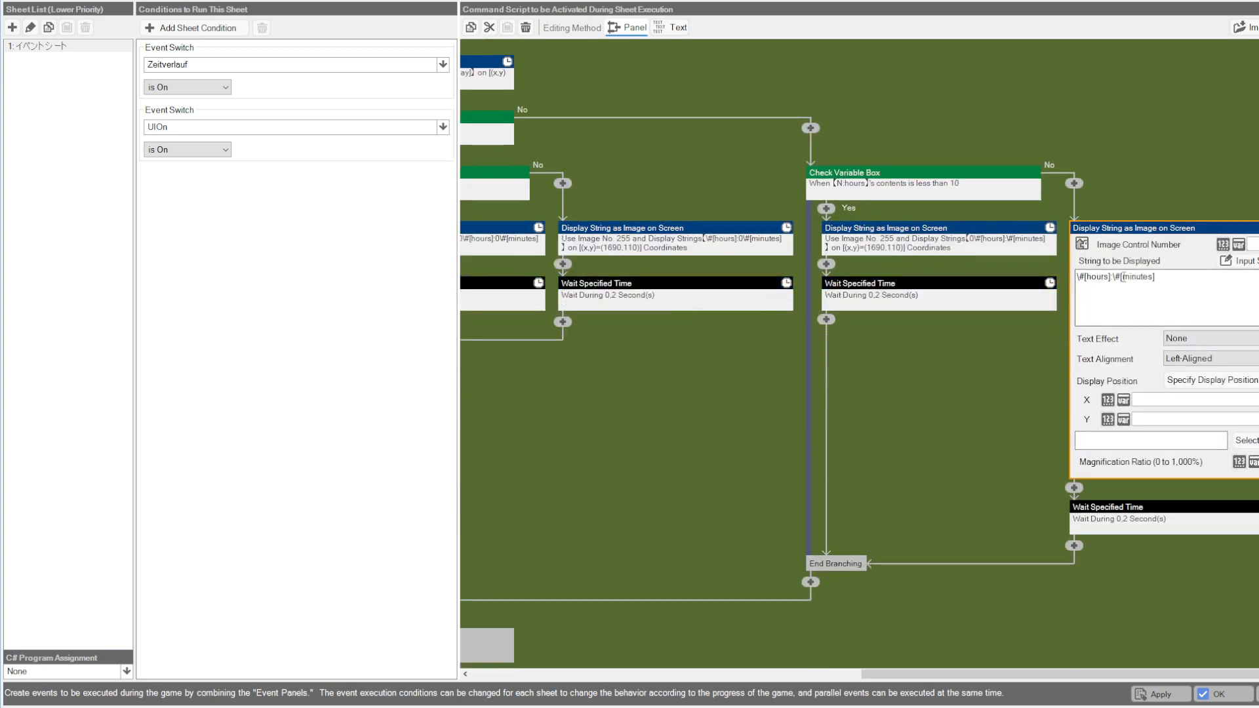
left_click(1159, 195)
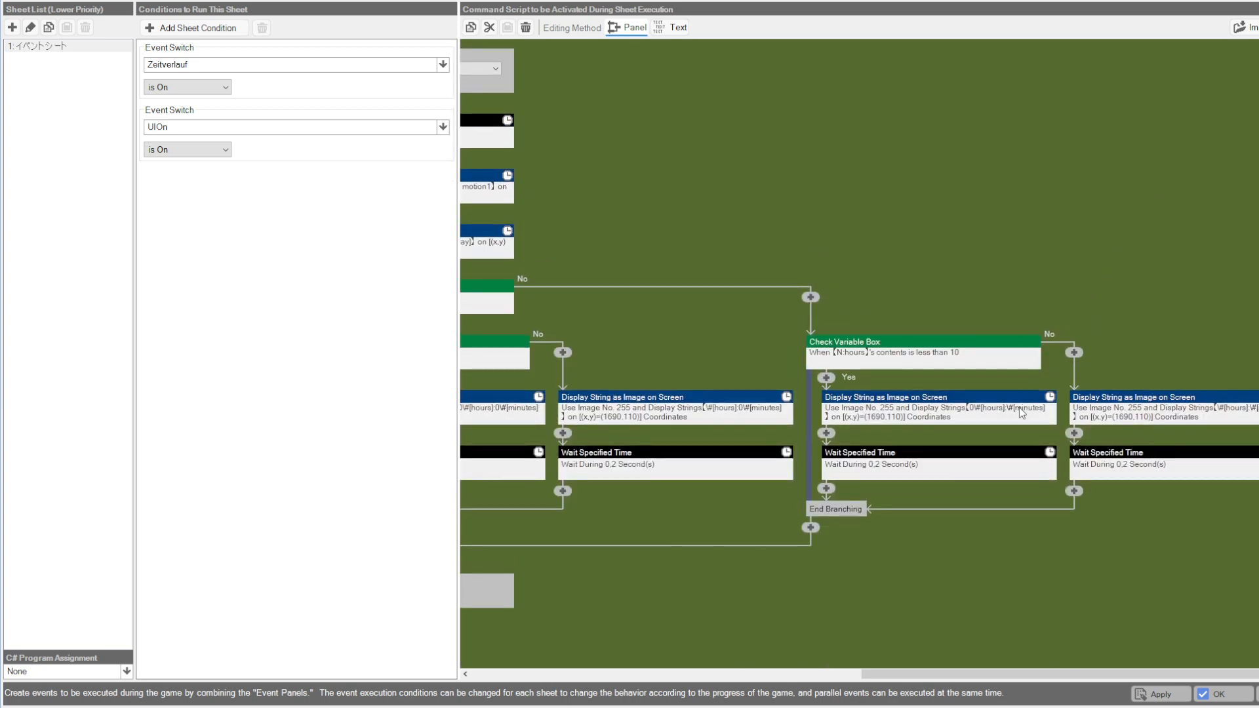
left_click_drag(956, 674, 746, 640)
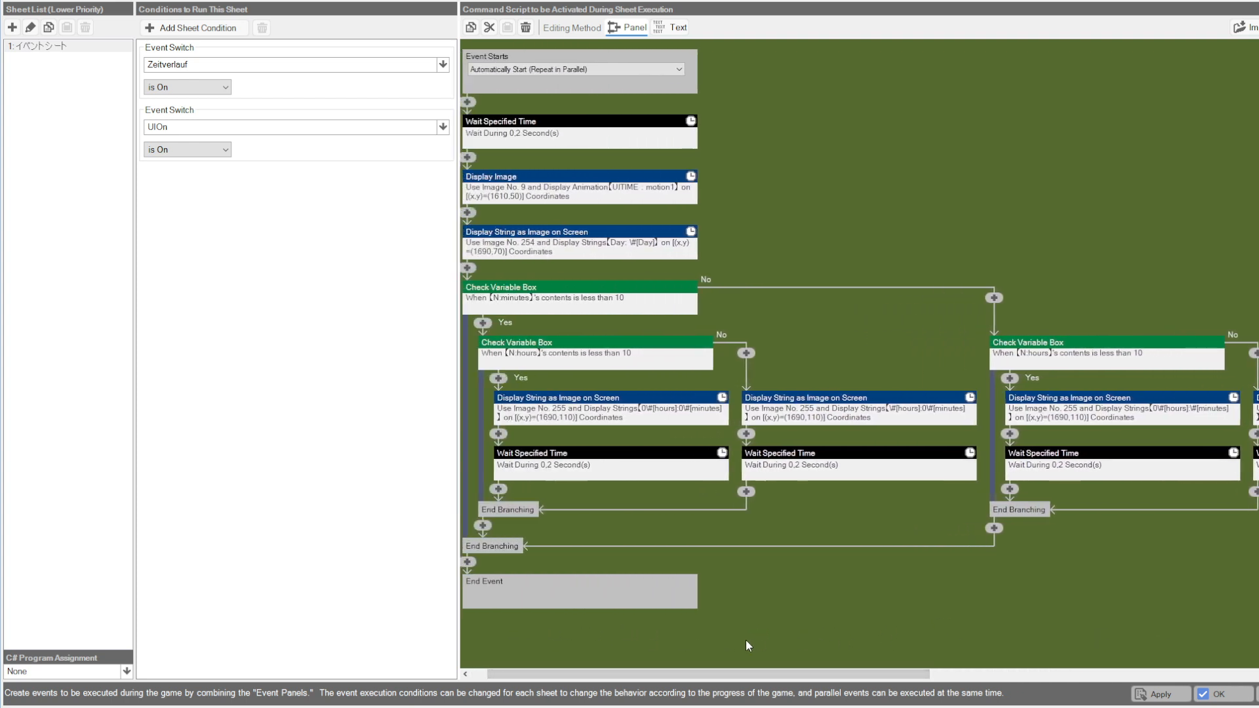